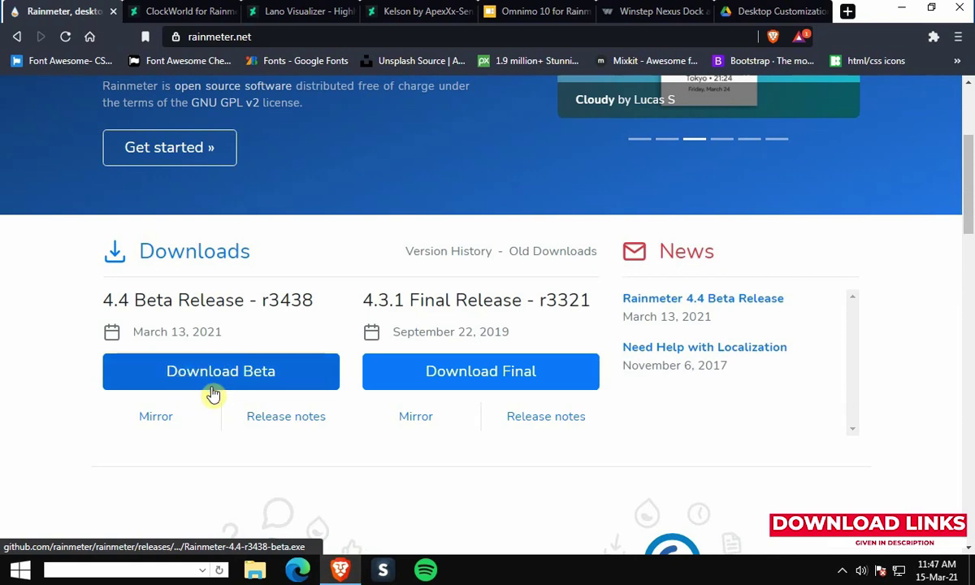
# - Download the Rainmeter 4.4 Beta Release r3438 installer and save it in the Downloads folder
pyautogui.click(213, 383)
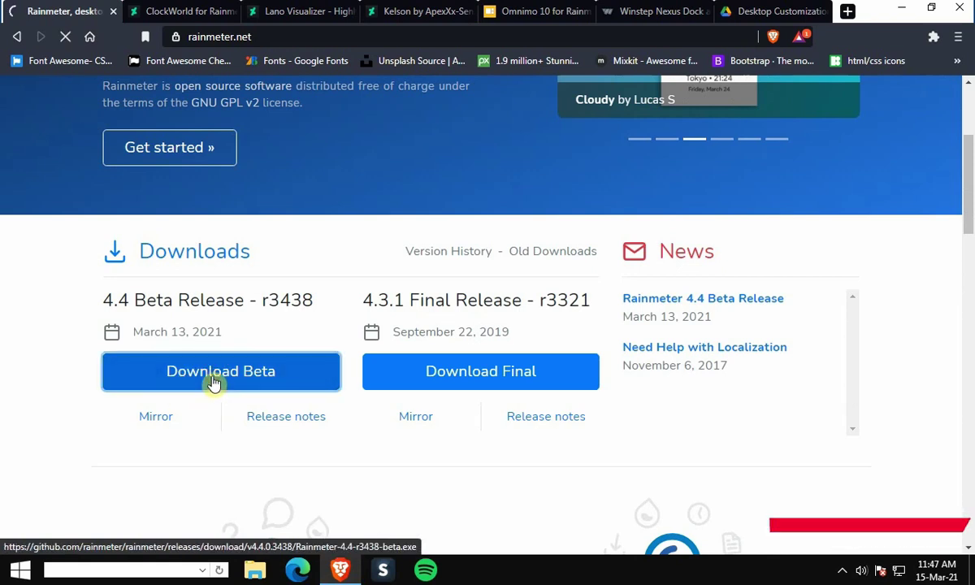
pyautogui.click(383, 343)
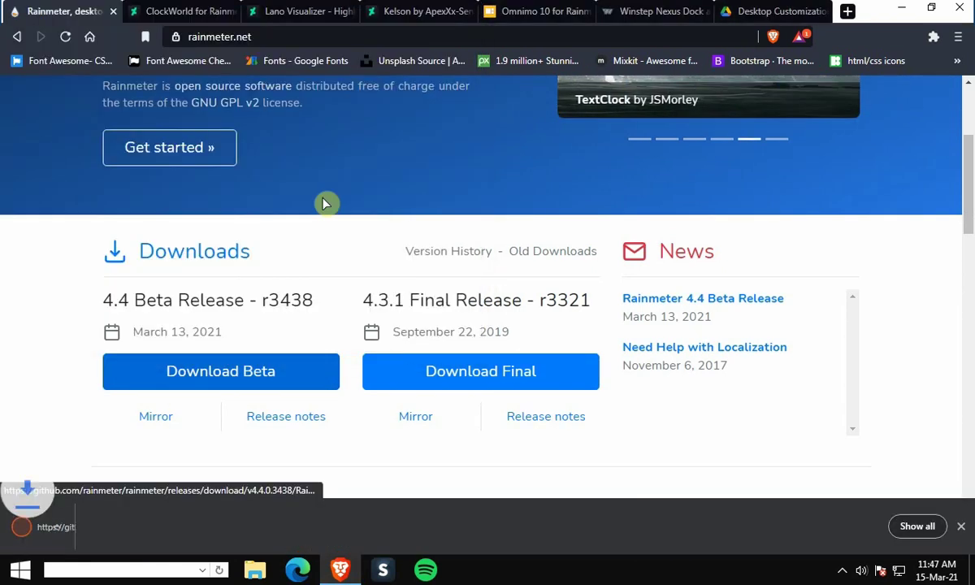
# - Follow the Tropical 3.4 download link for the ClockWorld skin and save ClockWorld_21.03.04.rmskin from its GitHub releases in Downloads
pyautogui.click(218, 11)
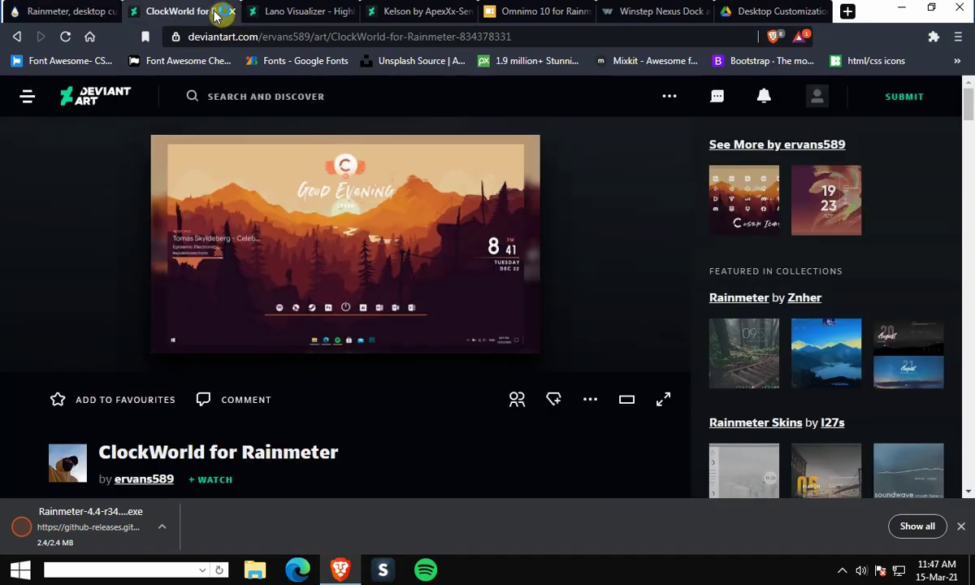
pyautogui.scroll(-1, 324, 181)
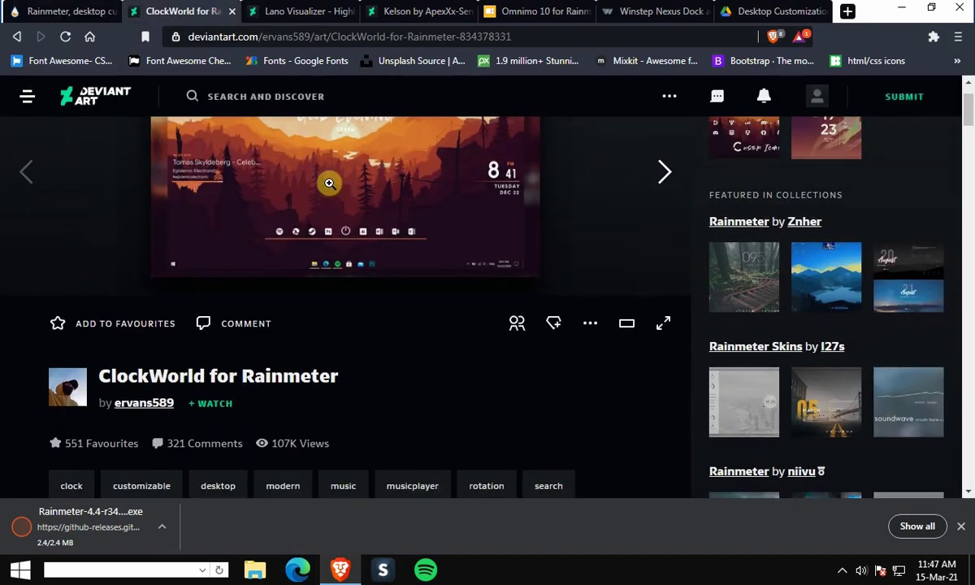
pyautogui.scroll(-4, 426, 276)
pyautogui.scroll(-3, 428, 277)
pyautogui.scroll(-3, 429, 278)
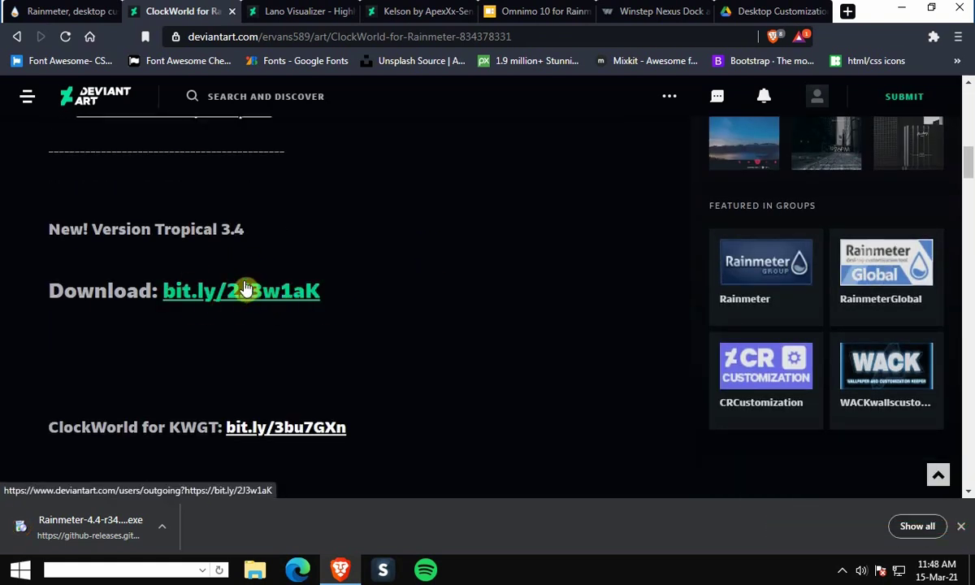
pyautogui.click(246, 289)
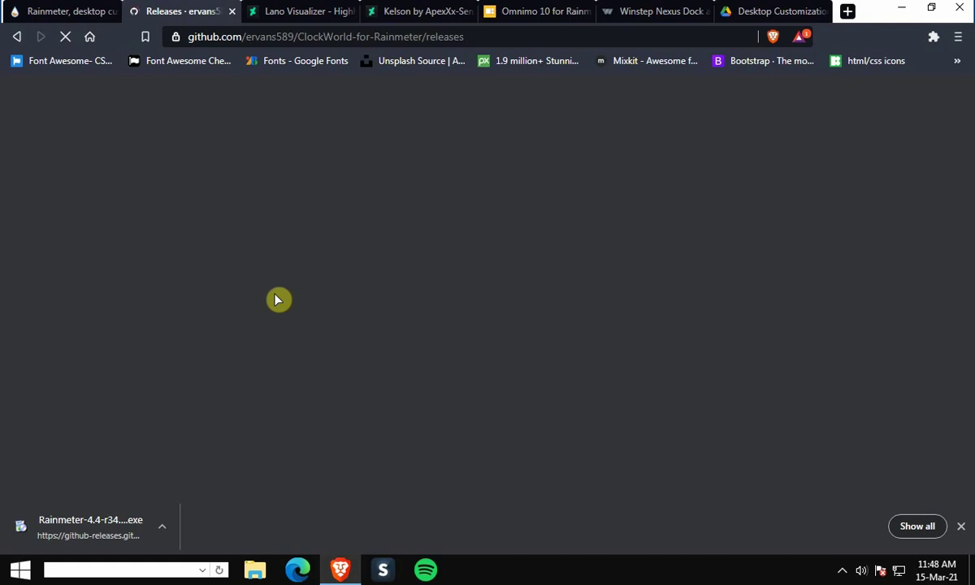
pyautogui.scroll(-4, 272, 305)
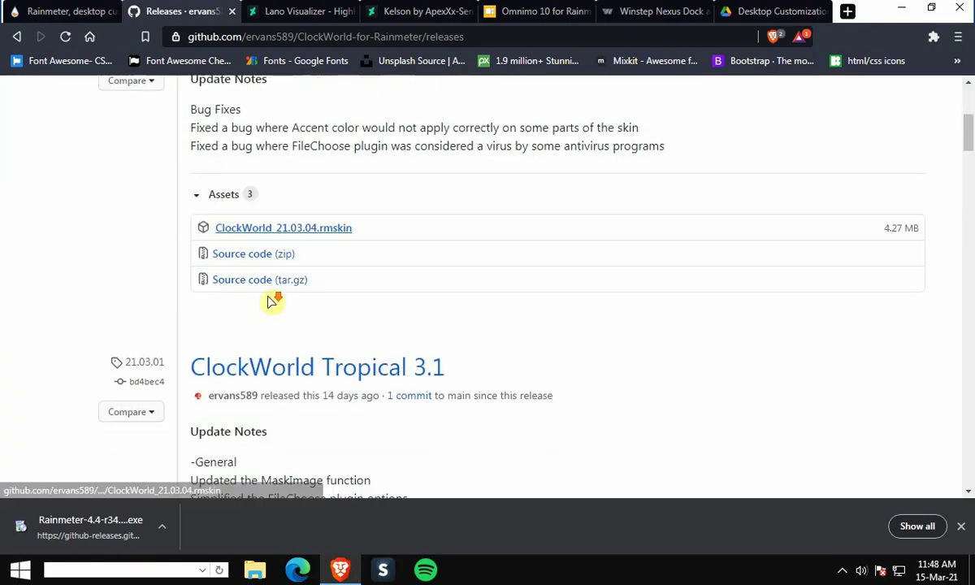
pyautogui.click(243, 231)
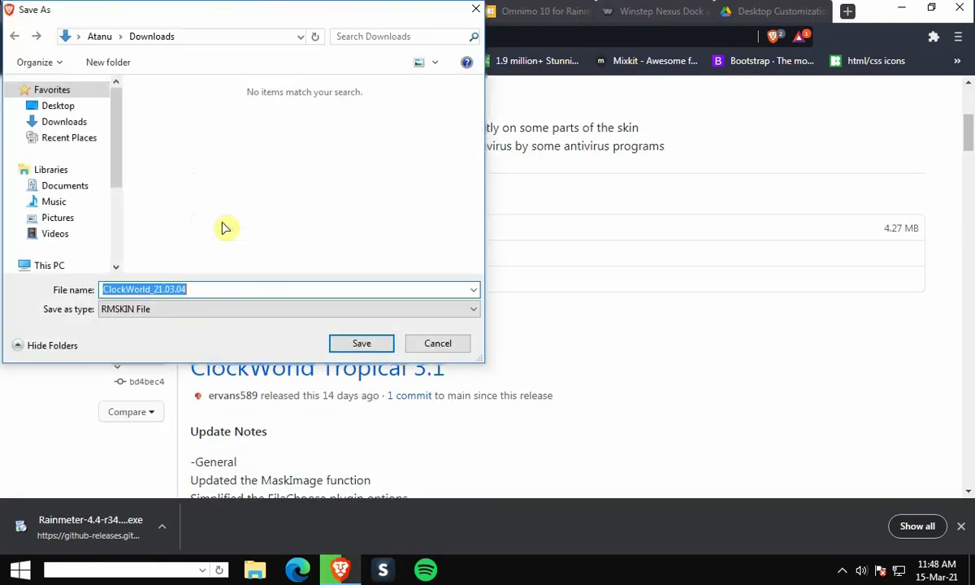
pyautogui.click(362, 344)
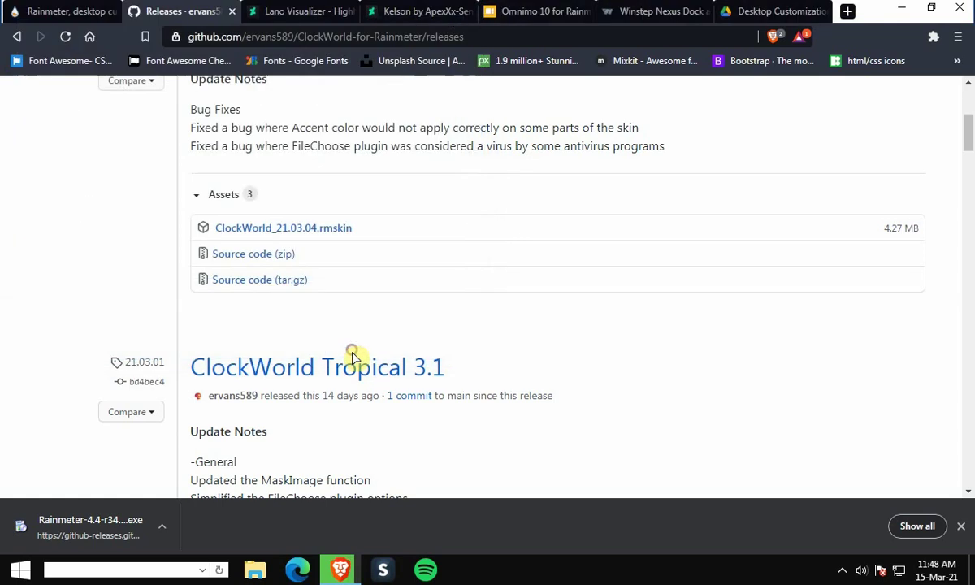
# - Follow the Lano Visualizer download link on DeviantArt and save Lano.Visualizer_1.1.0.rmskin from its GitHub releases
pyautogui.click(292, 8)
pyautogui.scroll(-5, 363, 236)
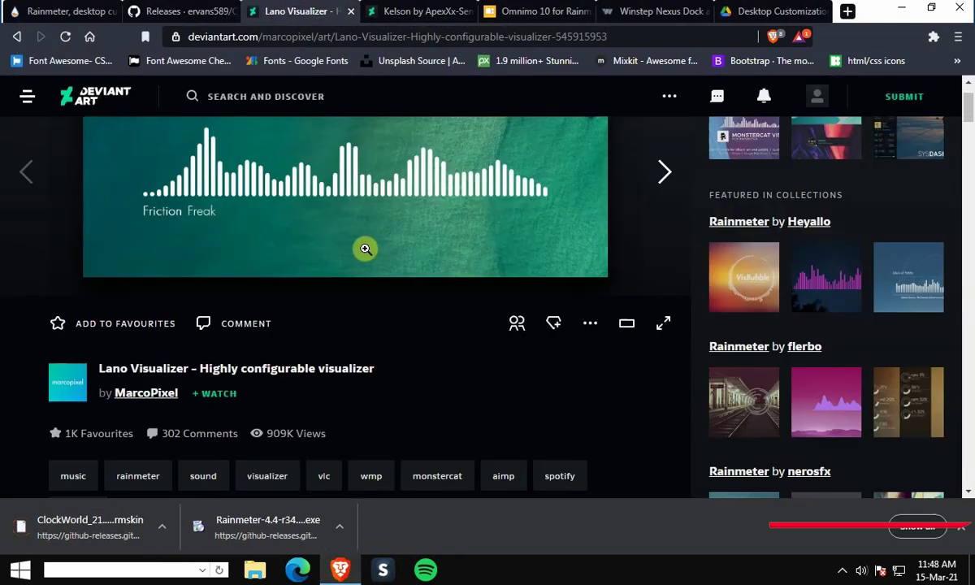
pyautogui.scroll(-8, 363, 265)
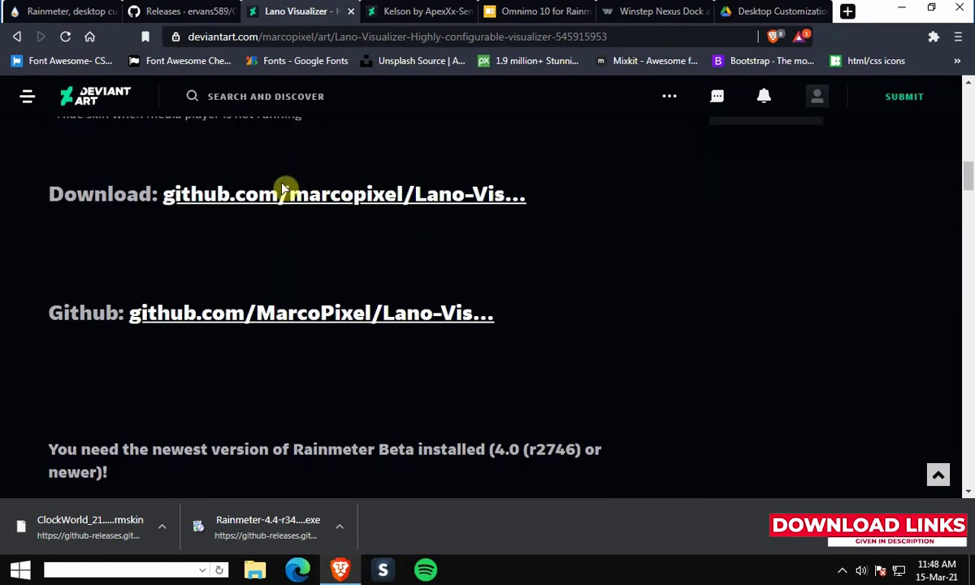
pyautogui.click(366, 201)
pyautogui.scroll(-3, 376, 368)
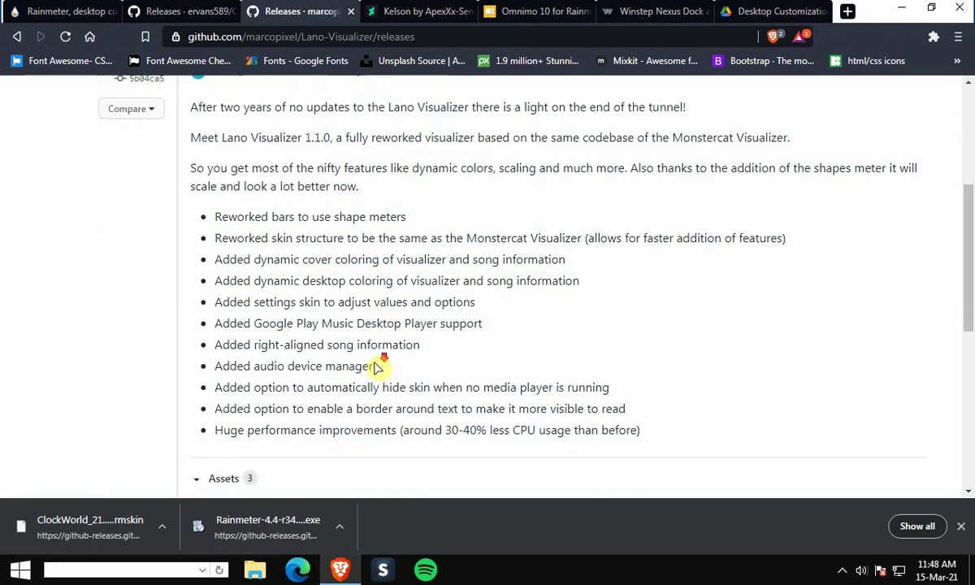
pyautogui.scroll(-4, 375, 367)
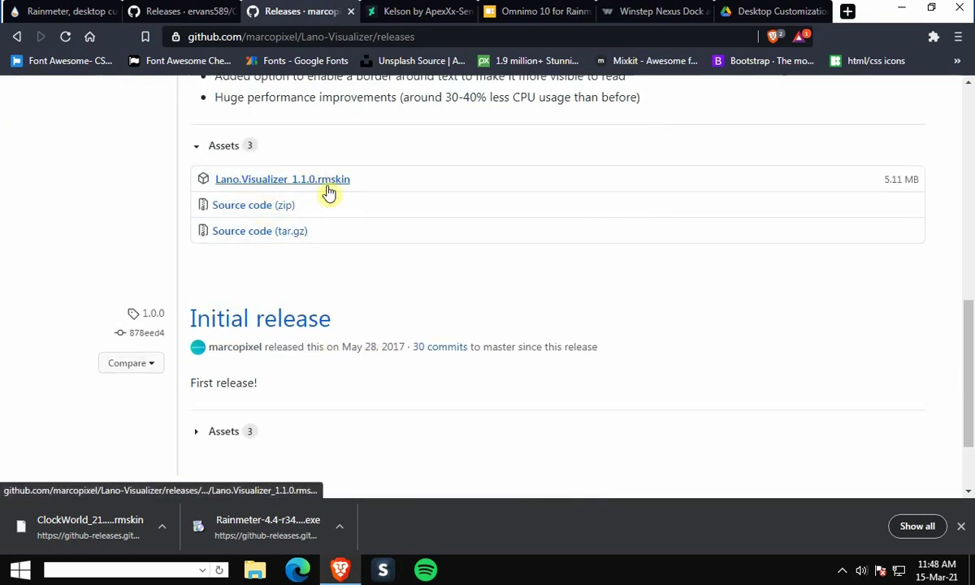
pyautogui.click(287, 187)
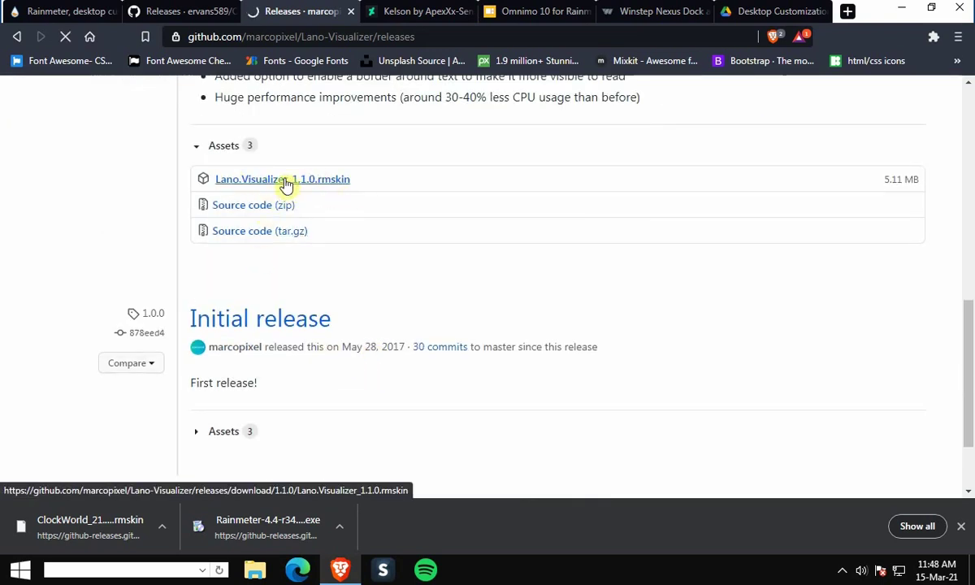
pyautogui.click(349, 342)
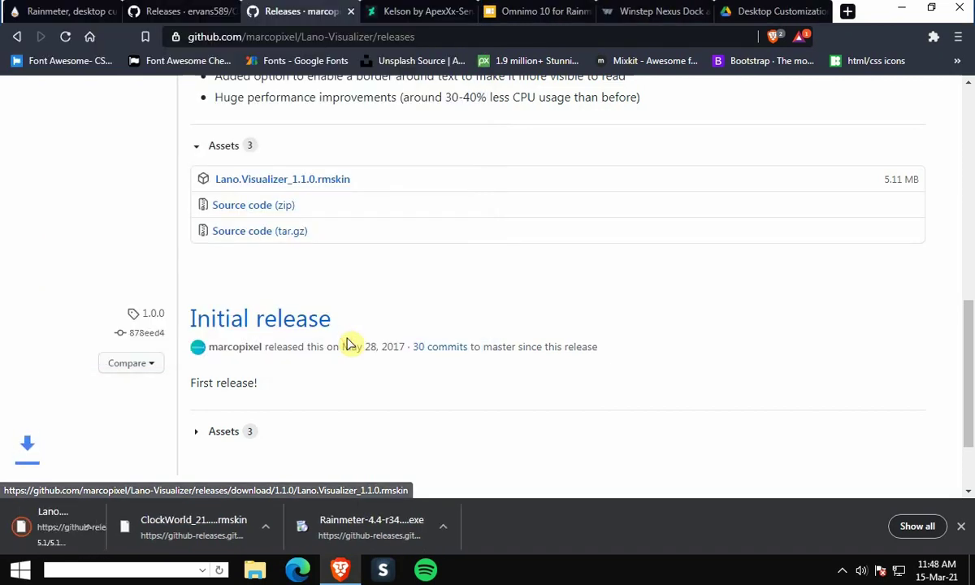
# - Download the Kelson skin from its DeviantArt page and save the RMSKIN file in the Downloads folder
pyautogui.click(389, 14)
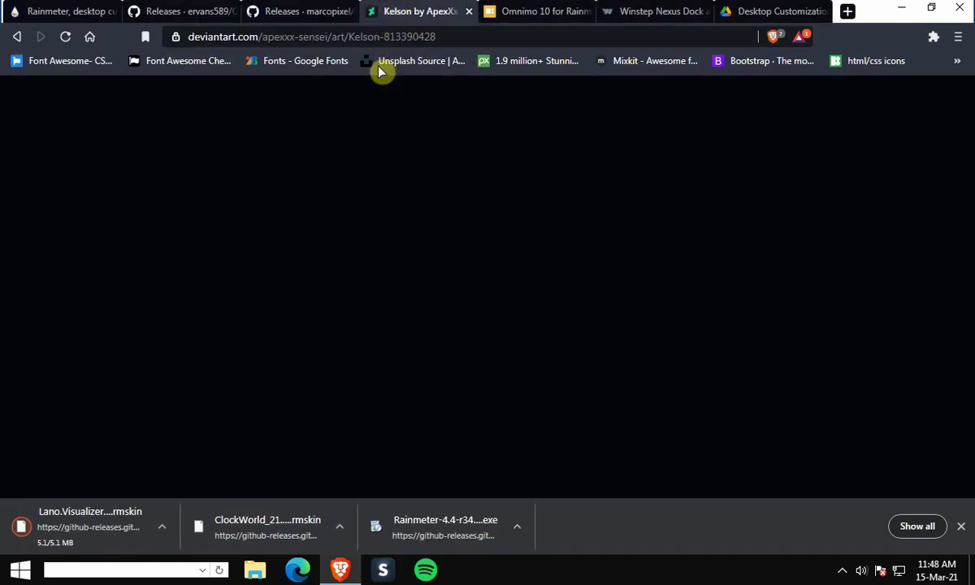
pyautogui.scroll(-1, 361, 235)
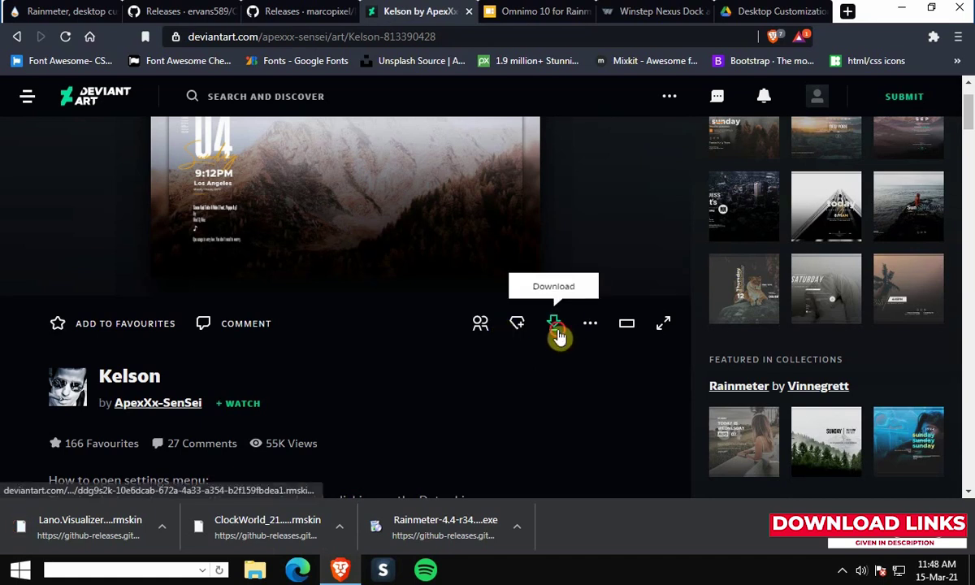
pyautogui.click(554, 324)
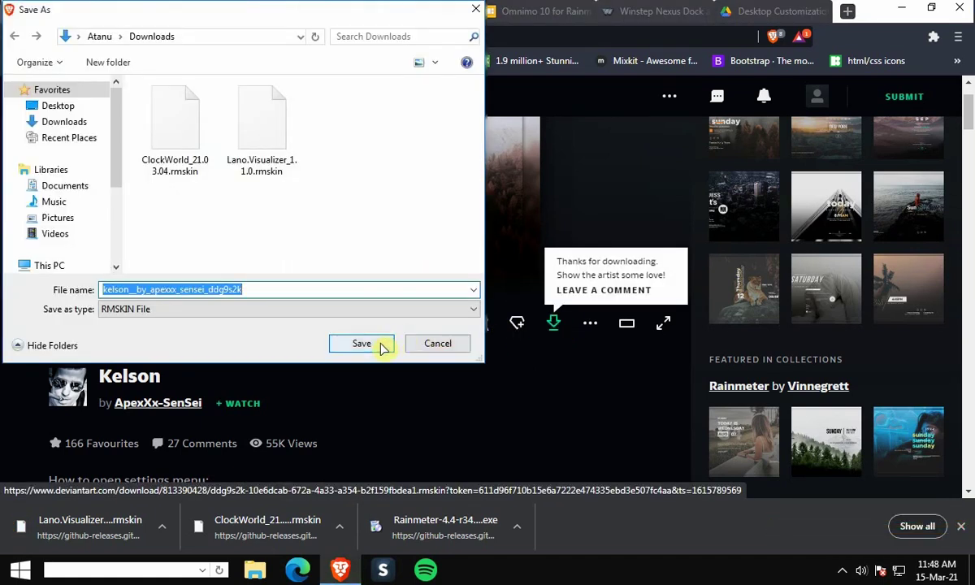
pyautogui.click(360, 343)
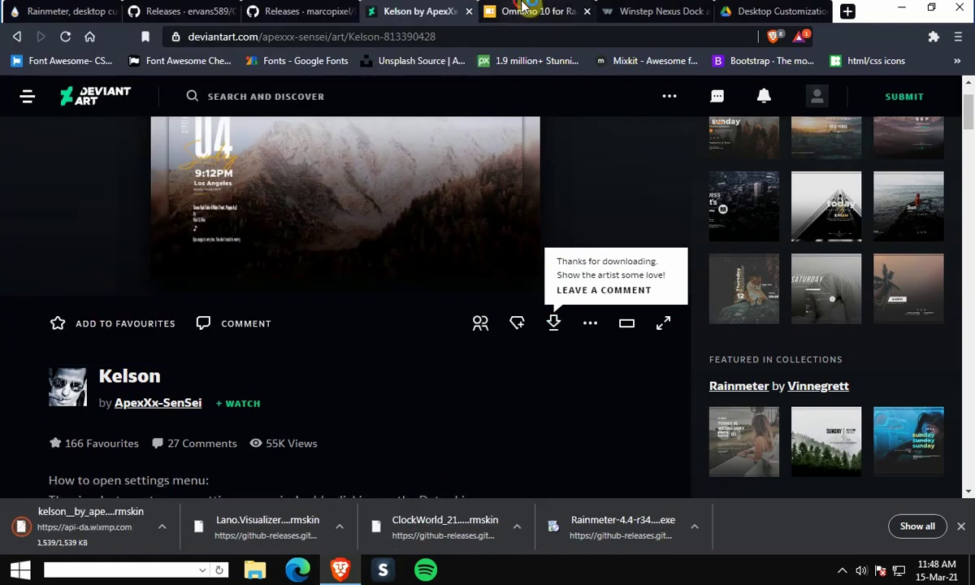
# - Download the full version of Omnimo 10 from omnimo.info and save it as Omnimo10 in the Downloads folder
pyautogui.click(532, 10)
pyautogui.scroll(-3, 536, 313)
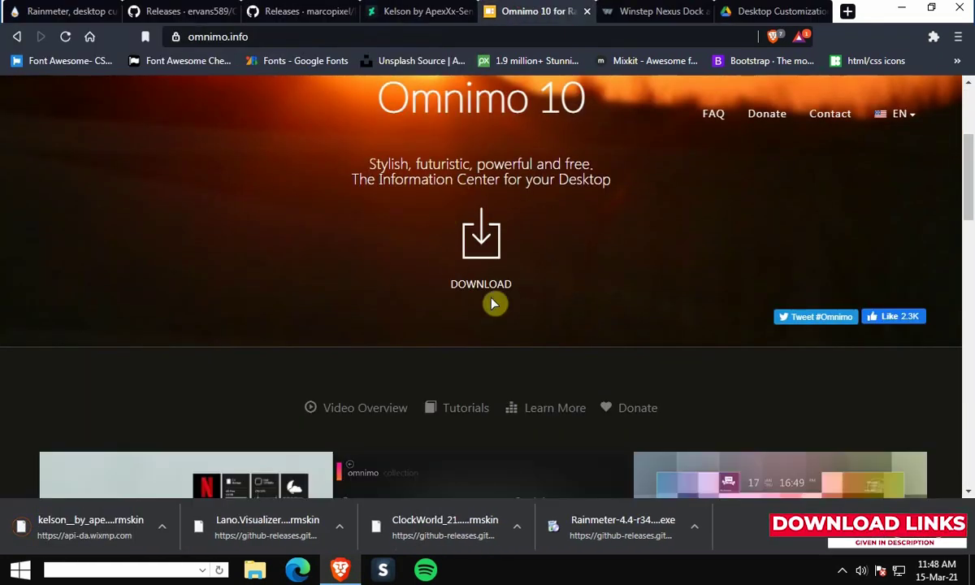
pyautogui.click(481, 239)
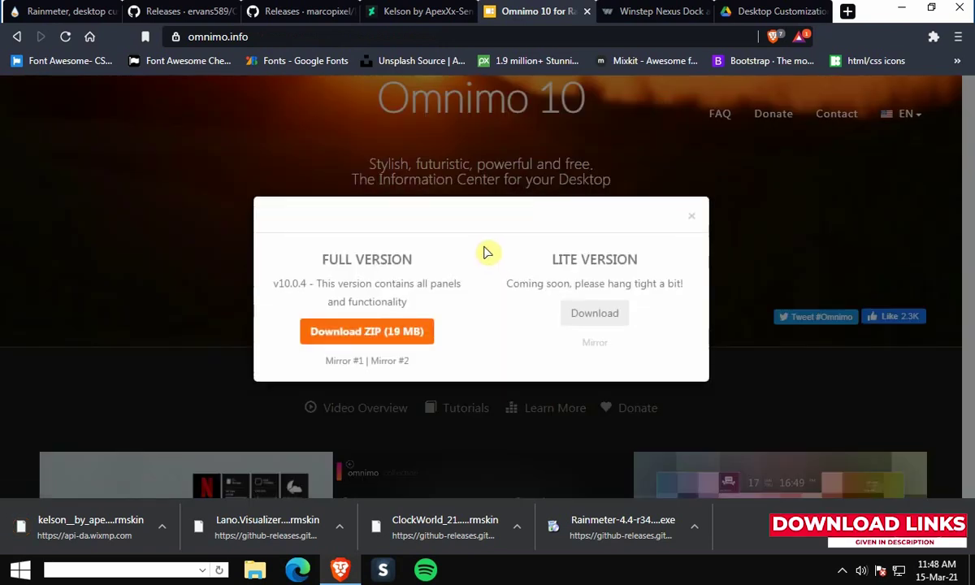
pyautogui.click(420, 331)
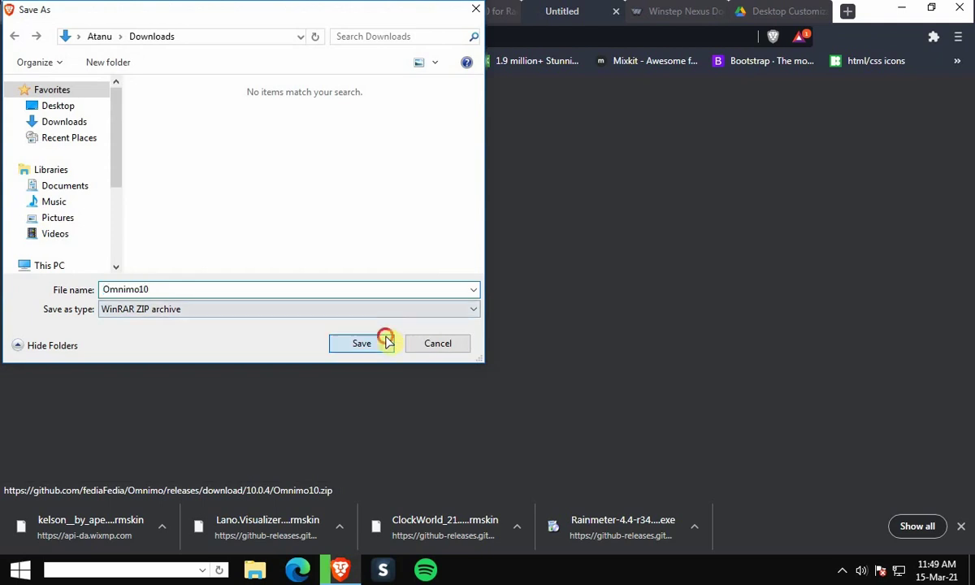
pyautogui.click(386, 342)
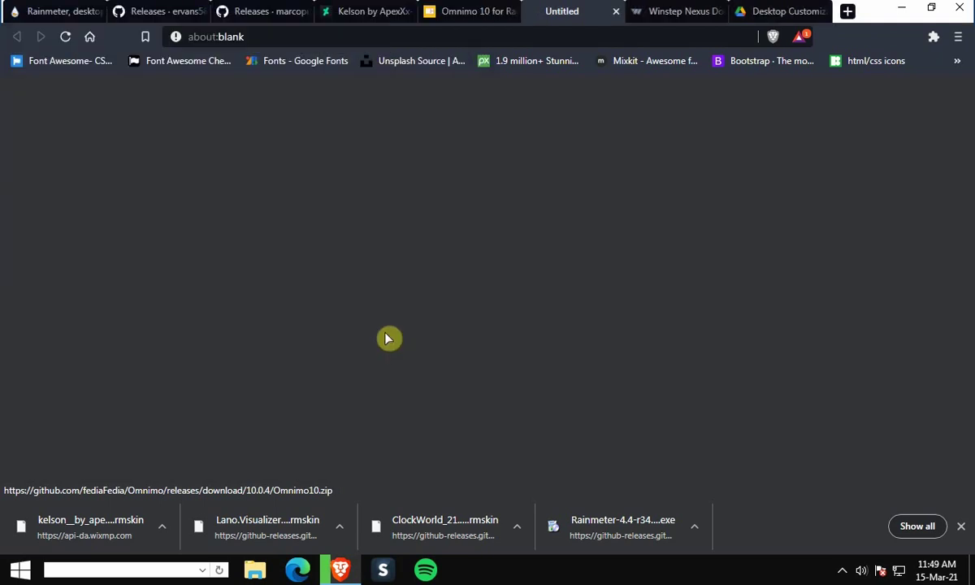
# - Download the free Winstep Nexus dock from the Winstep site and save the nexus ZIP archive in Downloads
pyautogui.click(626, 10)
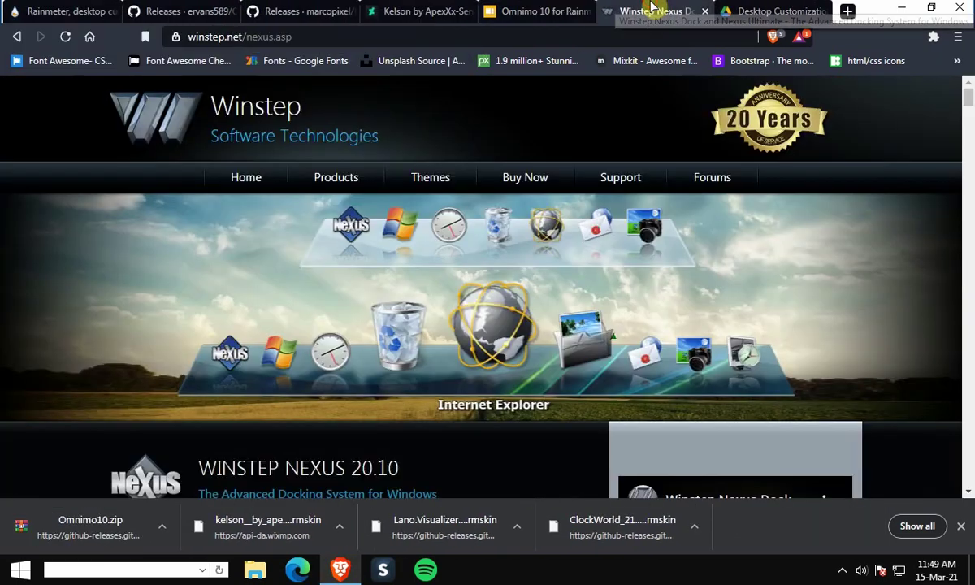
pyautogui.scroll(-7, 358, 258)
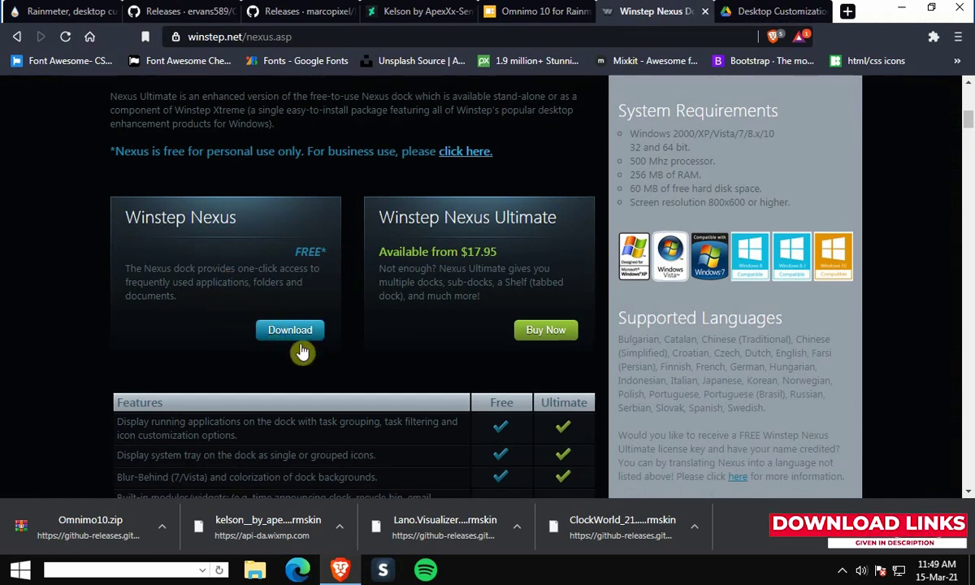
pyautogui.click(301, 339)
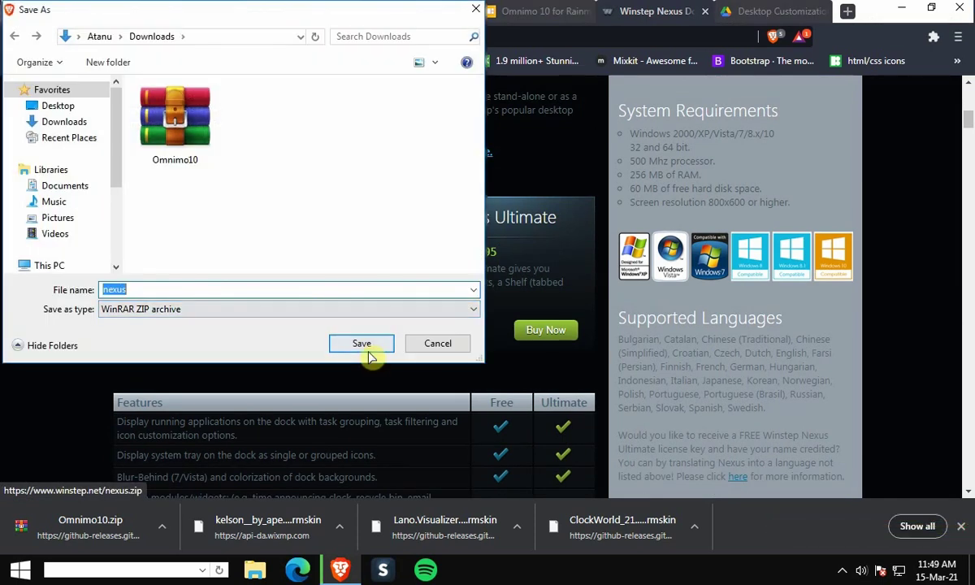
pyautogui.click(367, 351)
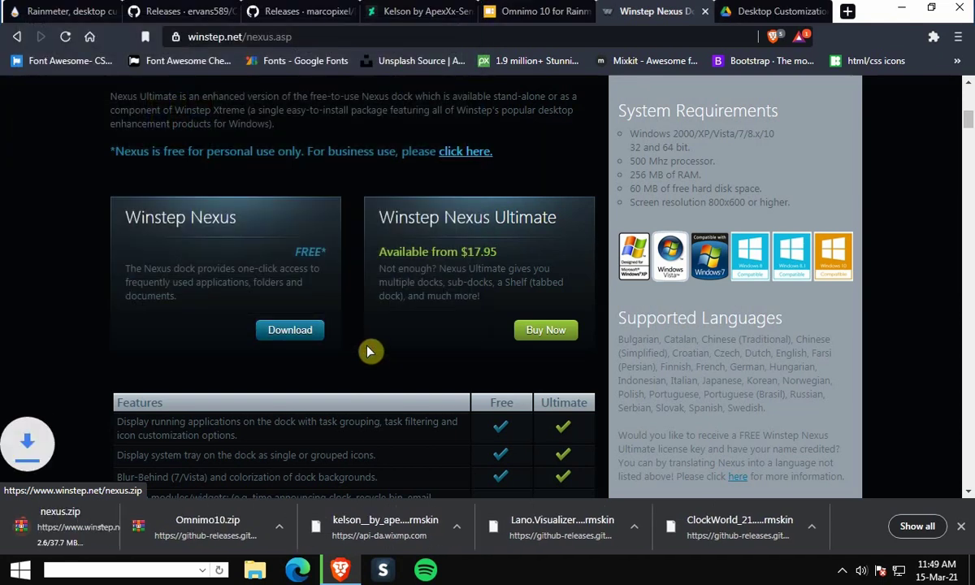
# - Download the Desktop Customization-6 RAR archive from Google Drive and save it in the Downloads folder
pyautogui.click(731, 10)
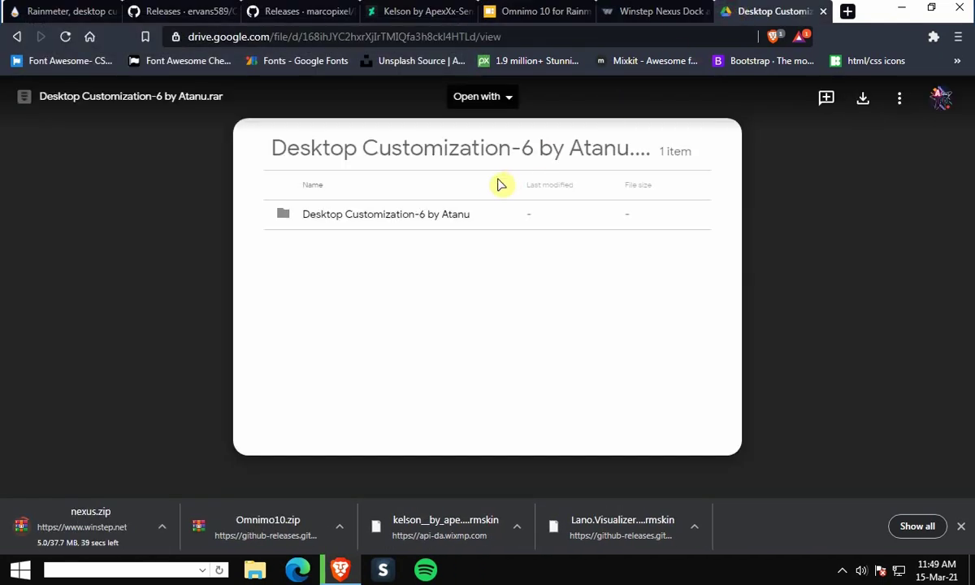
pyautogui.click(863, 97)
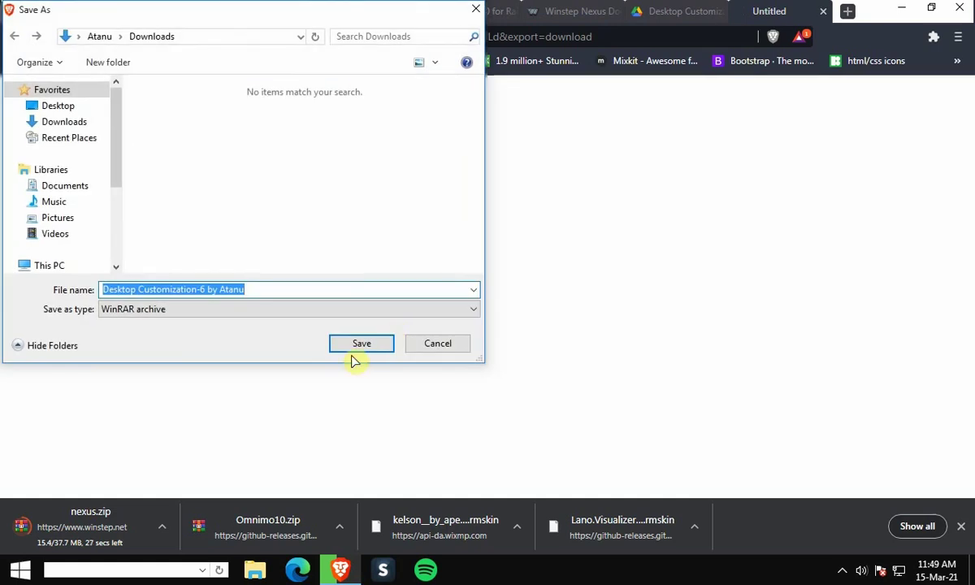
pyautogui.click(358, 345)
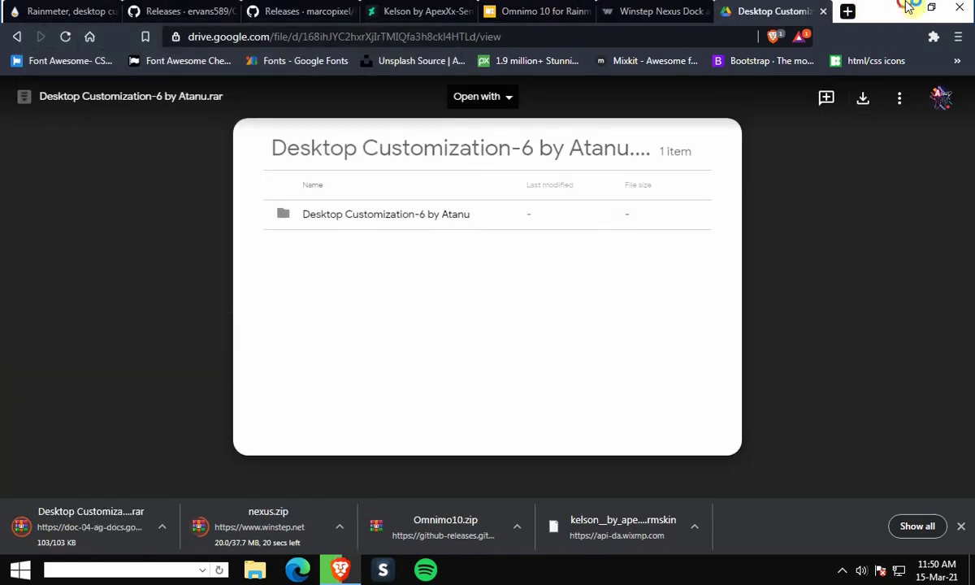
# - Minimize the browser, open the Downloads folder in File Explorer, and run the Rainmeter-4.4-r3438-beta installer up to its setup wizard
pyautogui.click(905, 7)
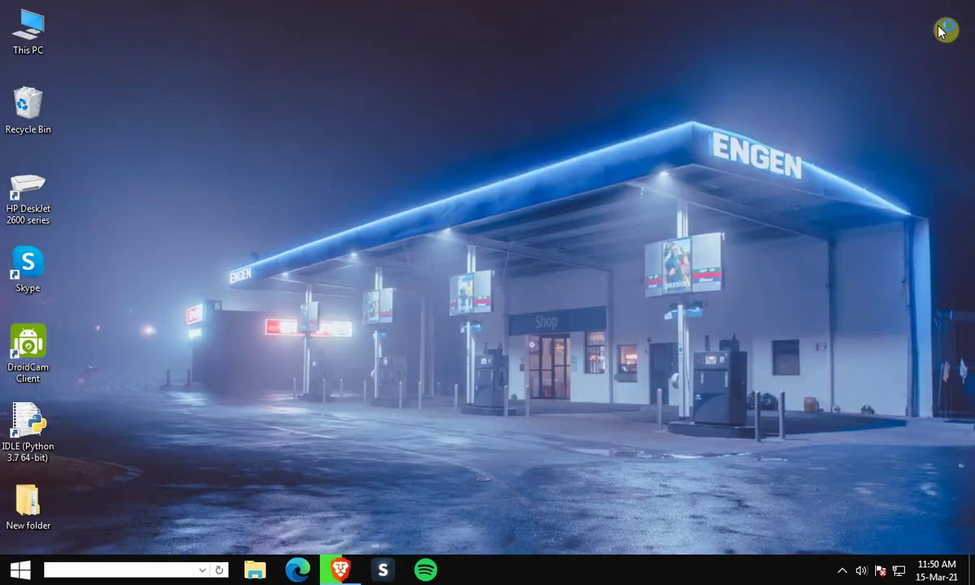
pyautogui.doubleClick(17, 28)
pyautogui.click(284, 124)
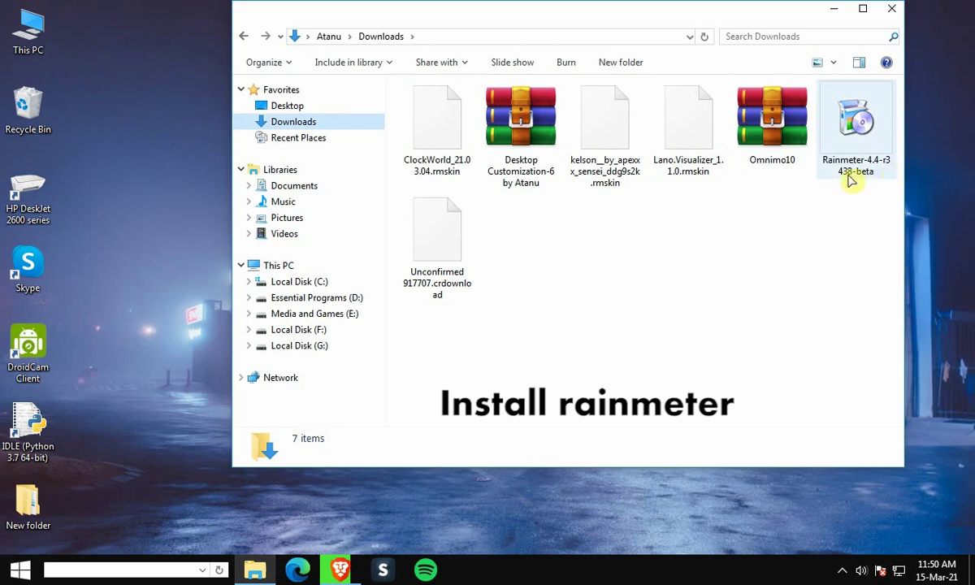
pyautogui.doubleClick(866, 154)
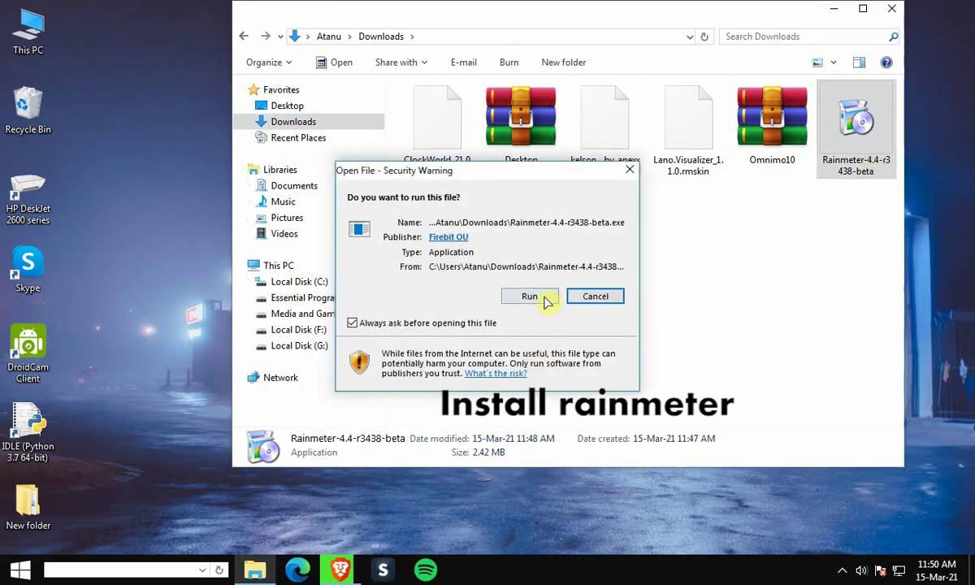
pyautogui.click(545, 299)
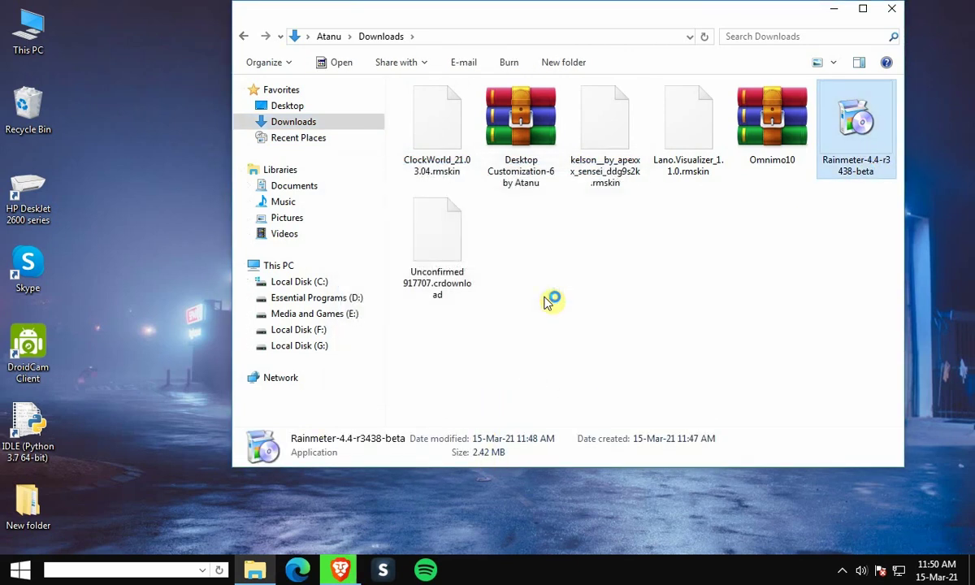
pyautogui.click(488, 321)
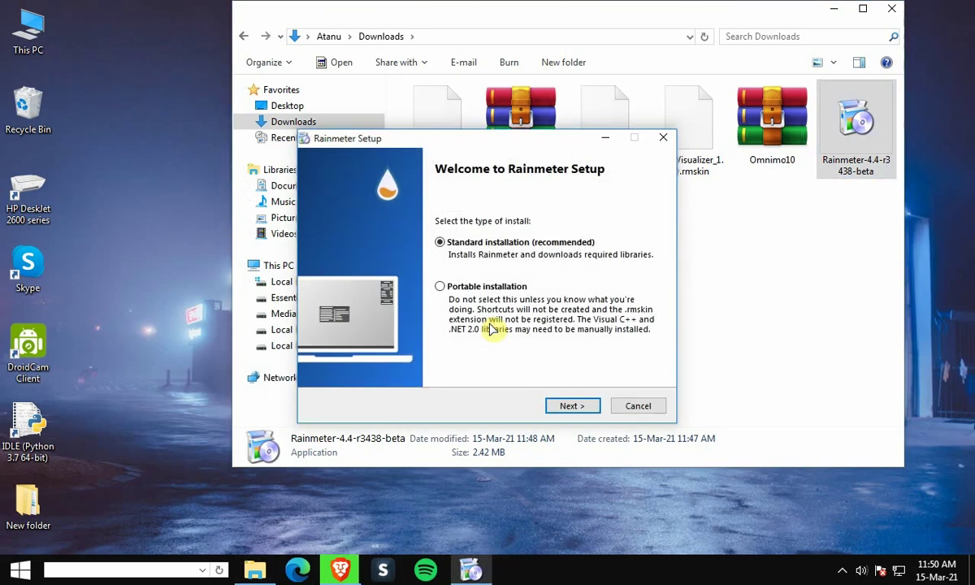
# - Complete the standard 64-bit Rainmeter installation with launch on startup enabled, and run Rainmeter when setup finishes
pyautogui.click(567, 414)
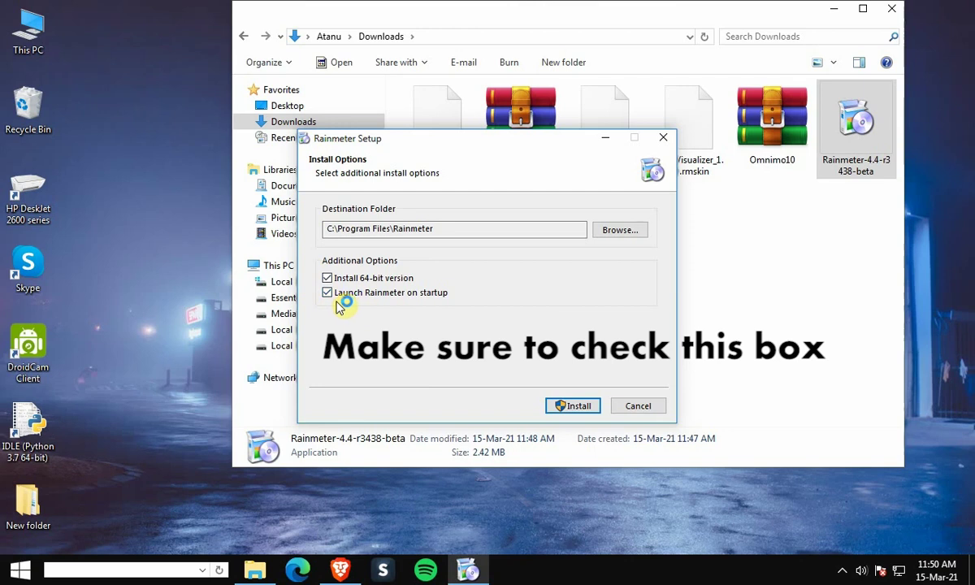
pyautogui.click(561, 408)
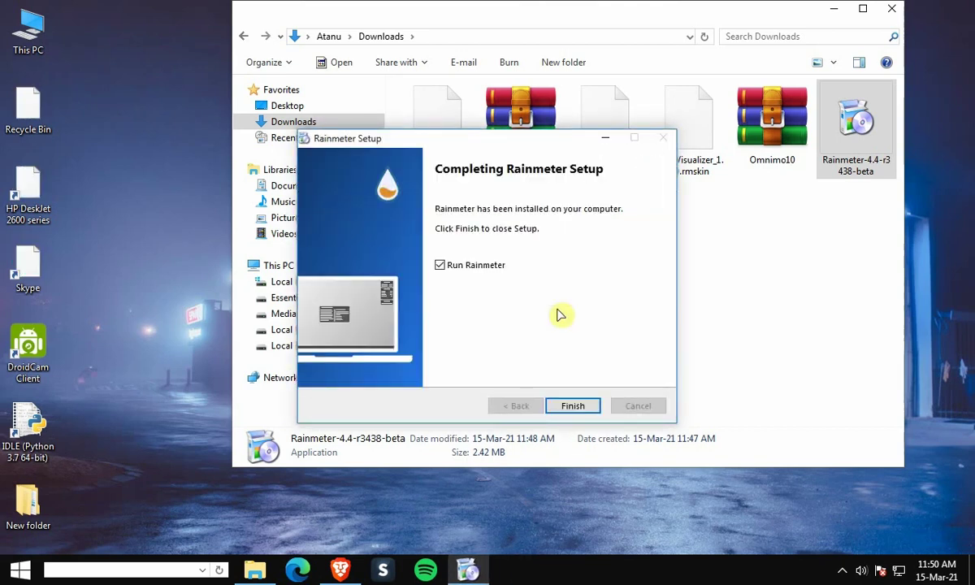
pyautogui.click(569, 408)
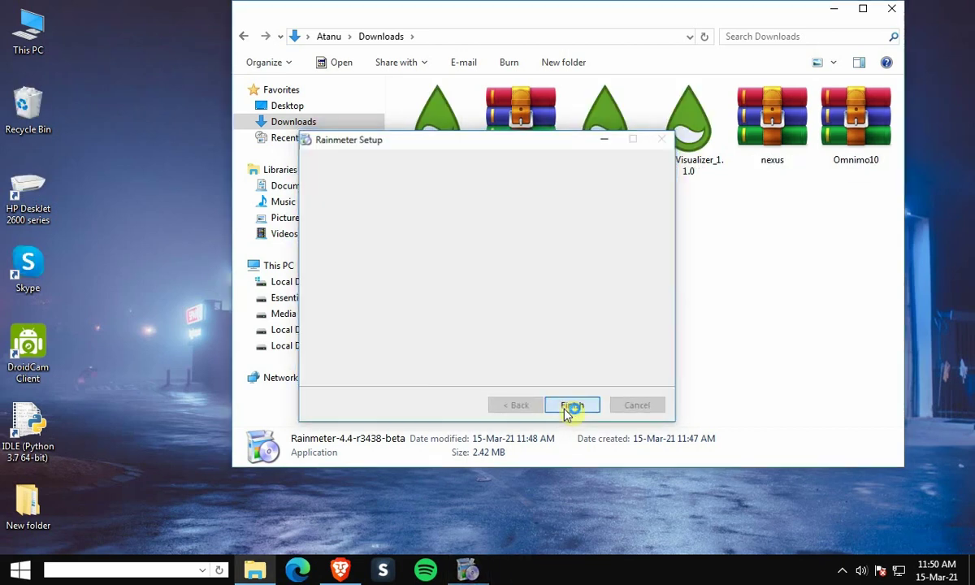
# - Minimize the Downloads window and unload Rainmeter's default illustro clock, welcome, disk and system skins from the desktop
pyautogui.click(834, 9)
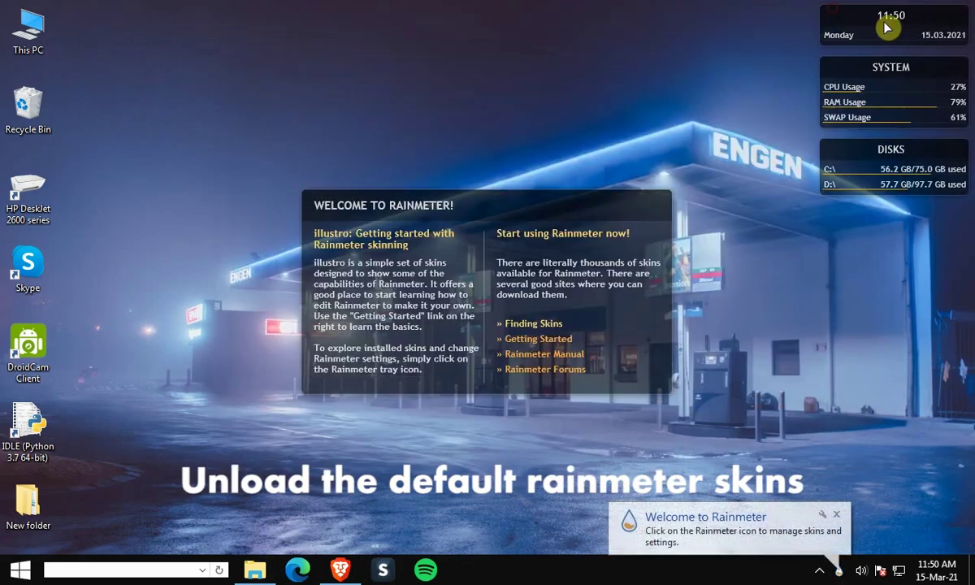
pyautogui.rightClick(830, 23)
pyautogui.click(852, 189)
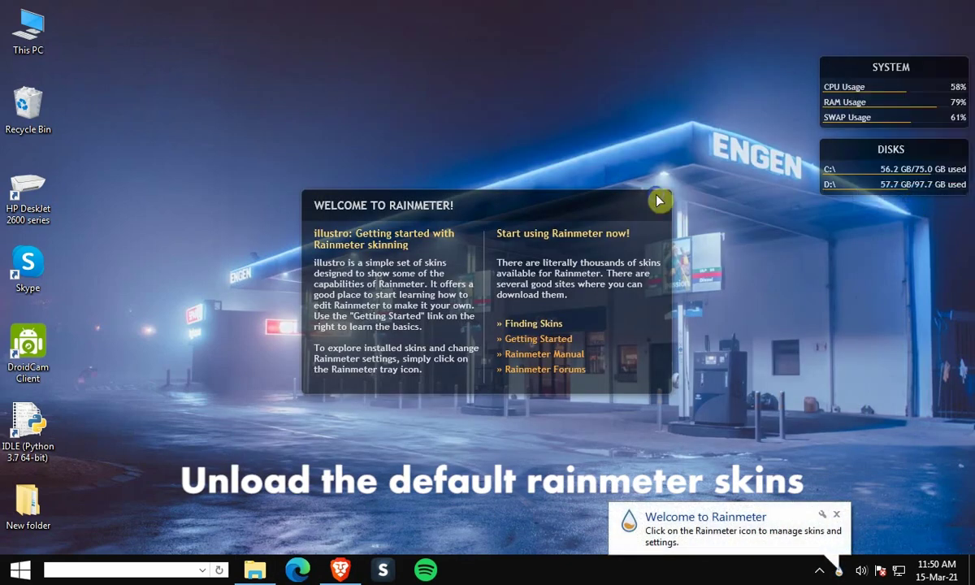
pyautogui.rightClick(658, 200)
pyautogui.click(709, 363)
pyautogui.rightClick(849, 146)
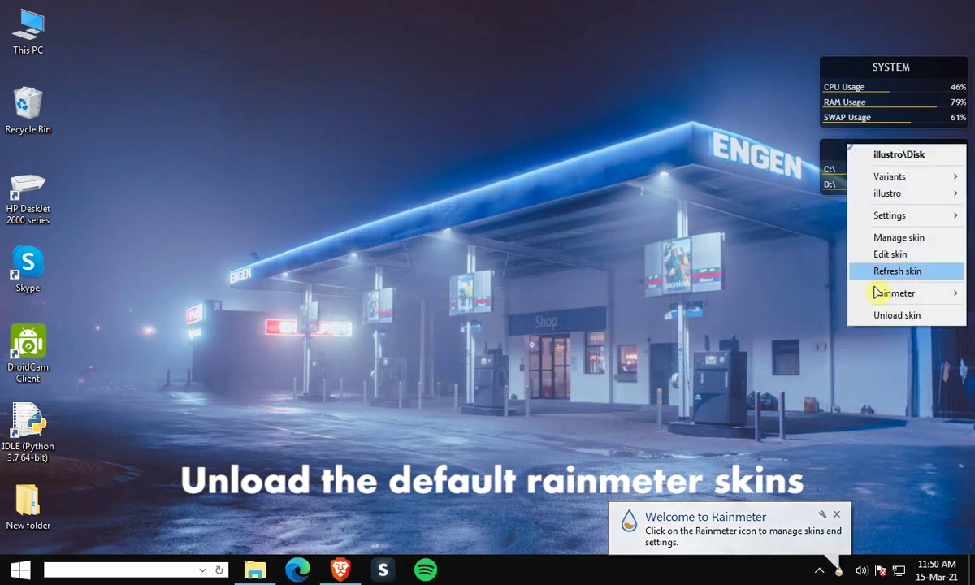
pyautogui.click(888, 315)
pyautogui.rightClick(845, 72)
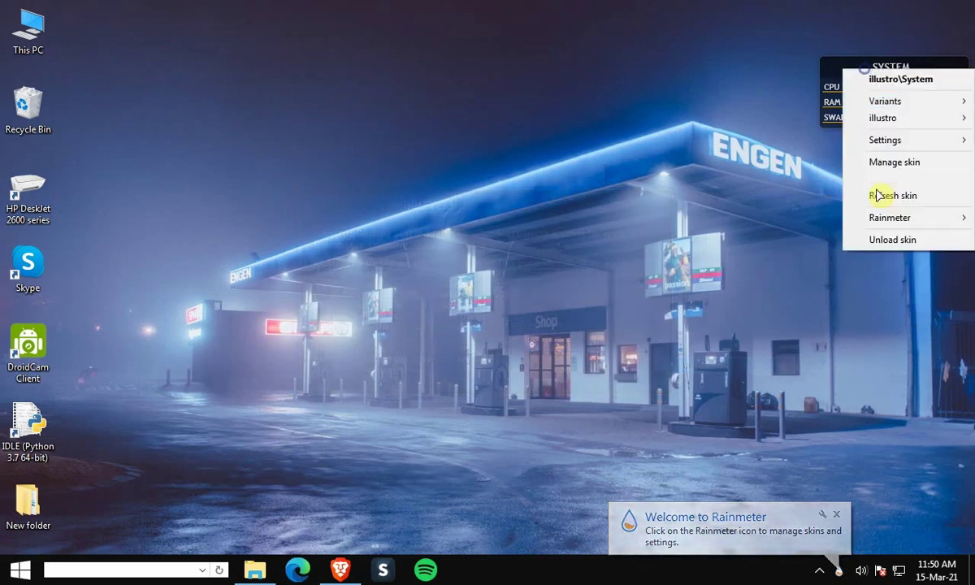
pyautogui.click(877, 249)
# - Close the Brave browser and extract the Omnimo10 archive directly into the Downloads folder
pyautogui.click(340, 571)
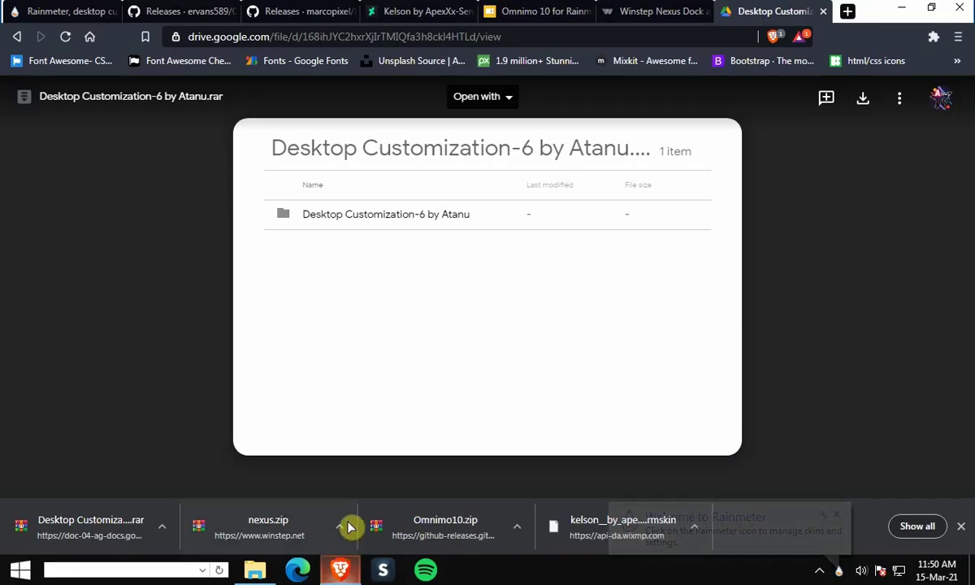
pyautogui.rightClick(333, 567)
pyautogui.click(326, 530)
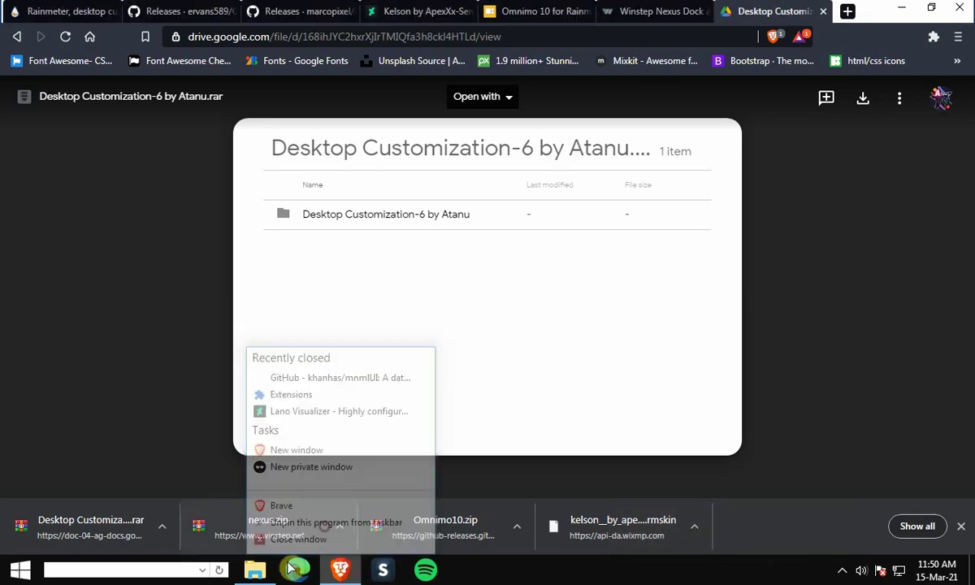
pyautogui.click(256, 572)
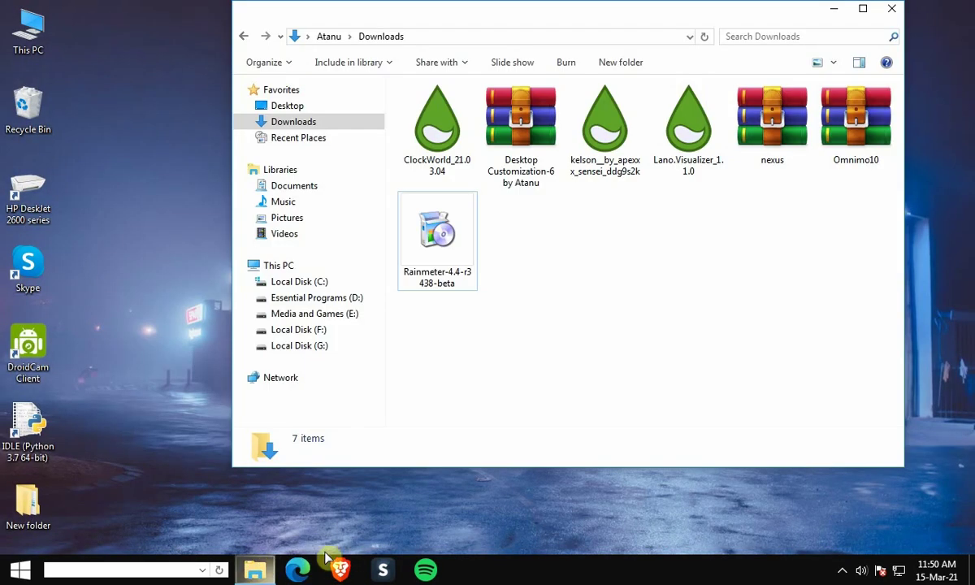
pyautogui.rightClick(863, 153)
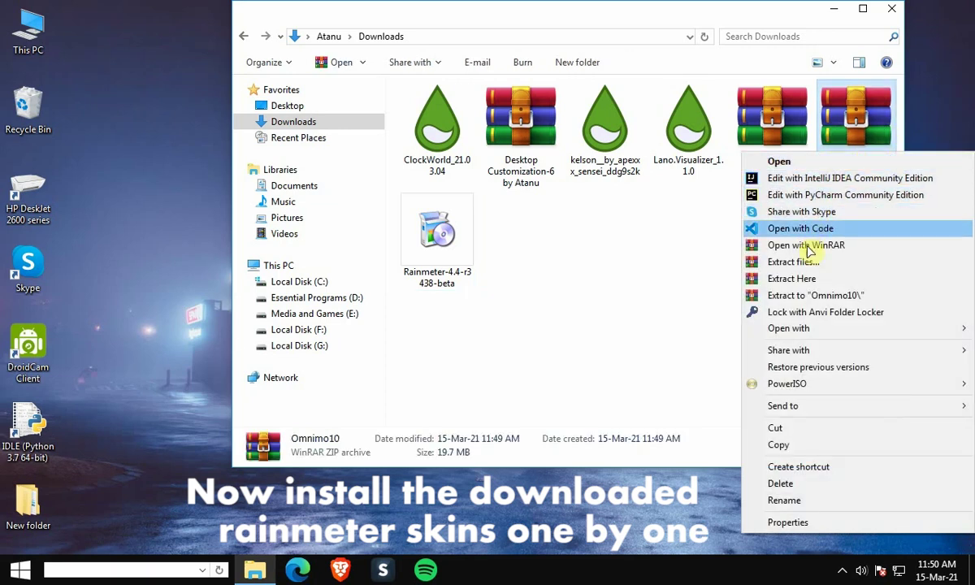
pyautogui.click(806, 281)
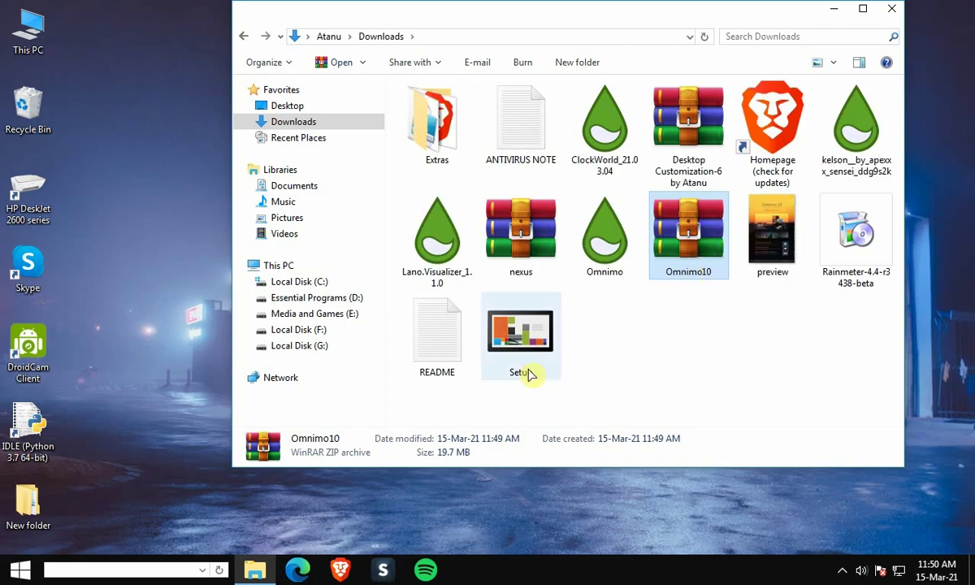
# - Run the Omnimo Setup, accept the EULA, install the skin package with its included layout applied, and minimize the Downloads window
pyautogui.click(533, 369)
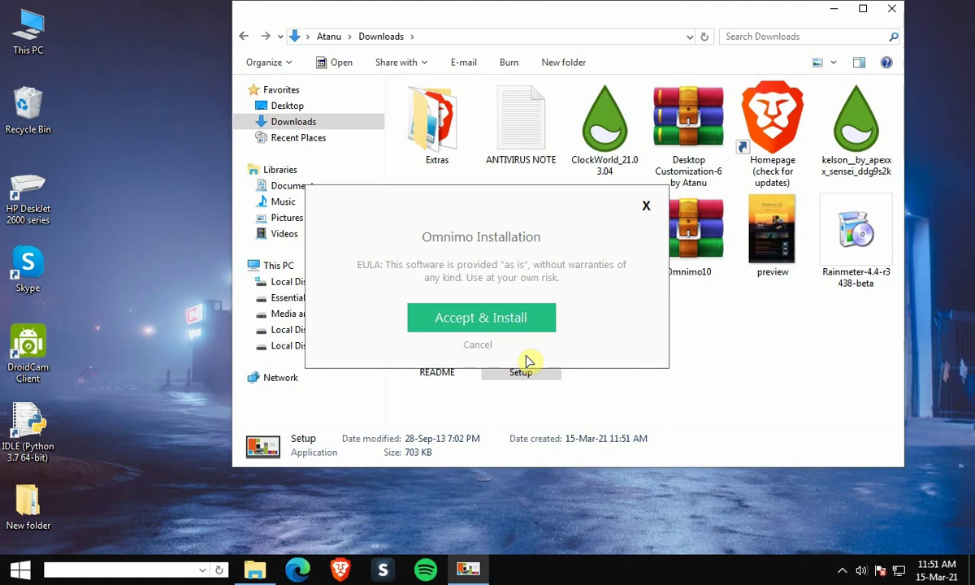
pyautogui.click(511, 324)
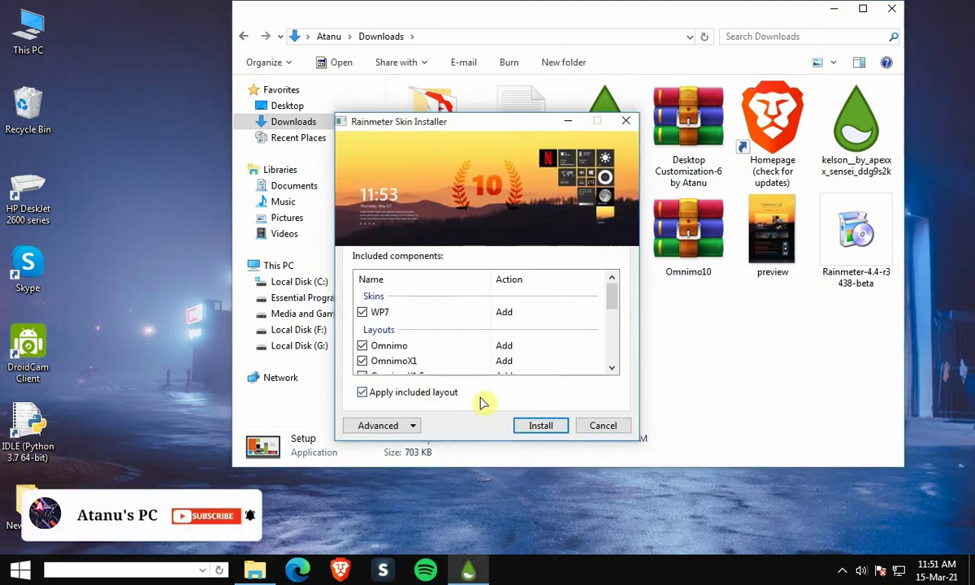
pyautogui.click(540, 426)
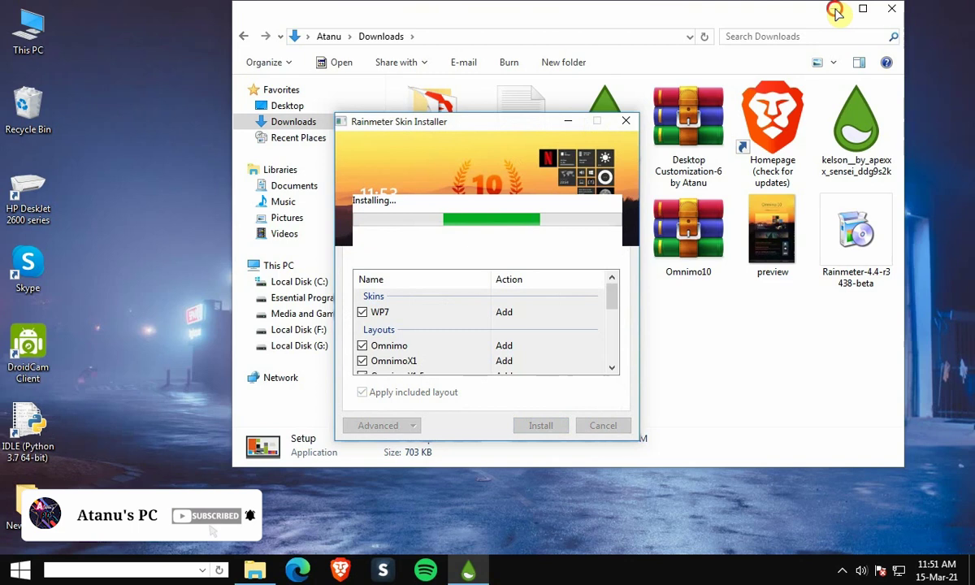
pyautogui.click(835, 9)
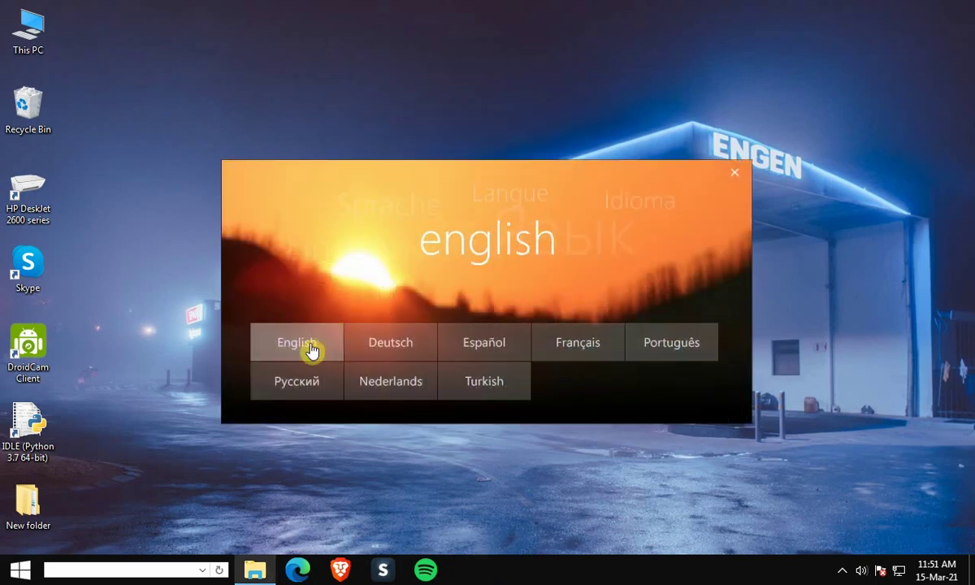
# - Finish the Omnimo welcome setup in English while keeping the current wallpaper, and close the web page it opens
pyautogui.click(312, 349)
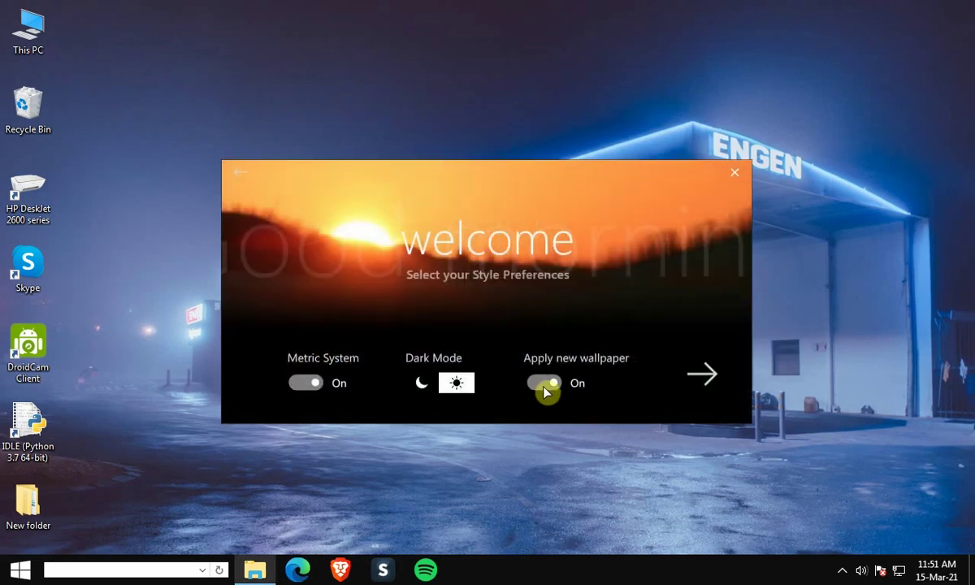
pyautogui.click(702, 376)
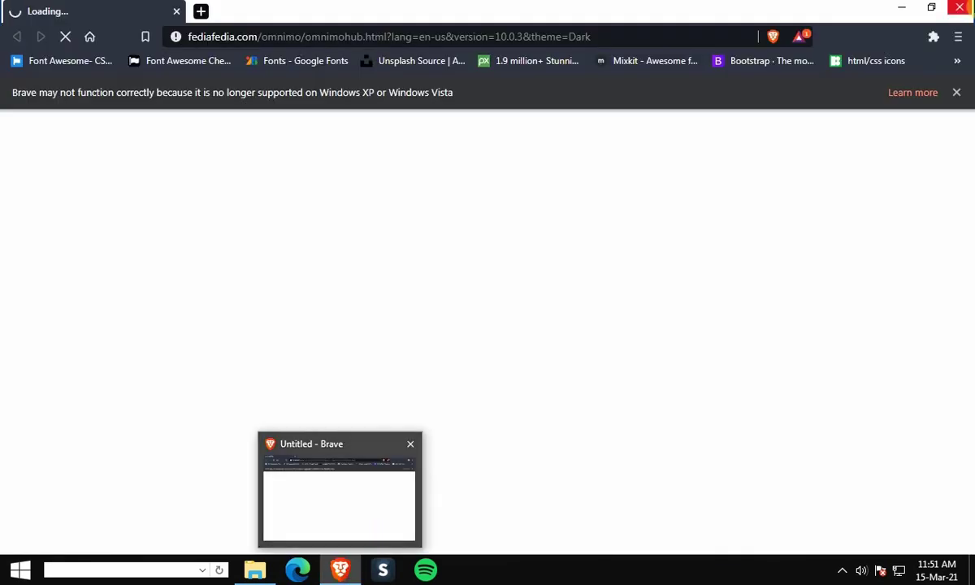
pyautogui.click(967, 8)
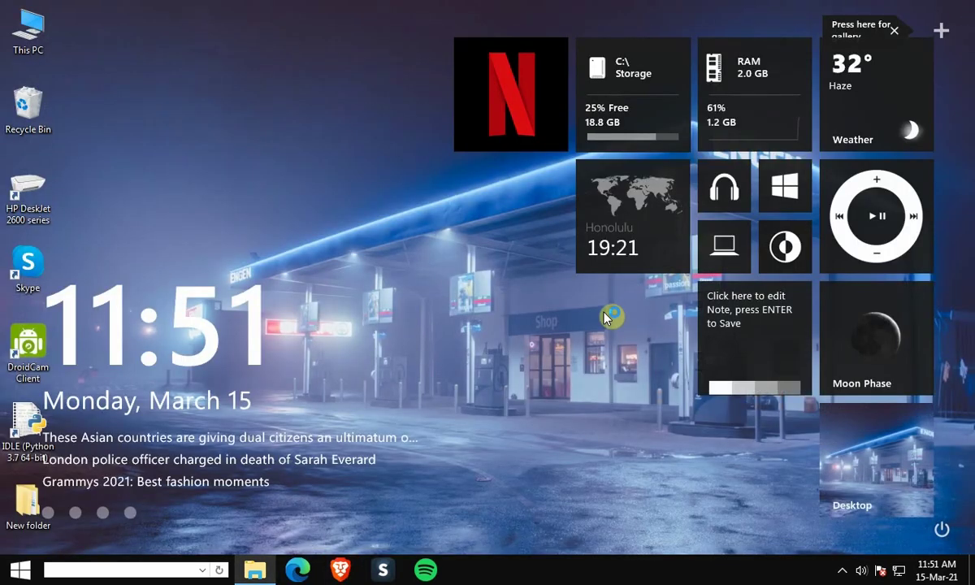
# - Close the Omnimo thank-you window and unload the large clock and news skin from the desktop
pyautogui.rightClick(206, 323)
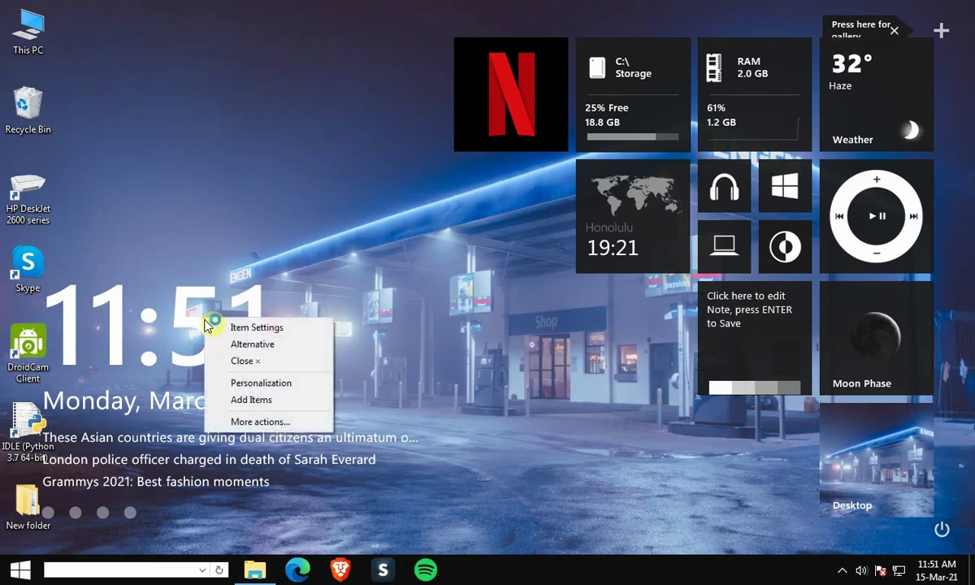
pyautogui.click(289, 423)
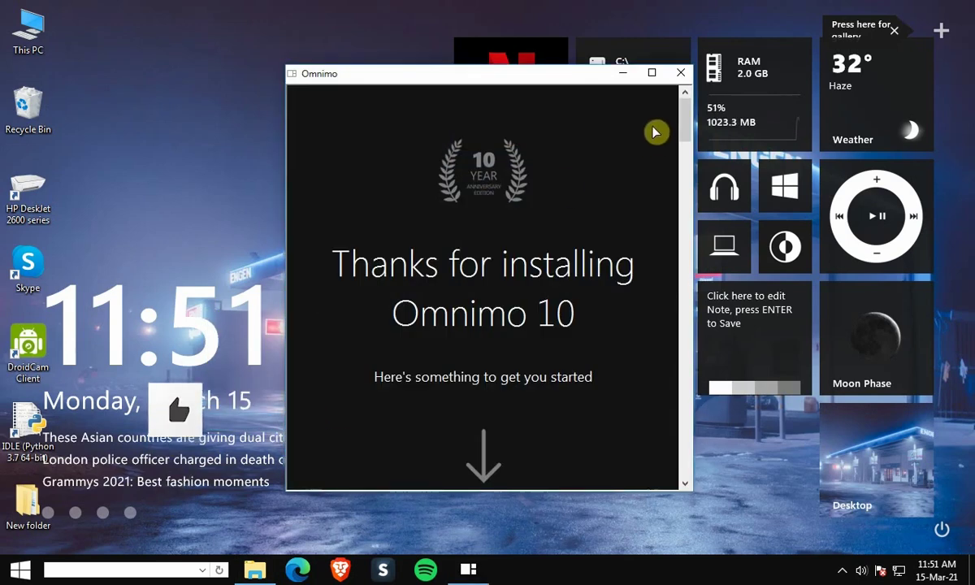
pyautogui.click(680, 73)
pyautogui.rightClick(353, 358)
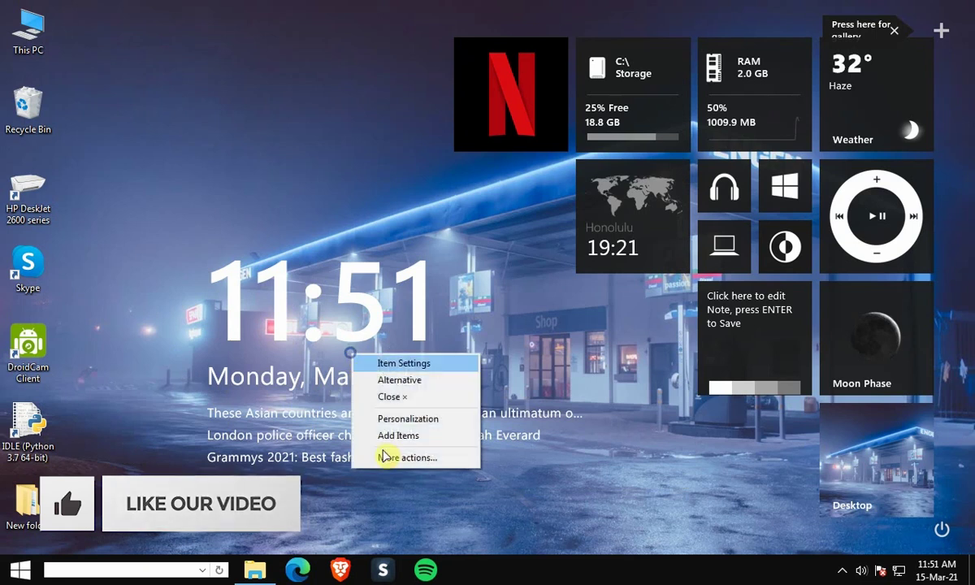
pyautogui.click(393, 460)
pyautogui.click(439, 453)
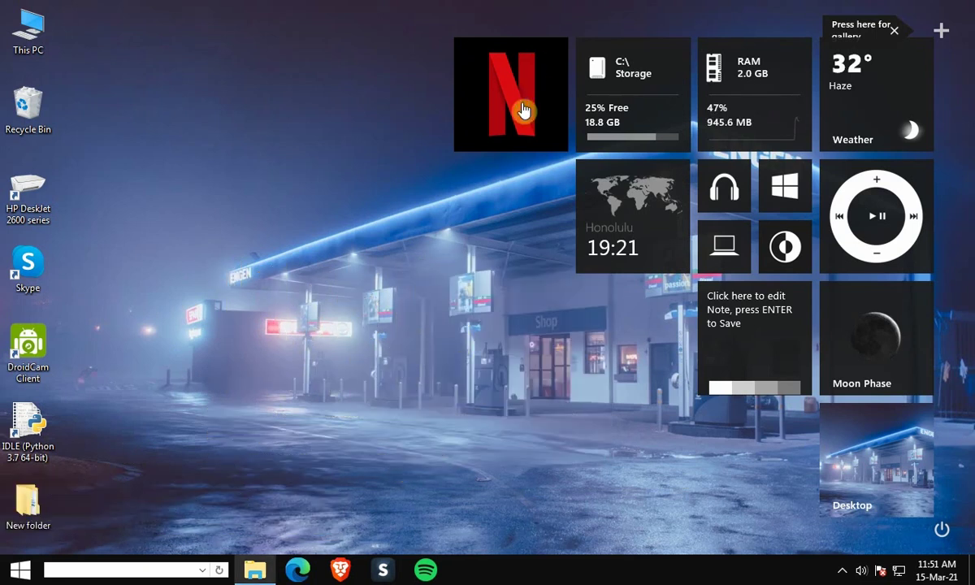
# - Unload the Netflix, world clock and C: storage tiles from the desktop
pyautogui.rightClick(486, 96)
pyautogui.click(543, 227)
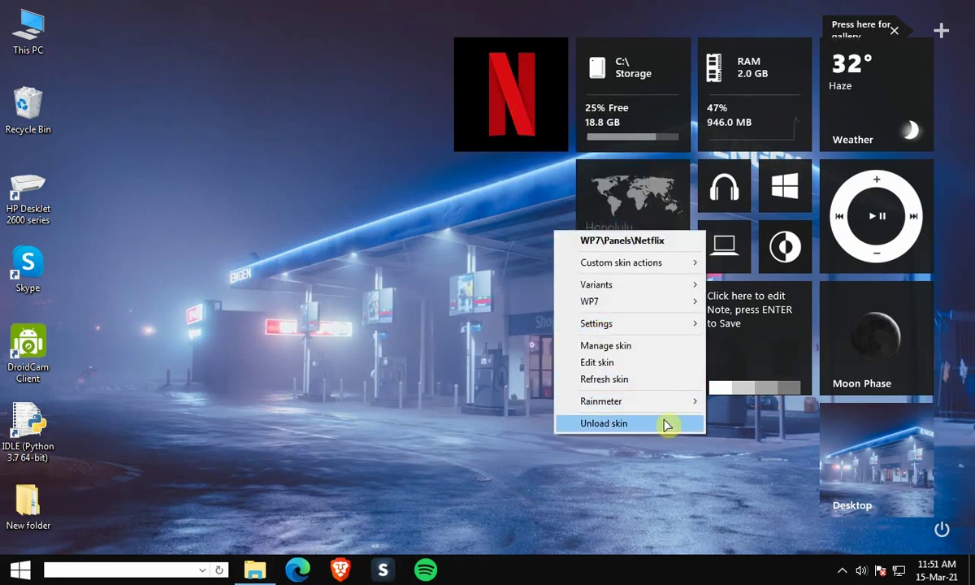
pyautogui.click(650, 423)
pyautogui.rightClick(632, 267)
pyautogui.click(678, 404)
pyautogui.click(725, 394)
pyautogui.rightClick(625, 87)
pyautogui.click(679, 202)
pyautogui.click(705, 395)
# - Unload the RAM, Computer and note tiles from the desktop
pyautogui.rightClick(754, 58)
pyautogui.click(777, 174)
pyautogui.click(830, 373)
pyautogui.rightClick(723, 255)
pyautogui.click(775, 374)
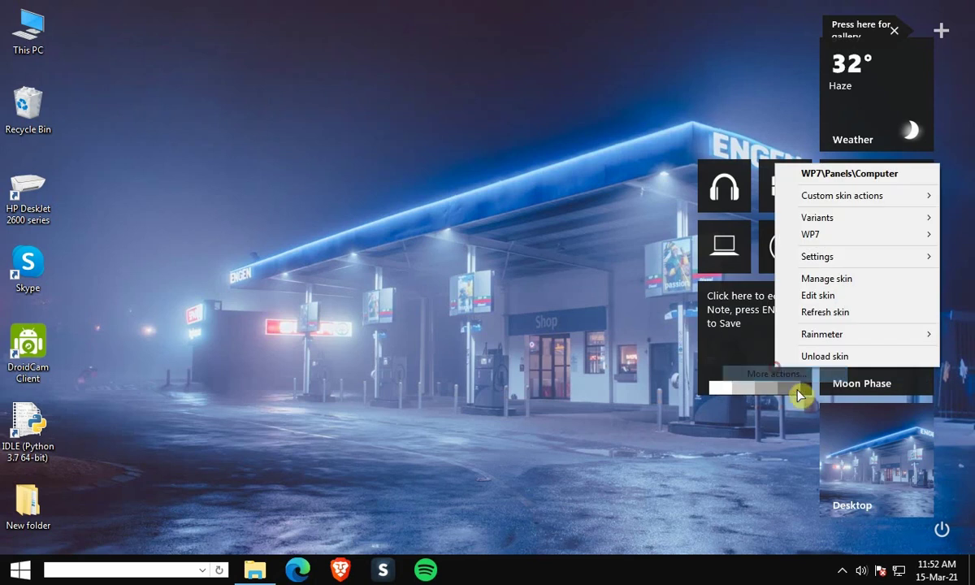
pyautogui.click(822, 353)
pyautogui.rightClick(755, 351)
pyautogui.click(828, 487)
pyautogui.click(861, 474)
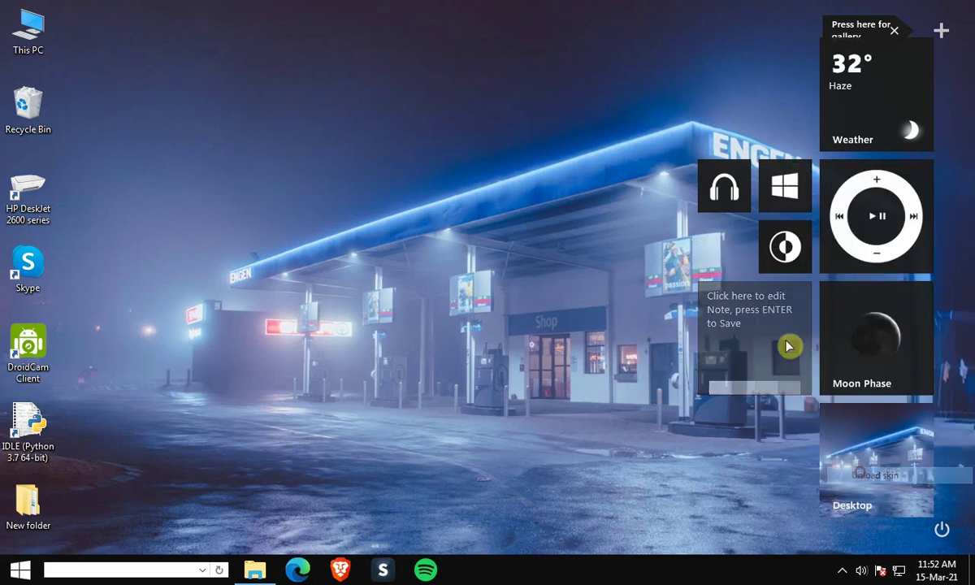
# - Unload the half-circle contrast, Moon Phase and Desktop tiles
pyautogui.rightClick(828, 317)
pyautogui.click(837, 398)
pyautogui.click(859, 378)
pyautogui.rightClick(854, 358)
pyautogui.click(873, 464)
pyautogui.click(866, 461)
pyautogui.rightClick(864, 463)
pyautogui.click(879, 459)
pyautogui.click(845, 447)
# - Unload the round music player and Weather tiles, and dismiss the gallery hint
pyautogui.rightClick(845, 251)
pyautogui.click(892, 373)
pyautogui.click(871, 364)
pyautogui.rightClick(845, 114)
pyautogui.click(877, 231)
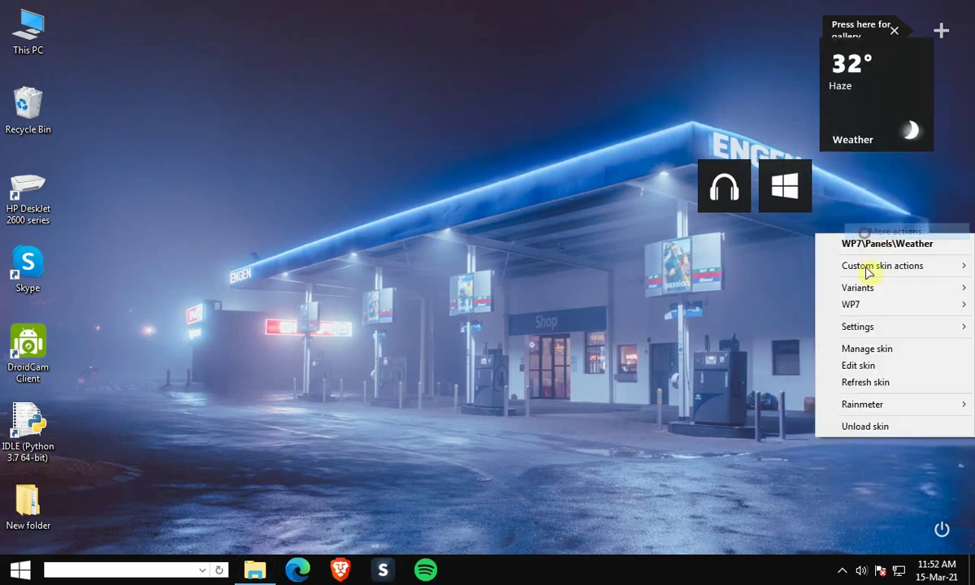
pyautogui.click(853, 486)
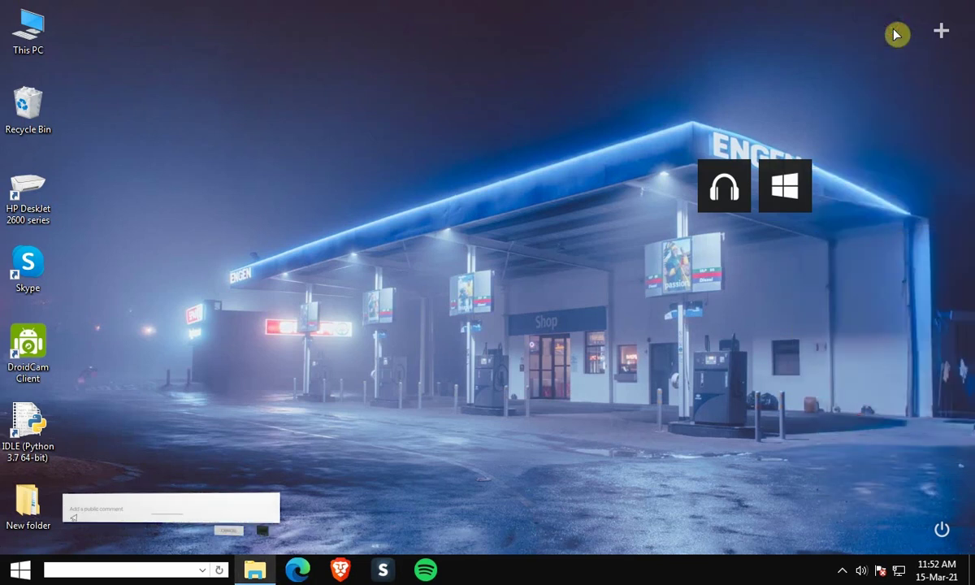
# - Reopen the Downloads folder and install the Kelson skin package without applying its included layout
pyautogui.click(260, 575)
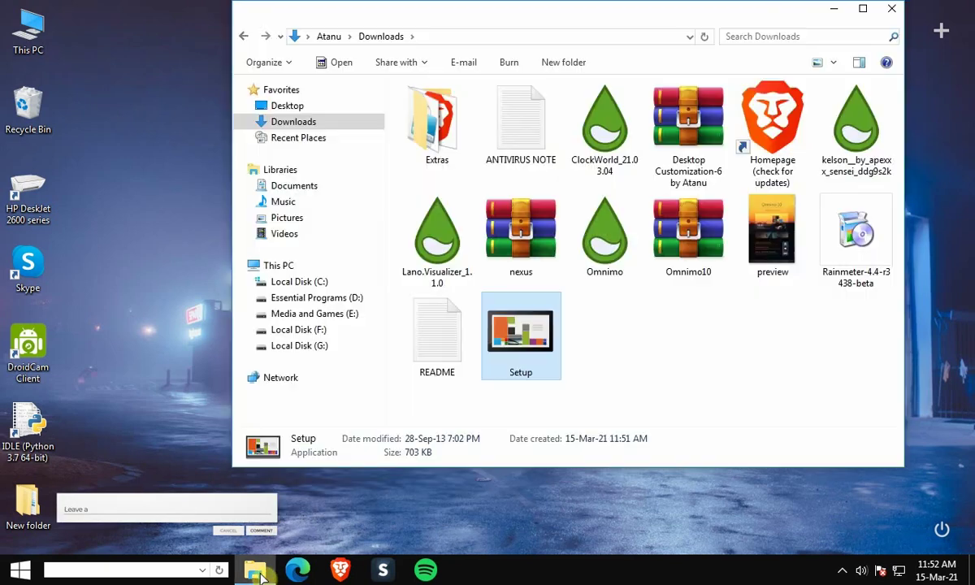
pyautogui.click(597, 354)
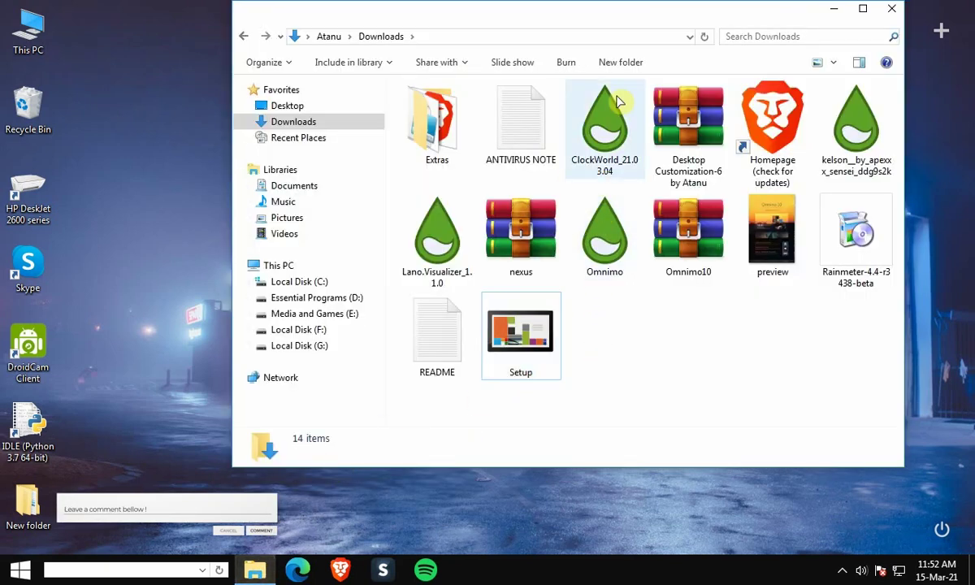
pyautogui.doubleClick(869, 161)
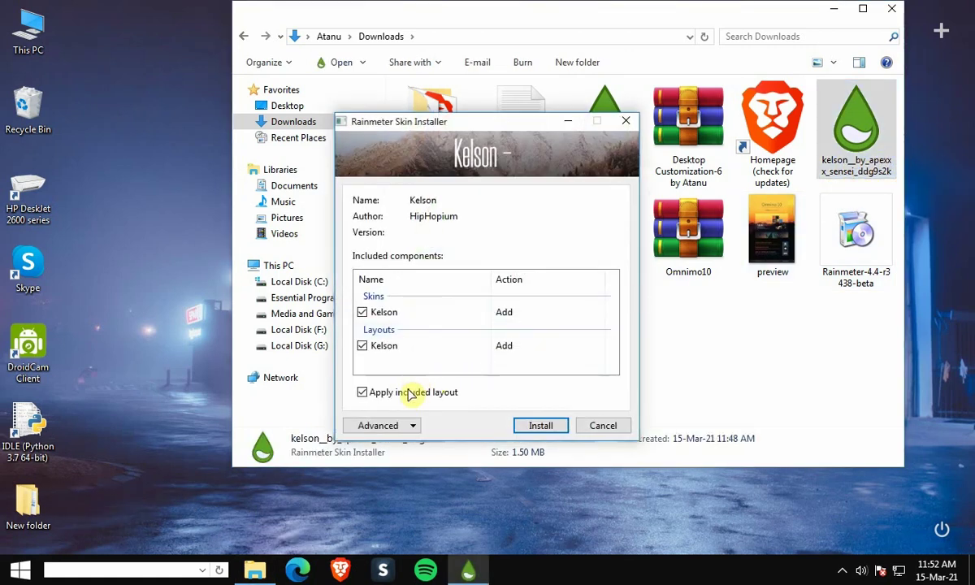
pyautogui.click(537, 426)
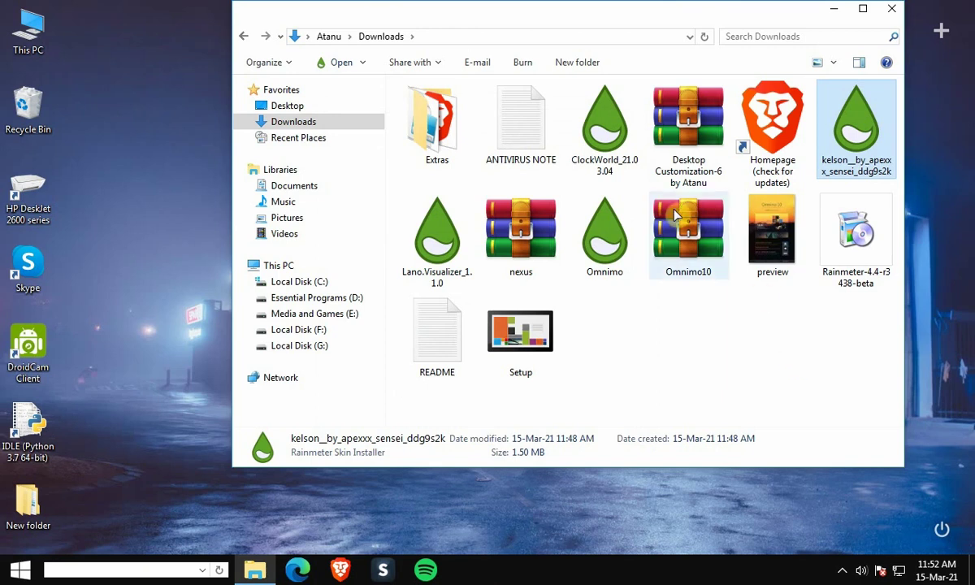
# - Install the ClockWorld_21.03.04 skin package without loading its included skins
pyautogui.doubleClick(613, 155)
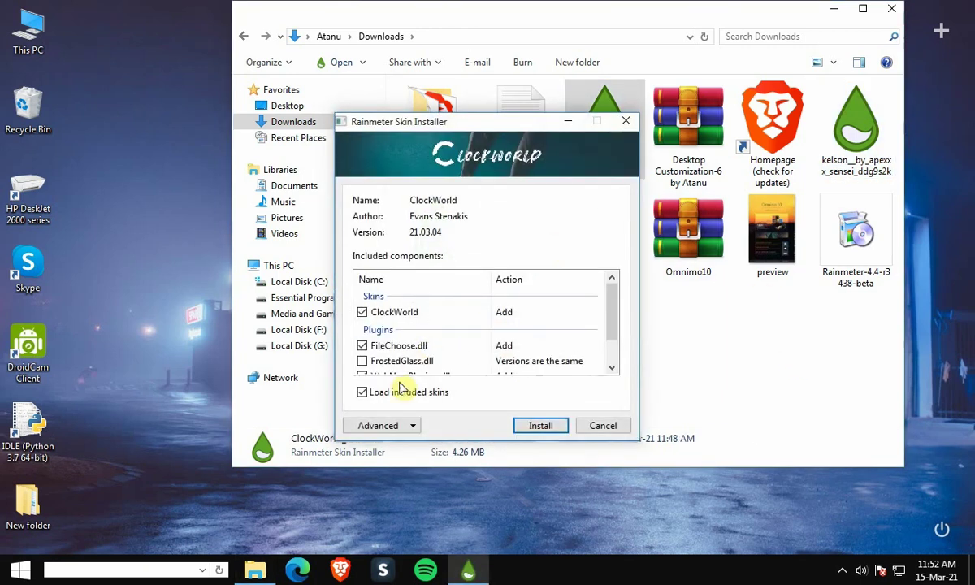
pyautogui.click(382, 393)
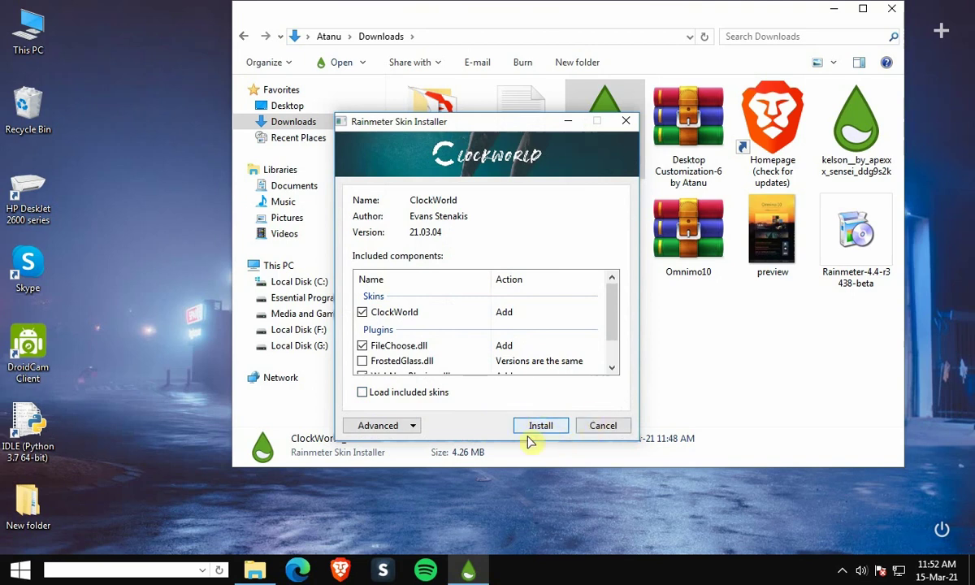
pyautogui.click(541, 426)
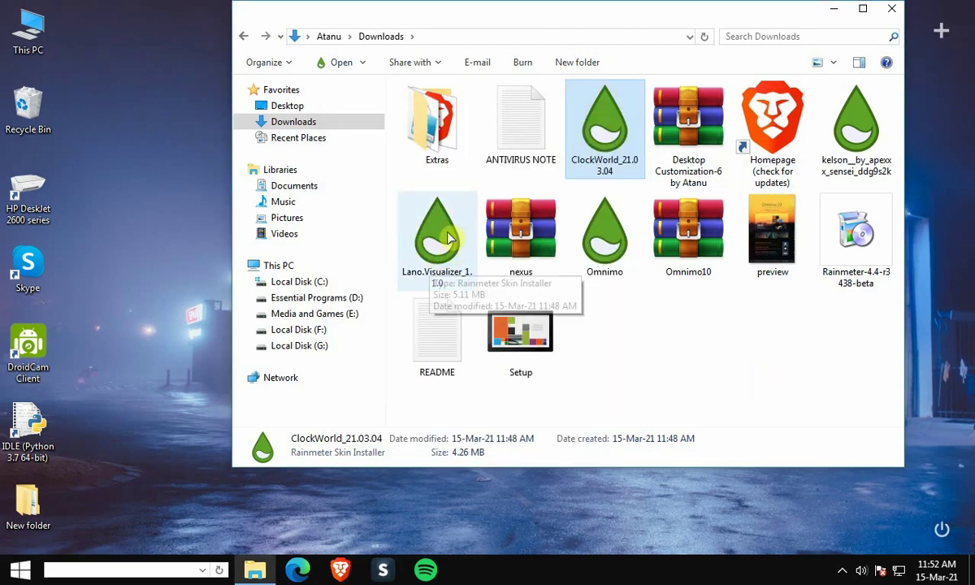
# - Install the Lano.Visualizer_1.1.0 skin package without loading its included skins, and minimize the Downloads folder
pyautogui.doubleClick(445, 271)
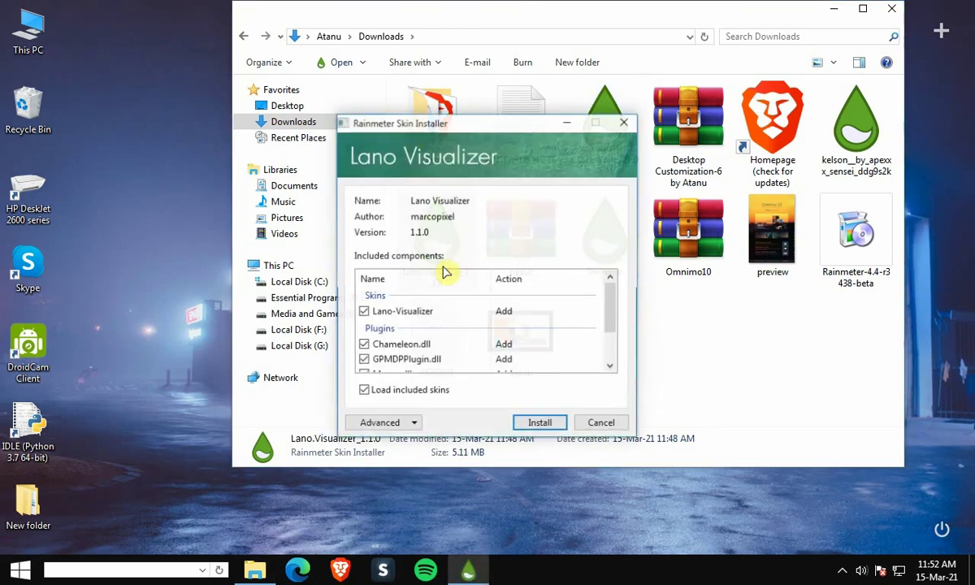
pyautogui.click(414, 394)
pyautogui.click(541, 425)
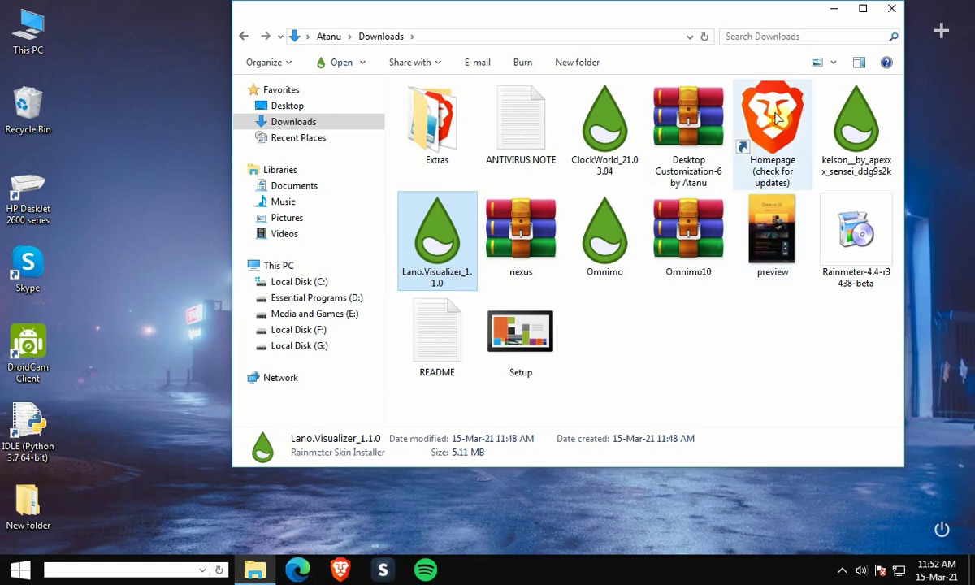
pyautogui.click(834, 9)
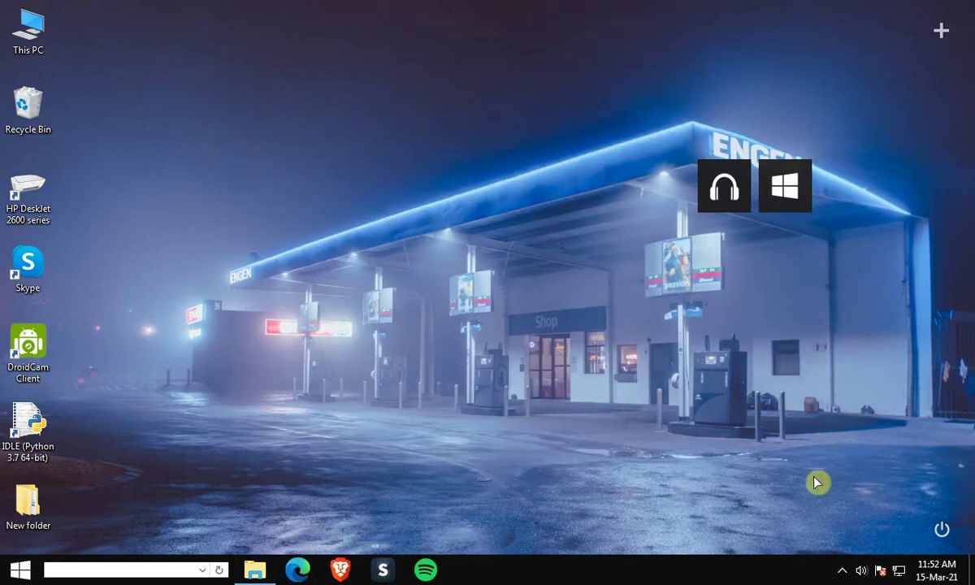
# - Open the Rainmeter skin manager and load the Wallpapers.ini skin from ClockWorld
pyautogui.click(842, 570)
pyautogui.click(840, 492)
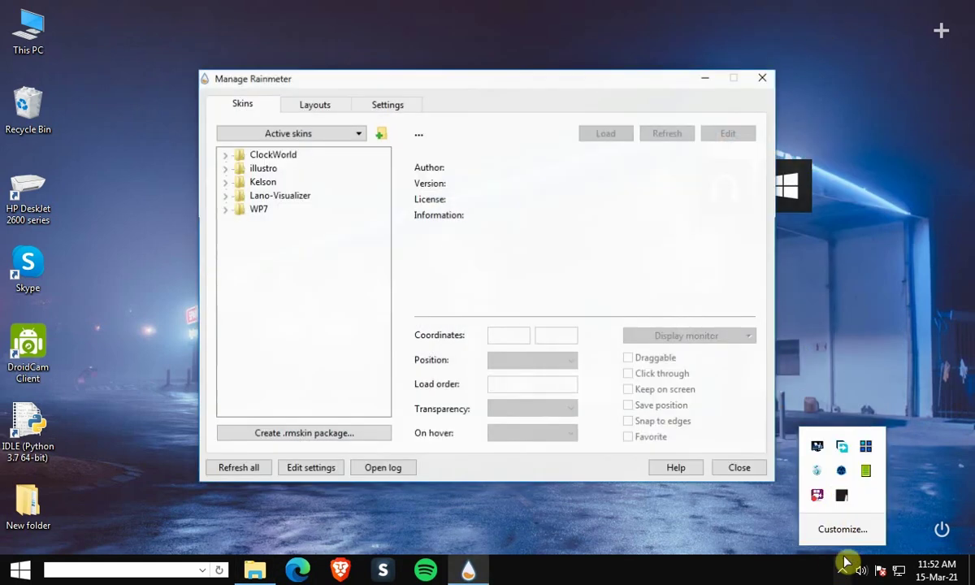
pyautogui.click(224, 154)
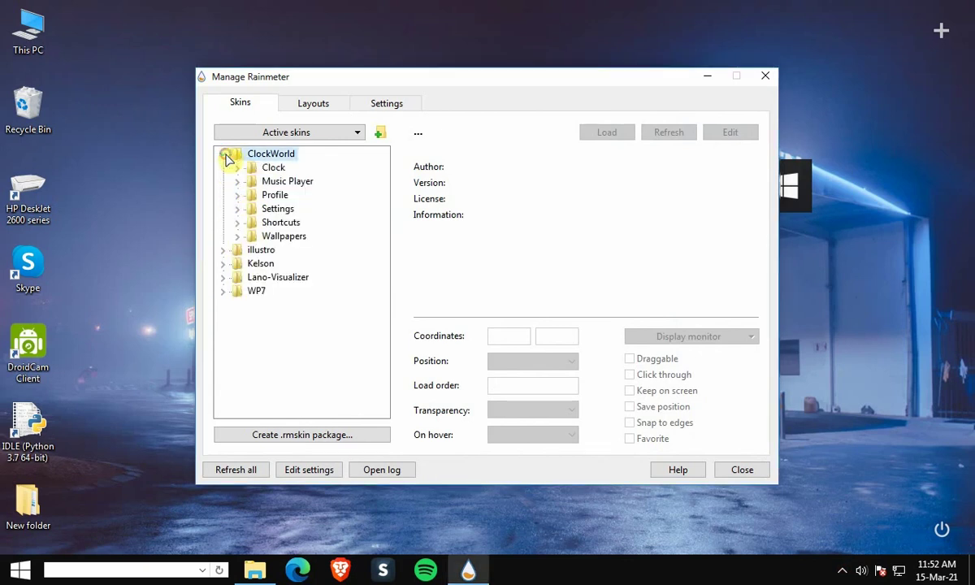
pyautogui.click(237, 237)
pyautogui.click(278, 252)
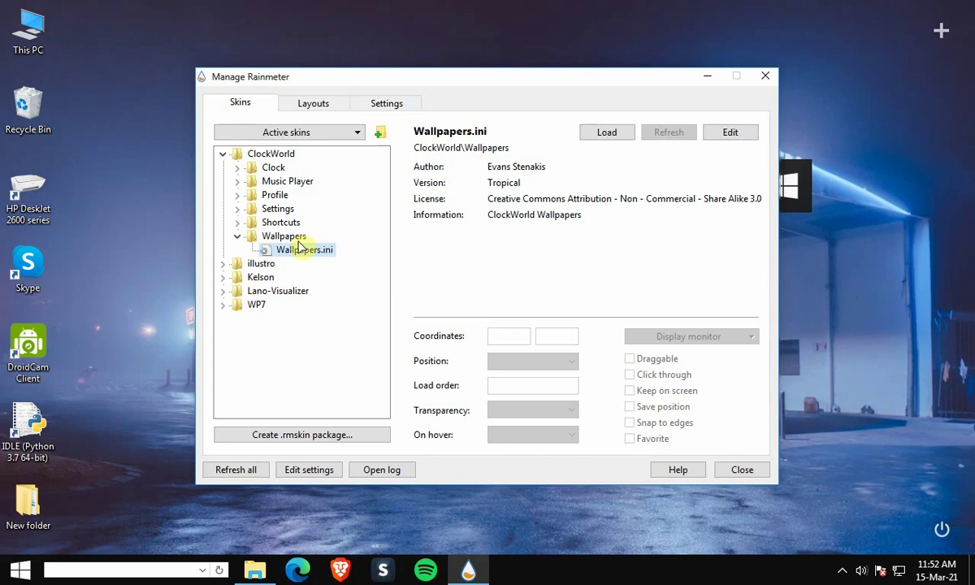
pyautogui.click(611, 133)
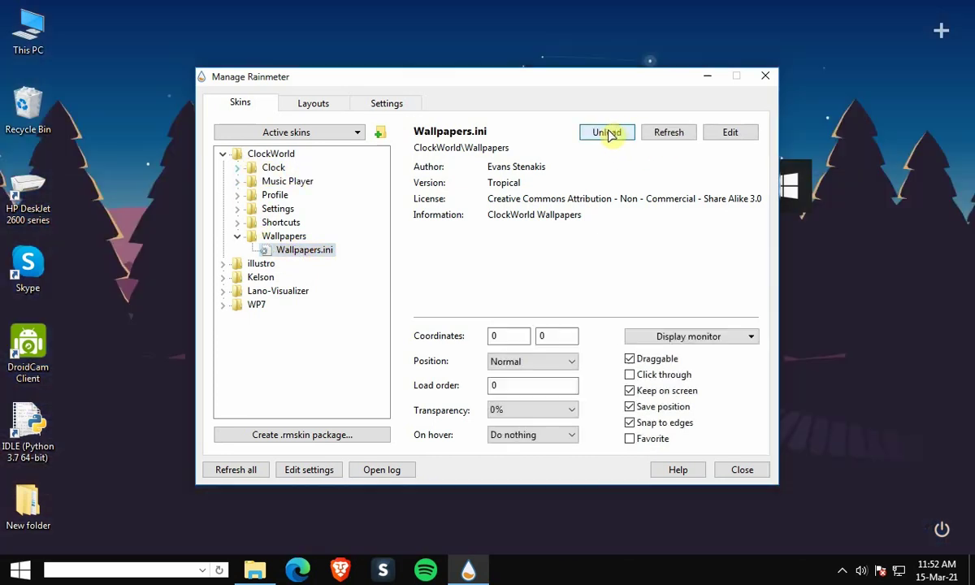
pyautogui.moveTo(628, 82)
pyautogui.mouseDown()
pyautogui.moveTo(703, 344)
pyautogui.moveTo(725, 468)
pyautogui.moveTo(694, 348)
pyautogui.moveTo(668, 126)
pyautogui.moveTo(625, 98)
pyautogui.mouseUp()
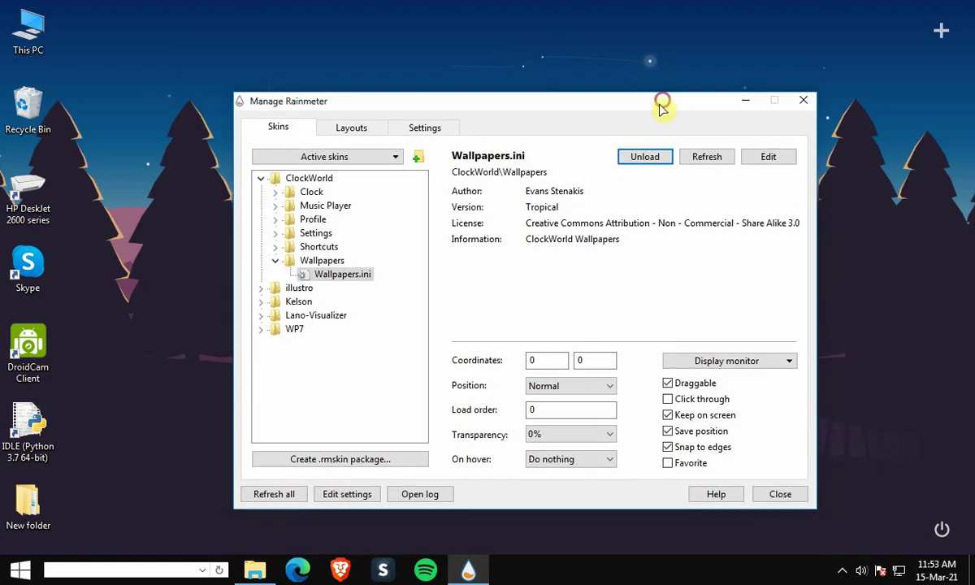
pyautogui.click(276, 260)
# - Load the Profile.ini greeting skin from ClockWorld
pyautogui.click(275, 221)
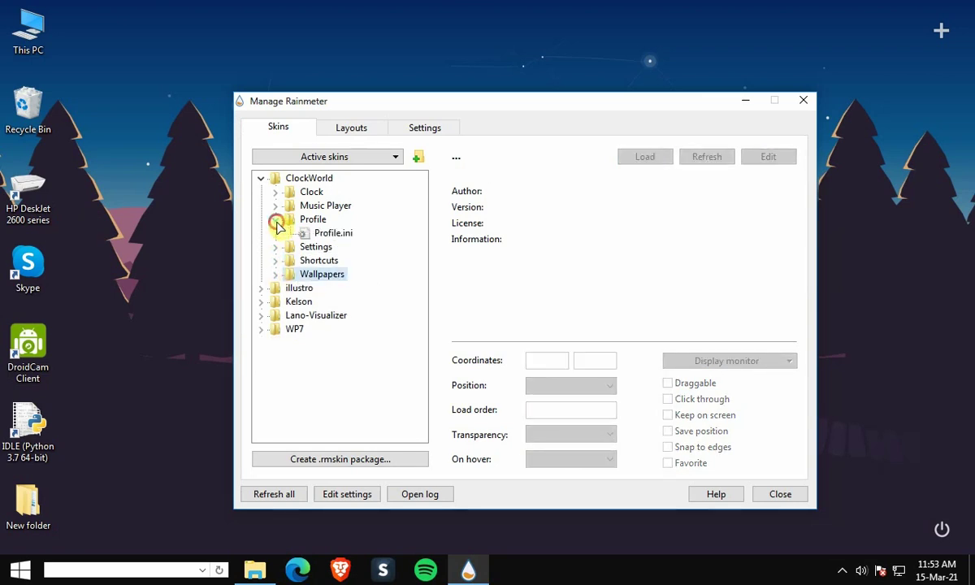
pyautogui.click(313, 235)
pyautogui.click(644, 160)
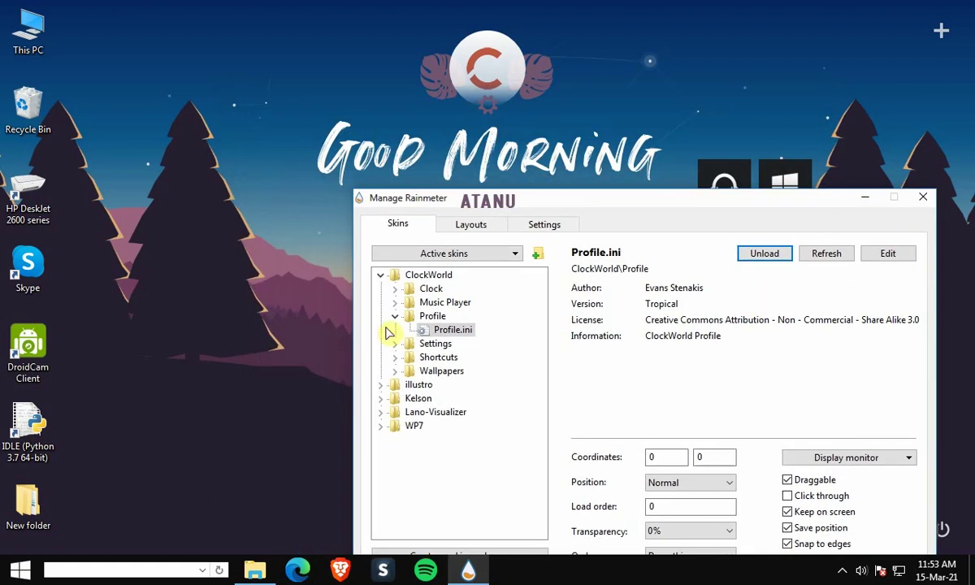
pyautogui.click(396, 317)
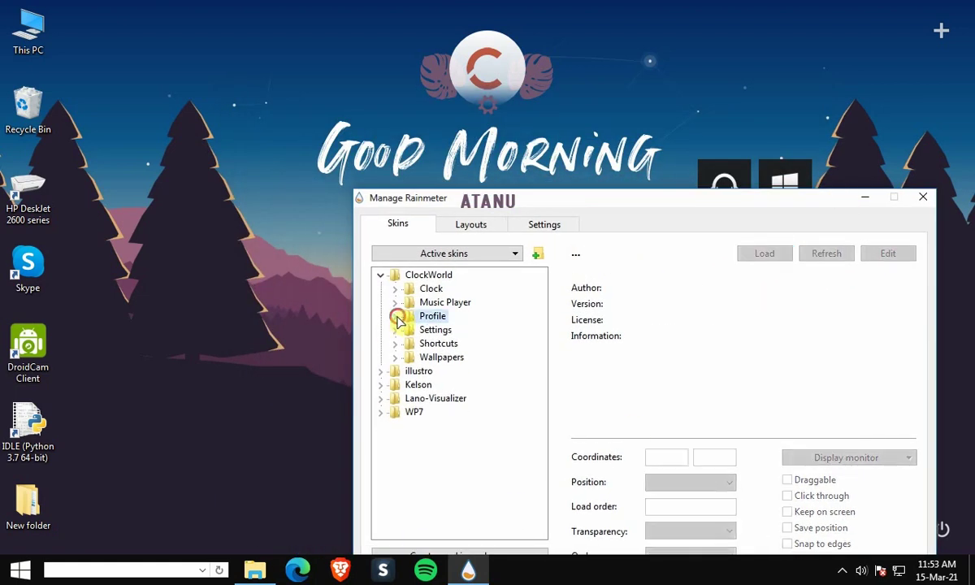
# - Load the Date and Time.ini skin from the Kelson suite
pyautogui.click(381, 383)
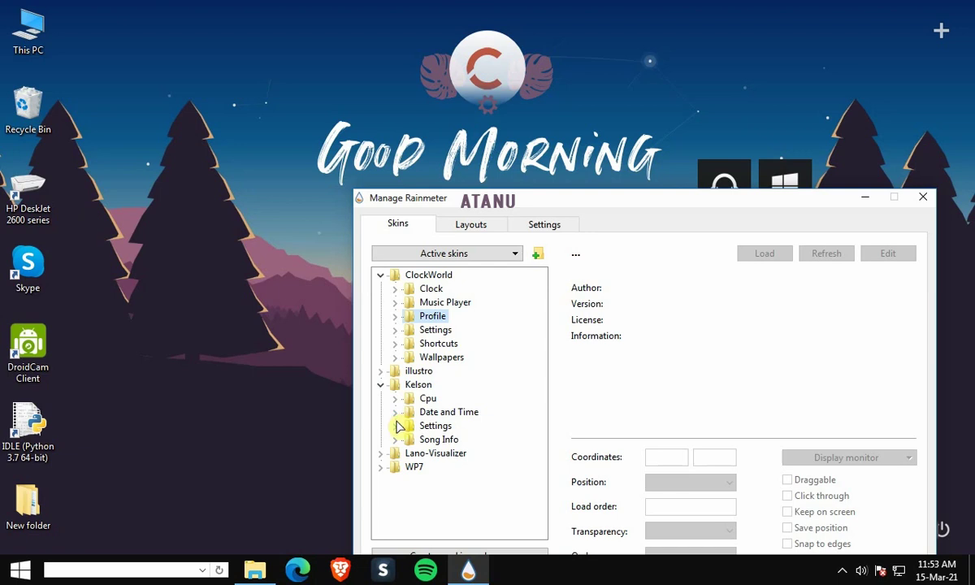
pyautogui.click(396, 413)
pyautogui.click(431, 425)
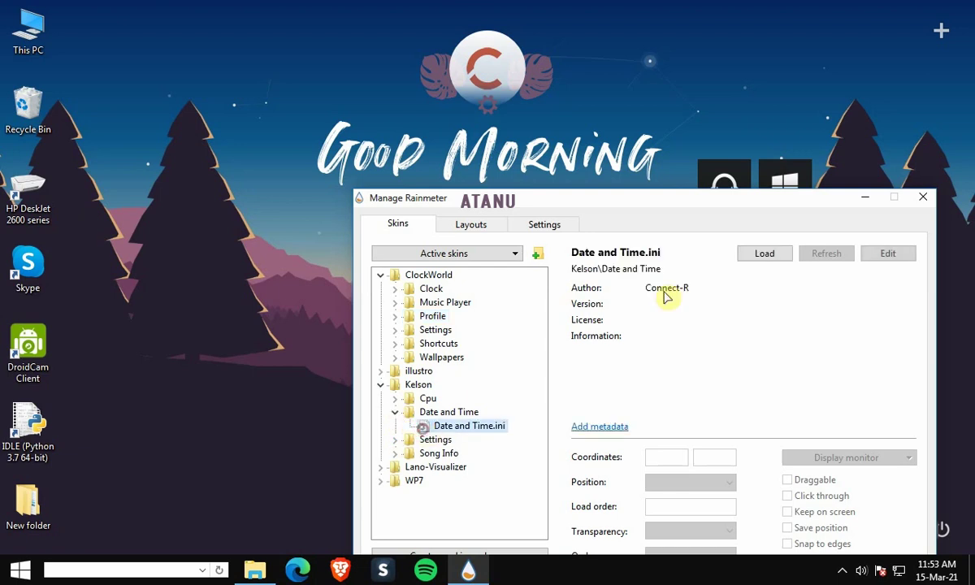
pyautogui.click(754, 260)
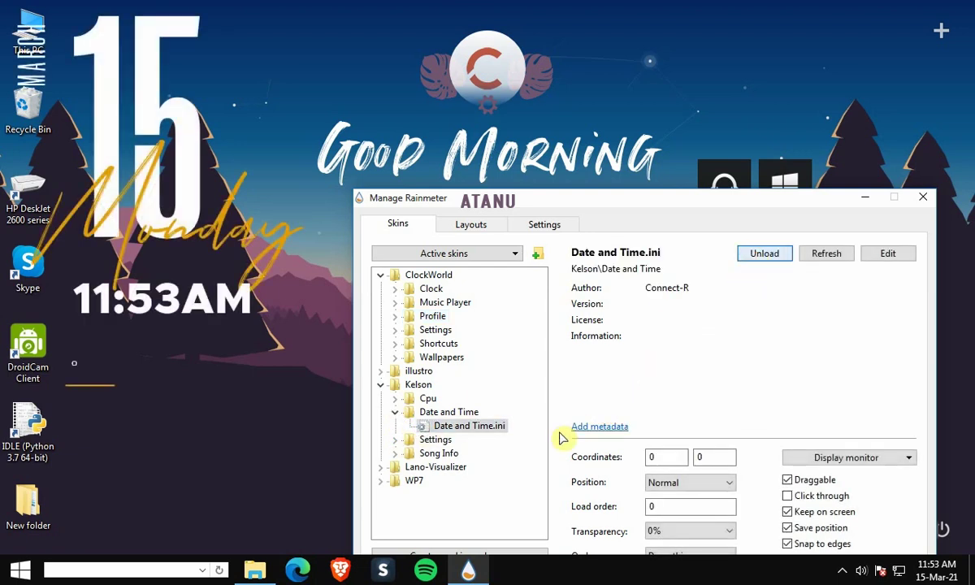
pyautogui.click(395, 413)
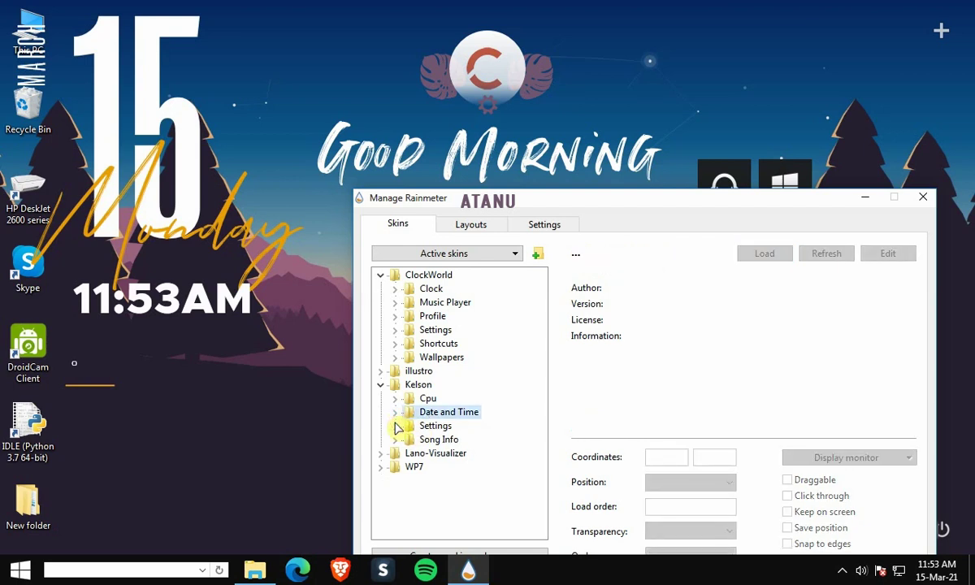
# - Load the visualizer.ini skin from Lano-Visualizer
pyautogui.click(380, 453)
pyautogui.click(412, 497)
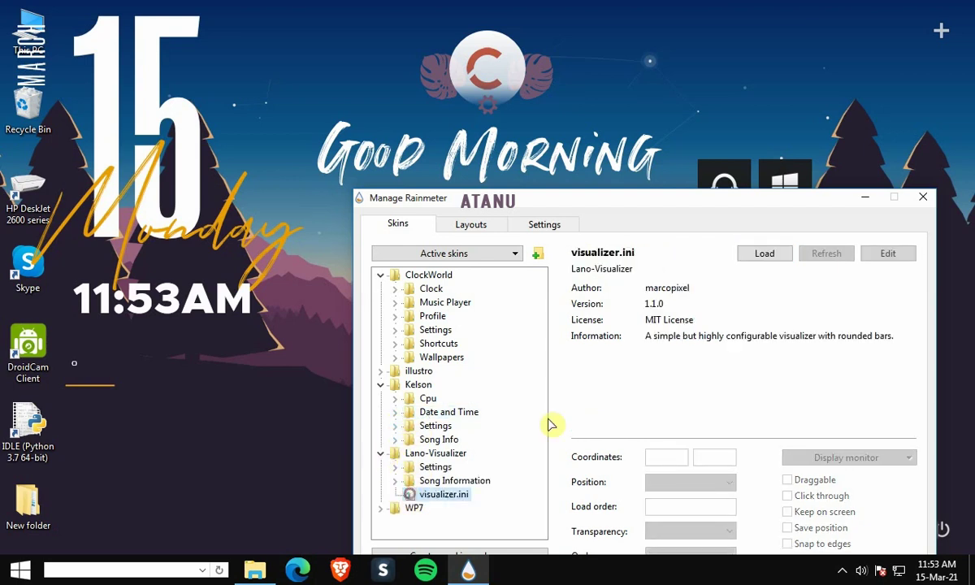
pyautogui.click(779, 256)
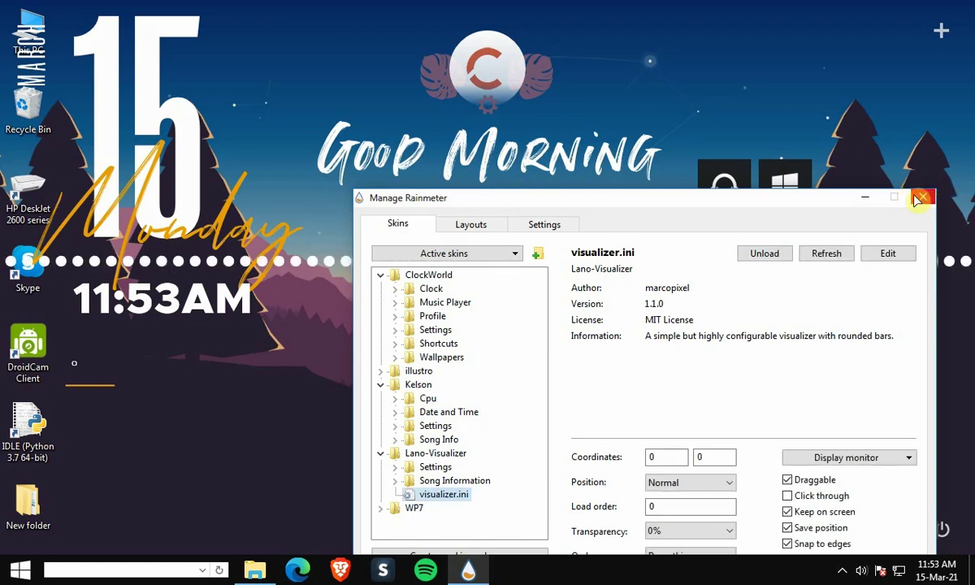
pyautogui.moveTo(843, 197); pyautogui.dragTo(841, 46)
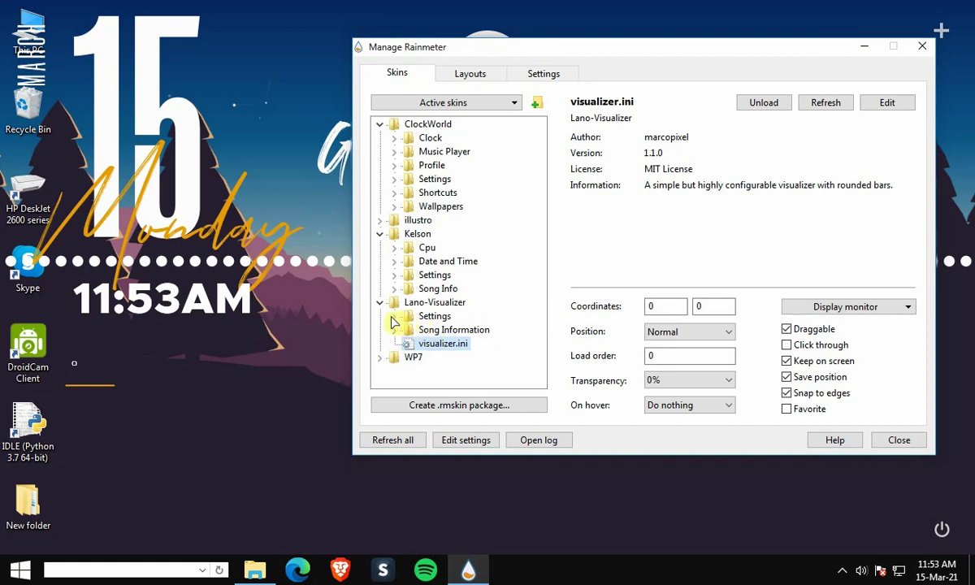
# - Load Lano-Visualizer's general.ini settings skin and set the visualizer scale to 0.96 and the visualizer height to 142 px
pyautogui.click(399, 319)
pyautogui.click(424, 334)
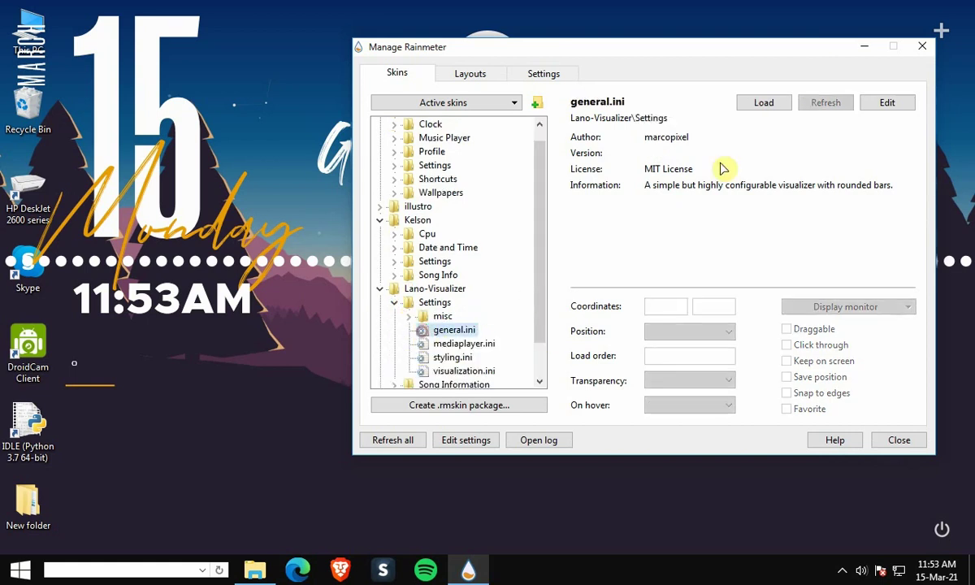
pyautogui.click(764, 103)
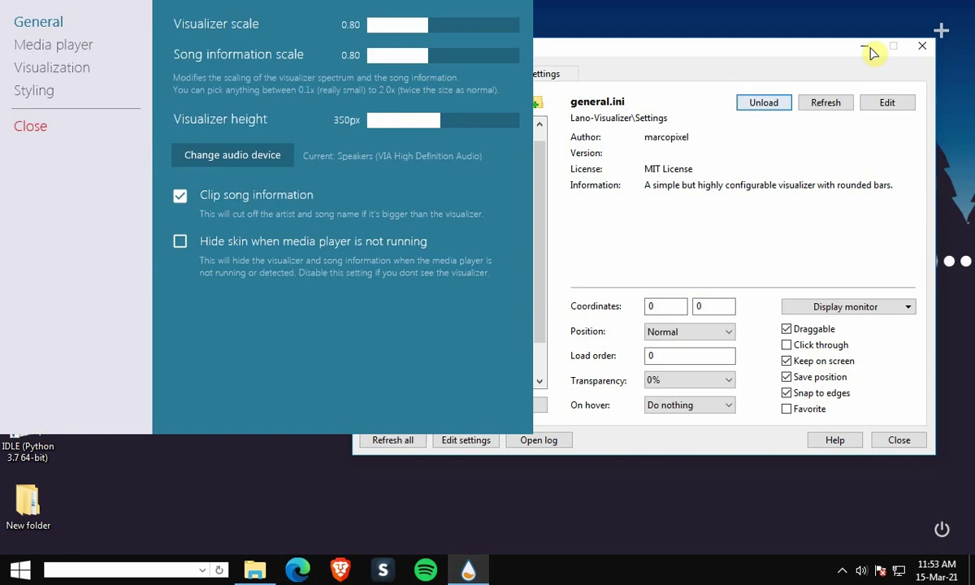
pyautogui.click(872, 48)
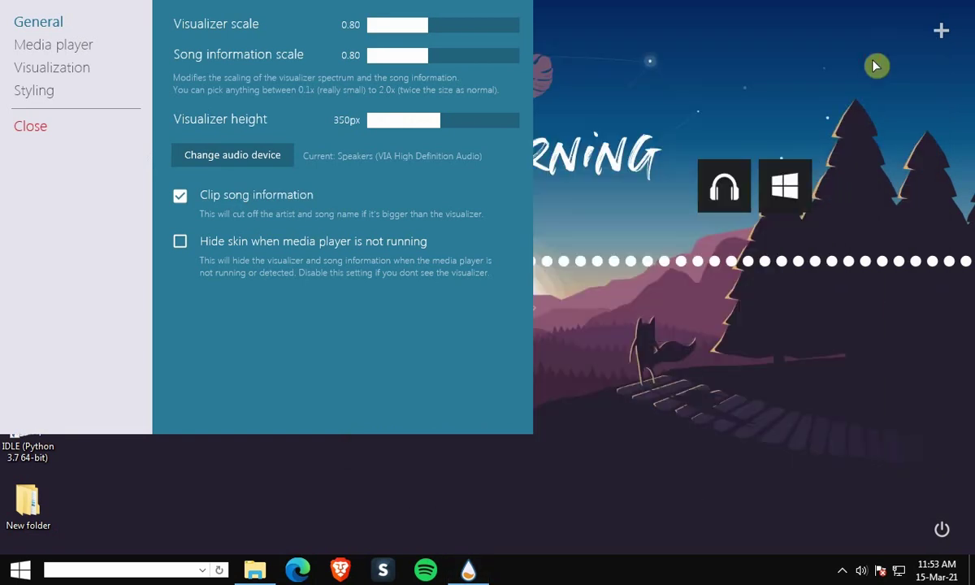
pyautogui.moveTo(428, 25)
pyautogui.mouseDown()
pyautogui.moveTo(450, 31)
pyautogui.moveTo(439, 33)
pyautogui.mouseUp()
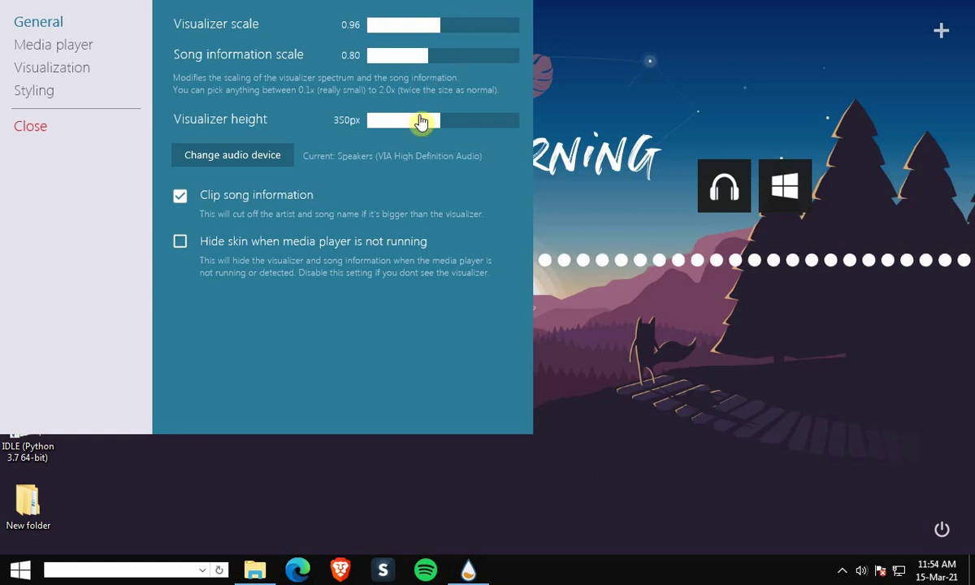
pyautogui.moveTo(409, 127)
pyautogui.mouseDown()
pyautogui.moveTo(388, 127)
pyautogui.moveTo(402, 126)
pyautogui.mouseUp()
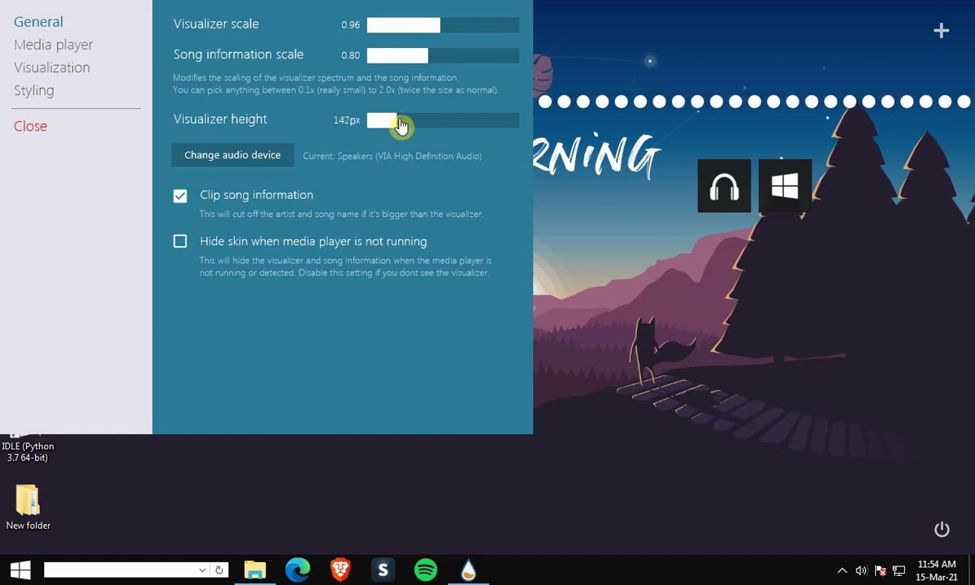
# - Set the visualizer's smoothing level to 6, bar width to 3 px and bar gap to 8 px, increase the bar count, and close its settings
pyautogui.click(53, 69)
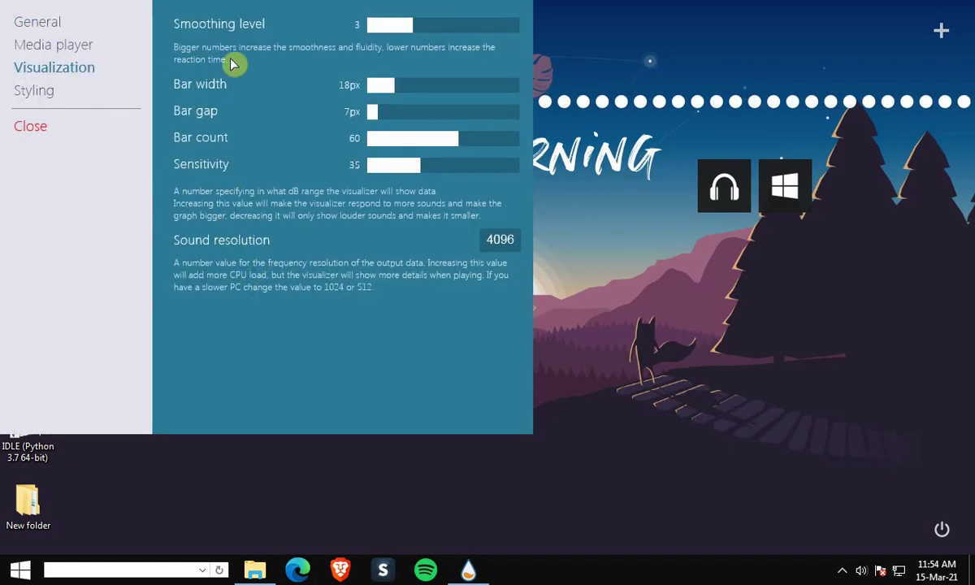
pyautogui.click(438, 30)
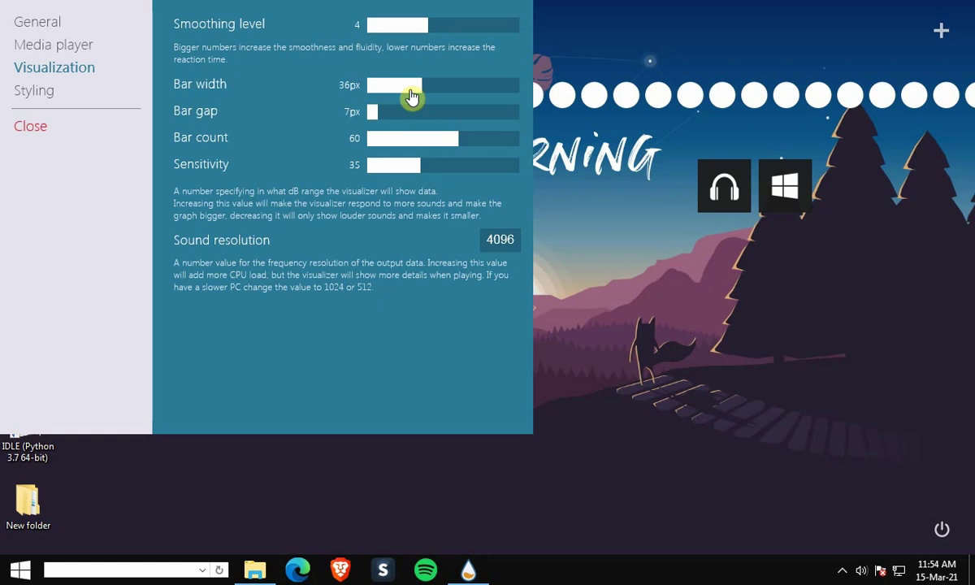
pyautogui.moveTo(389, 97); pyautogui.dragTo(370, 96)
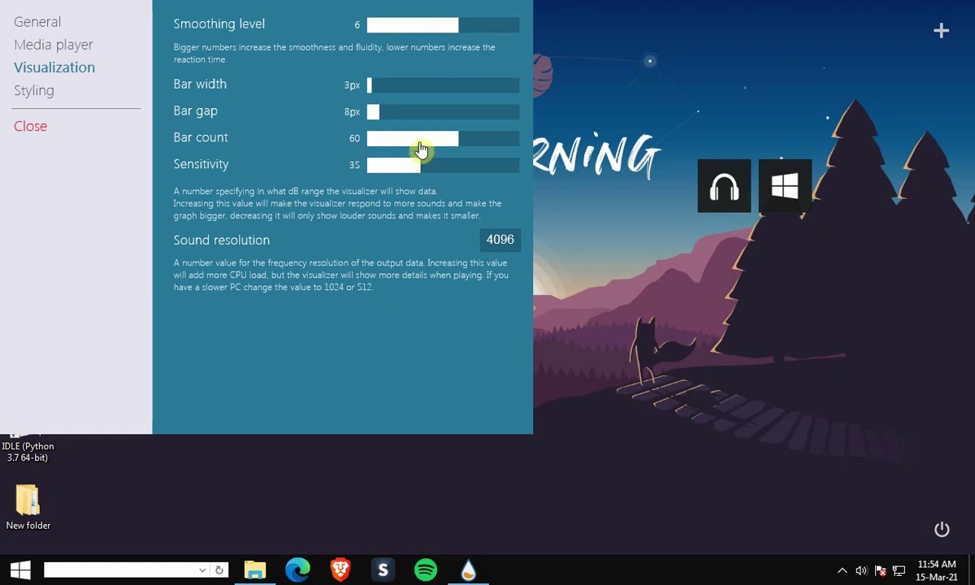
pyautogui.click(483, 146)
pyautogui.click(21, 130)
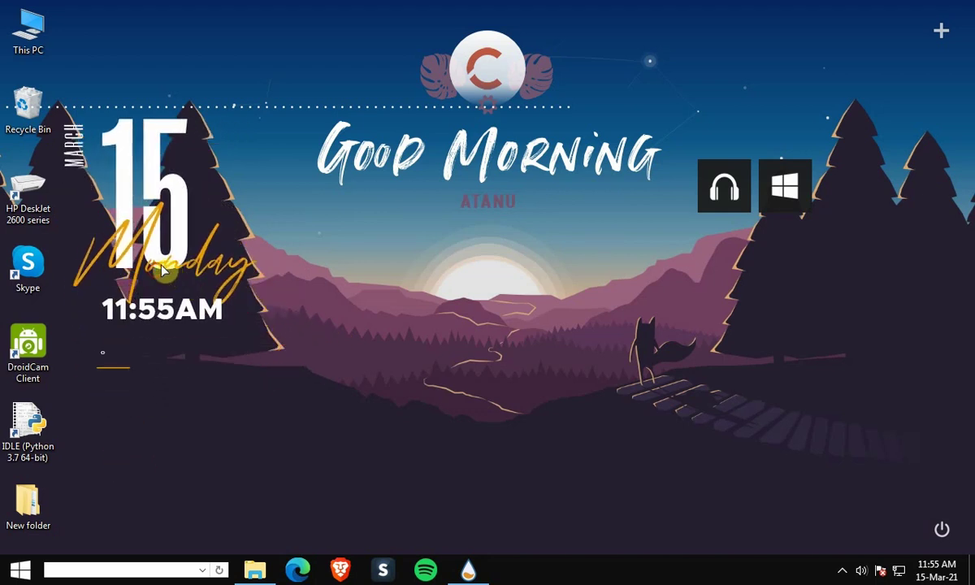
# - Hide the desktop icons and move the date and time skin lower along the desktop's left side
pyautogui.rightClick(415, 267)
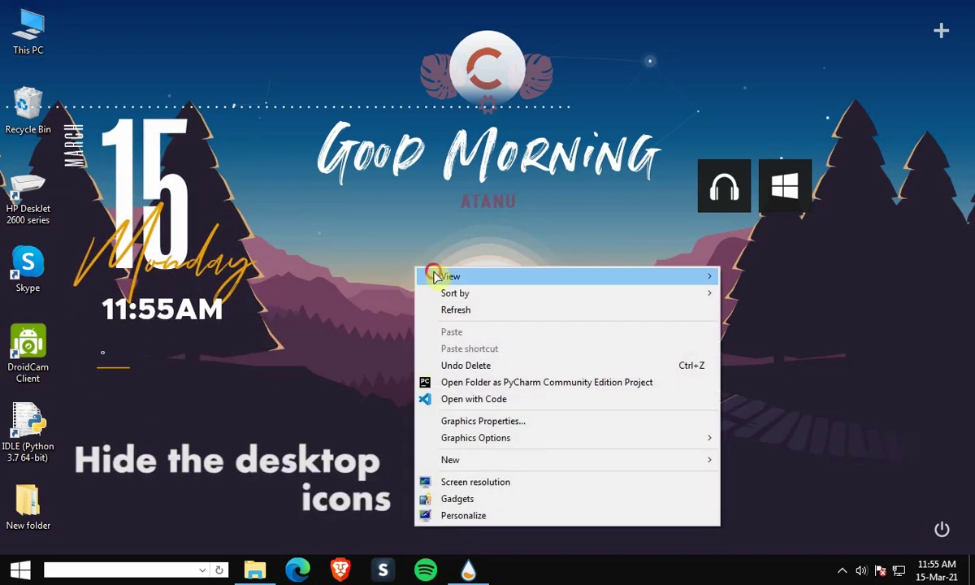
pyautogui.moveTo(434, 276)
pyautogui.click(731, 371)
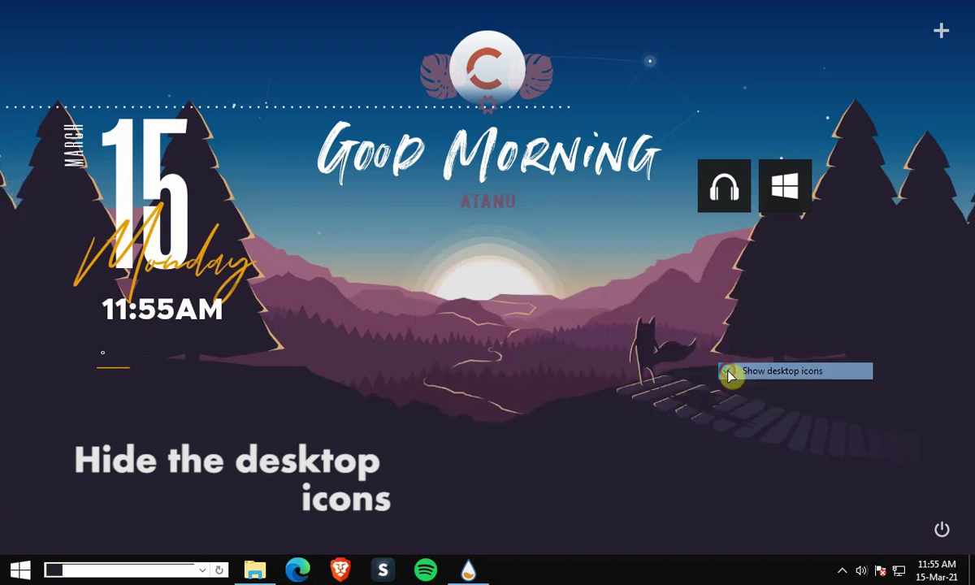
pyautogui.moveTo(159, 279); pyautogui.dragTo(141, 417)
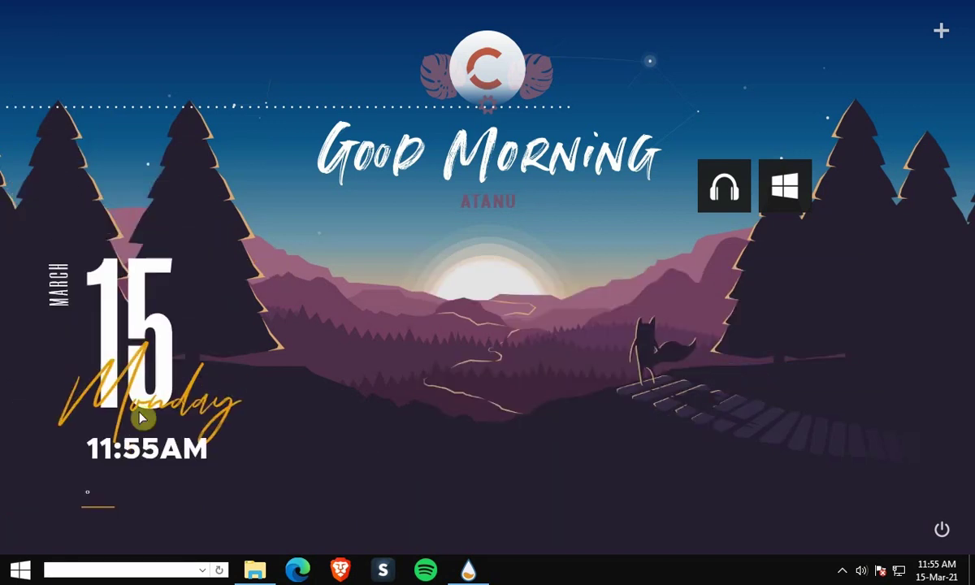
# - Set the Windows taskbar to auto-hide
pyautogui.rightClick(633, 566)
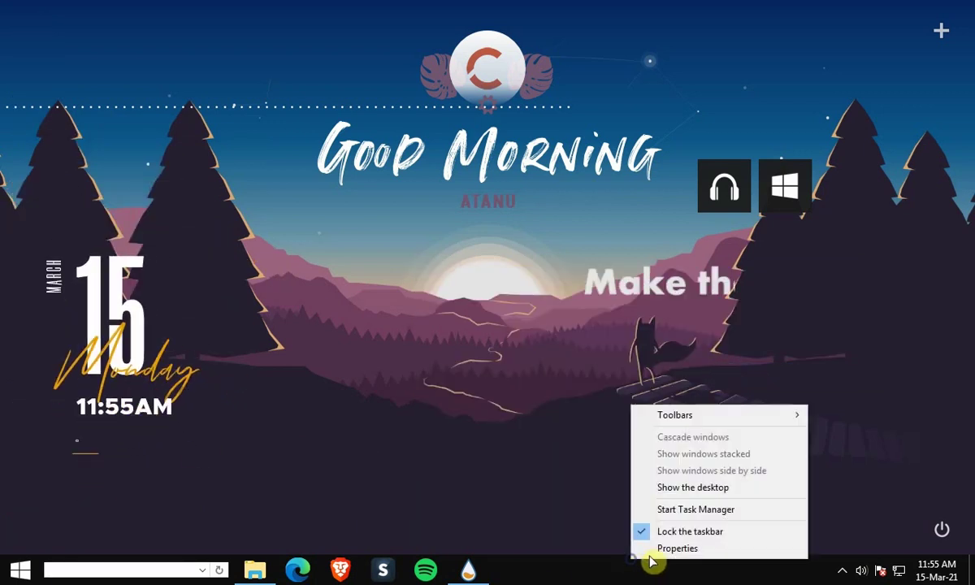
pyautogui.click(654, 548)
pyautogui.click(63, 296)
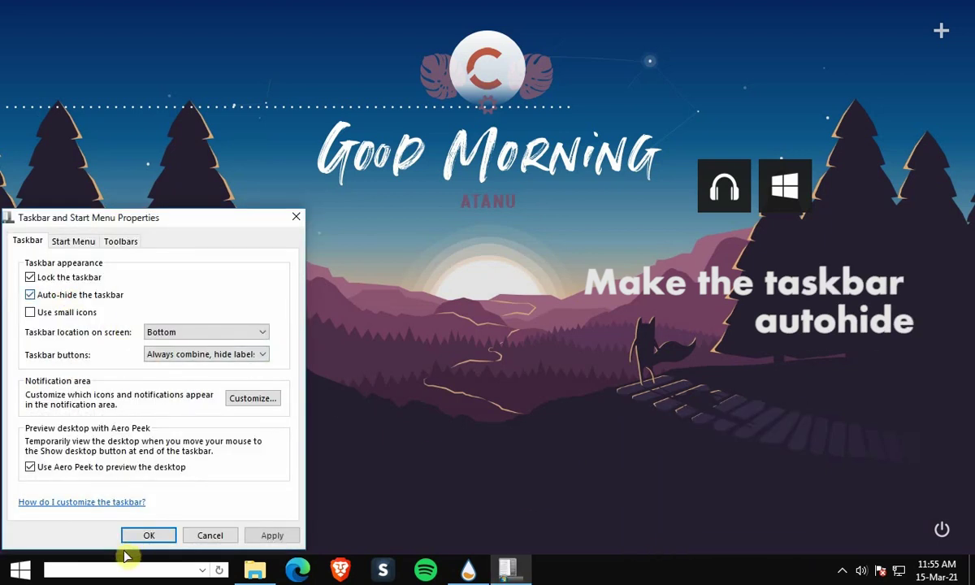
pyautogui.click(148, 536)
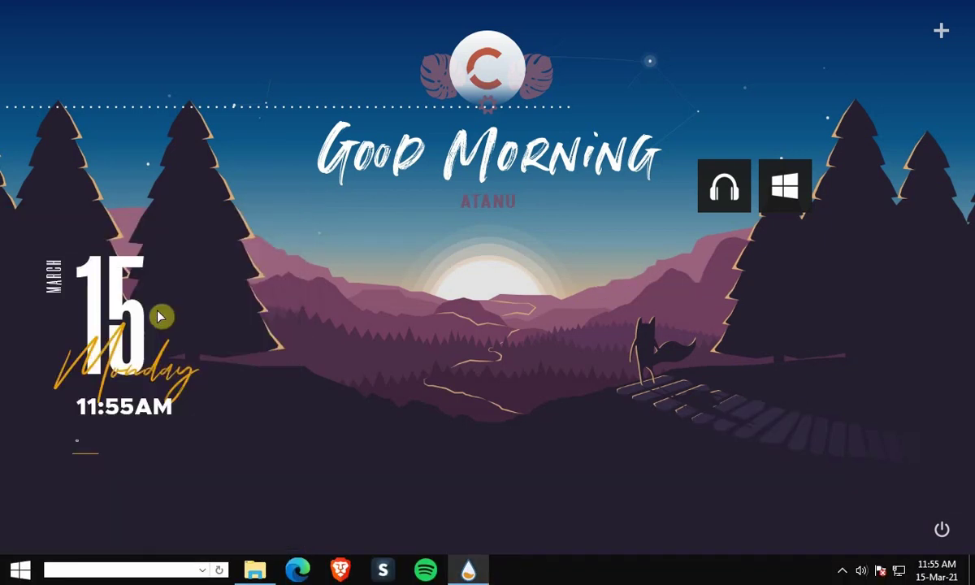
# - Adjust the scale of the date and time skin, leaving it slightly smaller over the trees on the desktop's left side
pyautogui.scroll(-4, 134, 363)
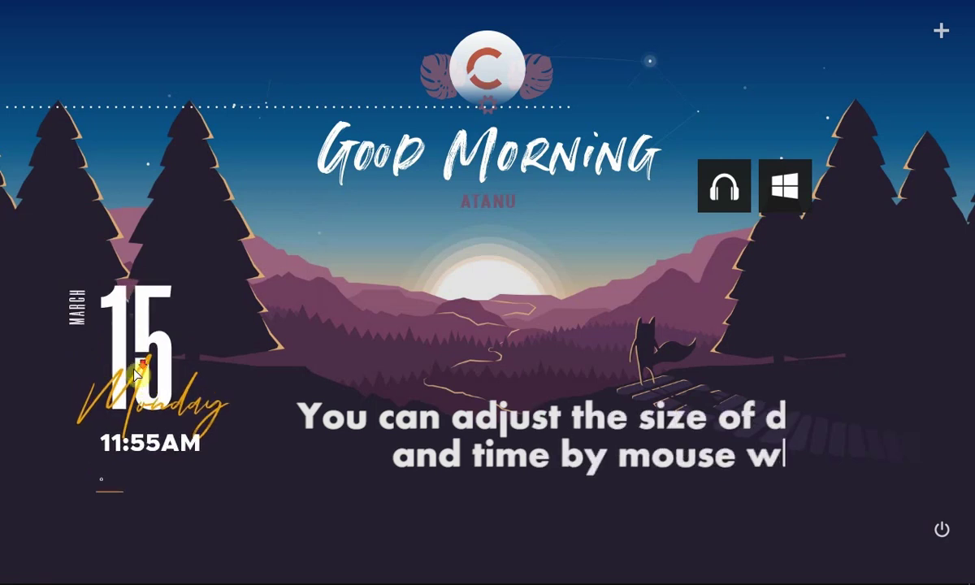
pyautogui.scroll(2, 138, 376)
pyautogui.scroll(-4, 138, 376)
pyautogui.scroll(2, 141, 378)
pyautogui.scroll(2, 141, 378)
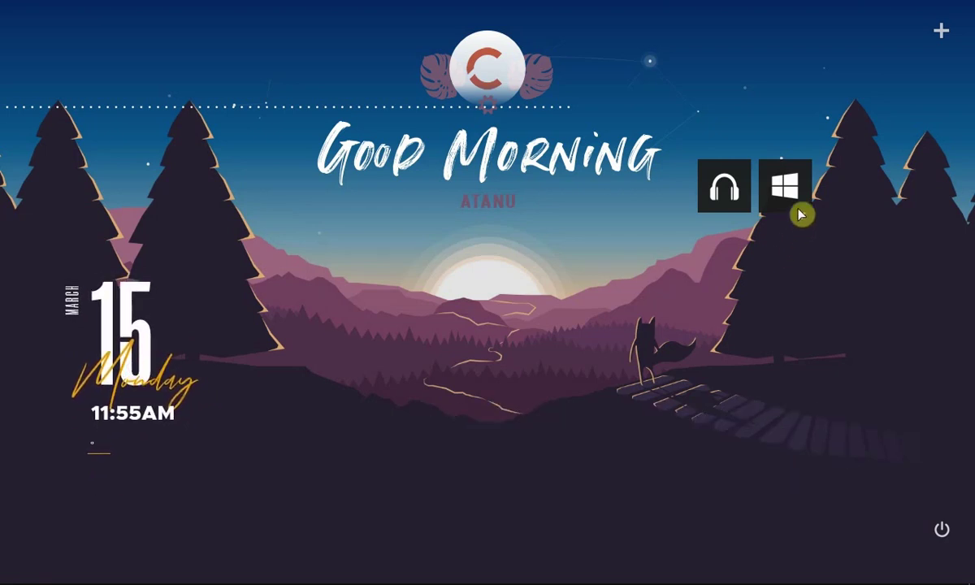
# - Move the visualizer to the bottom edge of the desktop and shift the date and time skin slightly lower
pyautogui.moveTo(401, 108); pyautogui.dragTo(746, 582)
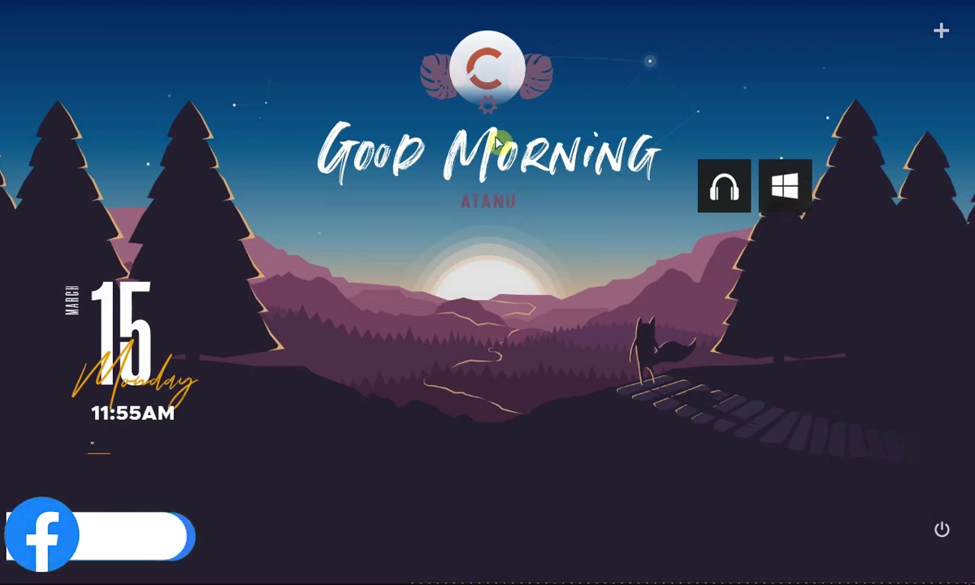
pyautogui.moveTo(139, 378); pyautogui.dragTo(165, 403)
# - Move the headphones tile below its old spot near the trees and the Windows tile to the lower middle of the desktop
pyautogui.moveTo(725, 186); pyautogui.dragTo(790, 226)
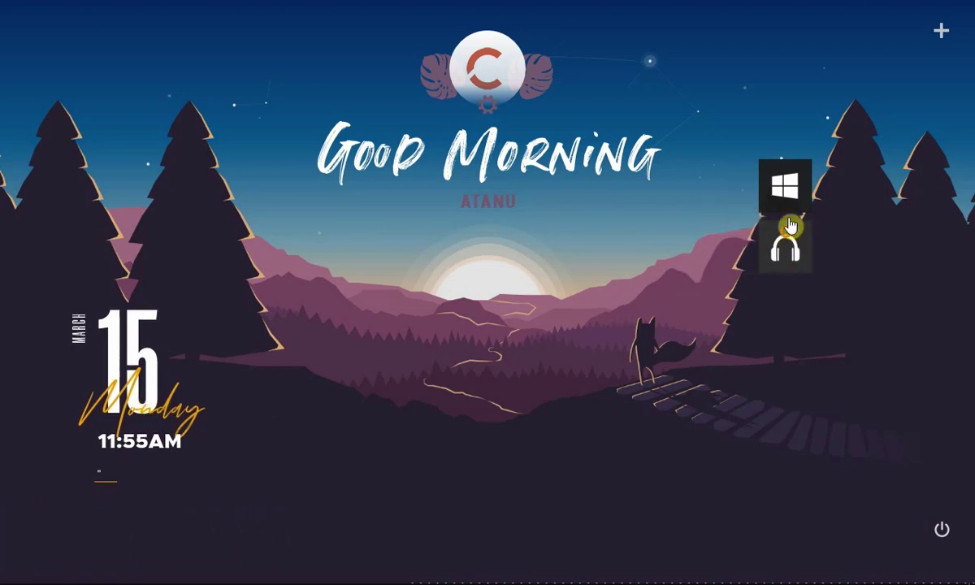
pyautogui.moveTo(533, 191)
pyautogui.mouseDown()
pyautogui.moveTo(533, 307)
pyautogui.moveTo(533, 191)
pyautogui.mouseUp()
pyautogui.moveTo(788, 208); pyautogui.dragTo(422, 438)
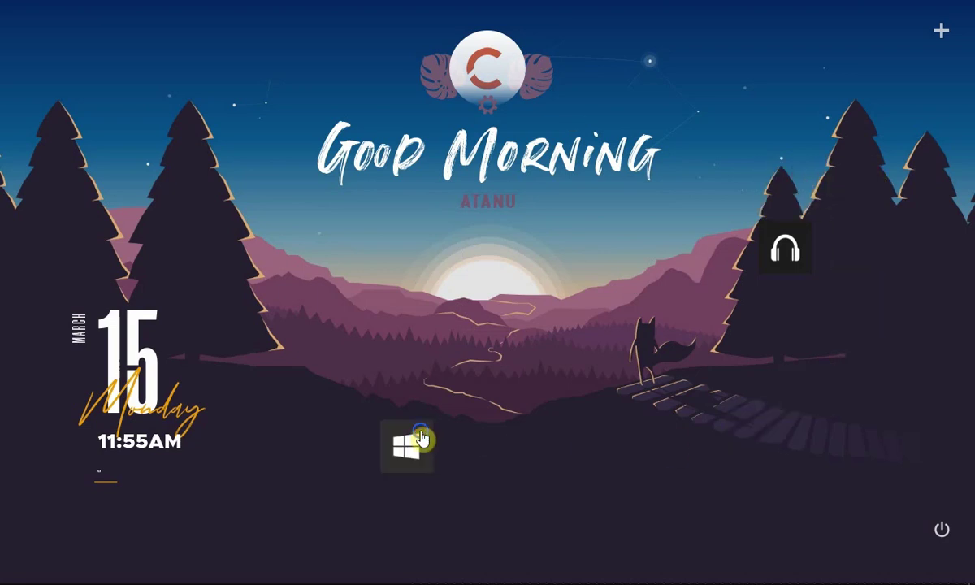
pyautogui.rightClick(422, 439)
pyautogui.click(458, 474)
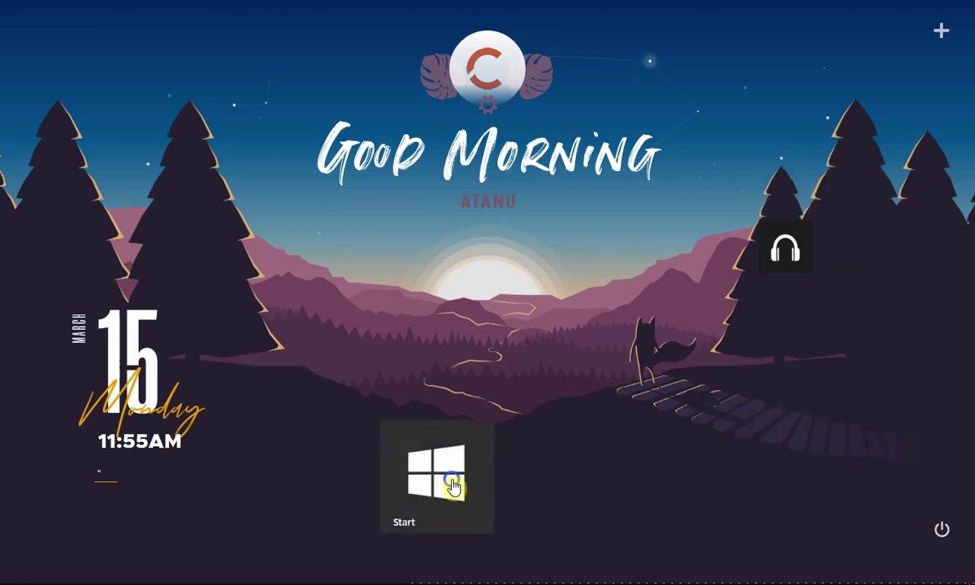
pyautogui.rightClick(454, 486)
pyautogui.click(496, 390)
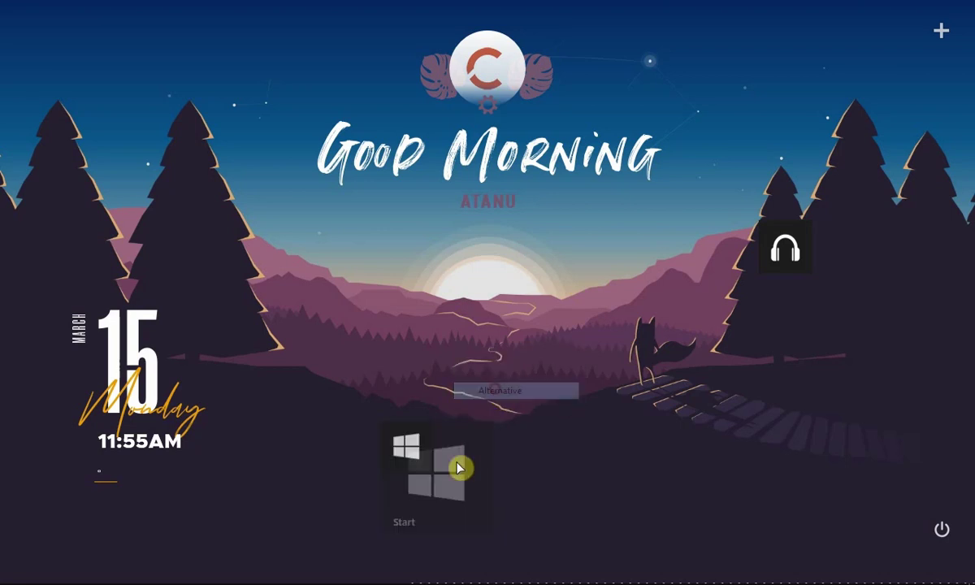
pyautogui.rightClick(411, 468)
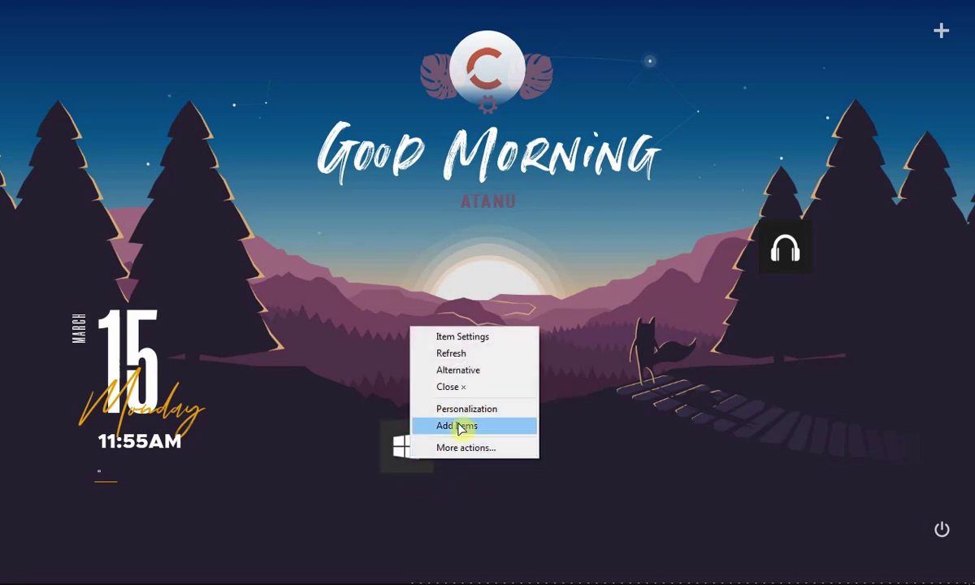
pyautogui.click(459, 426)
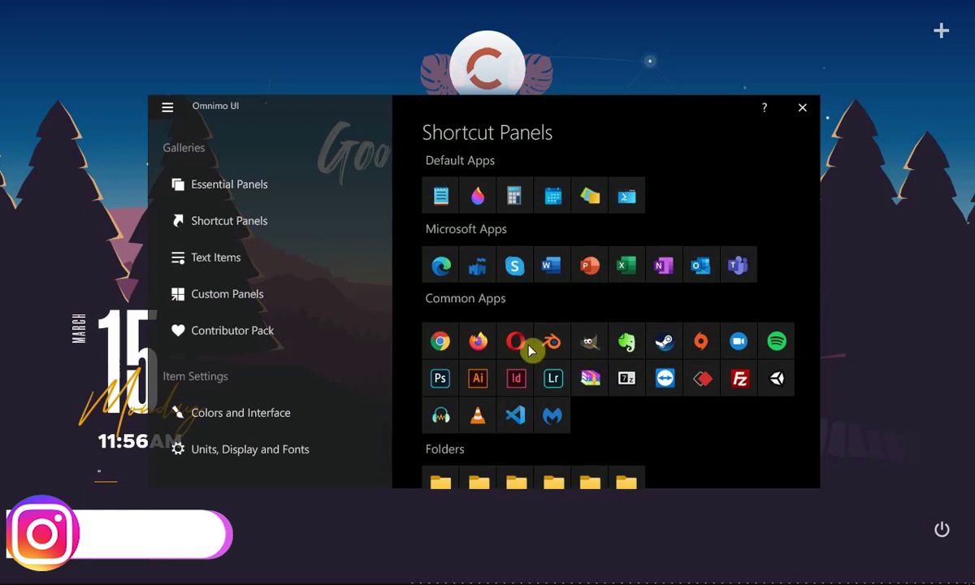
pyautogui.click(805, 112)
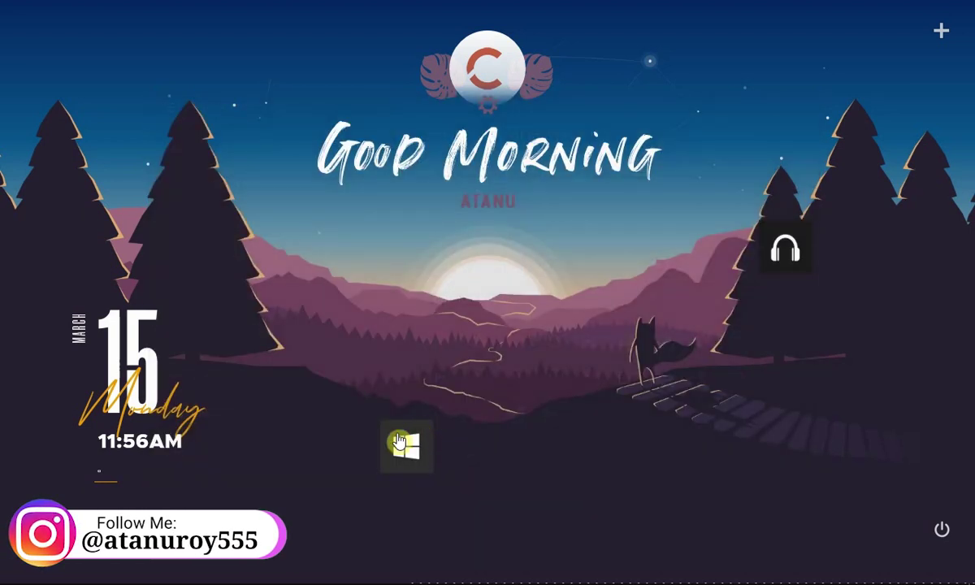
# - Shrink the Windows tile through its item settings and place it directly beneath the clock's time
pyautogui.rightClick(398, 440)
pyautogui.click(426, 443)
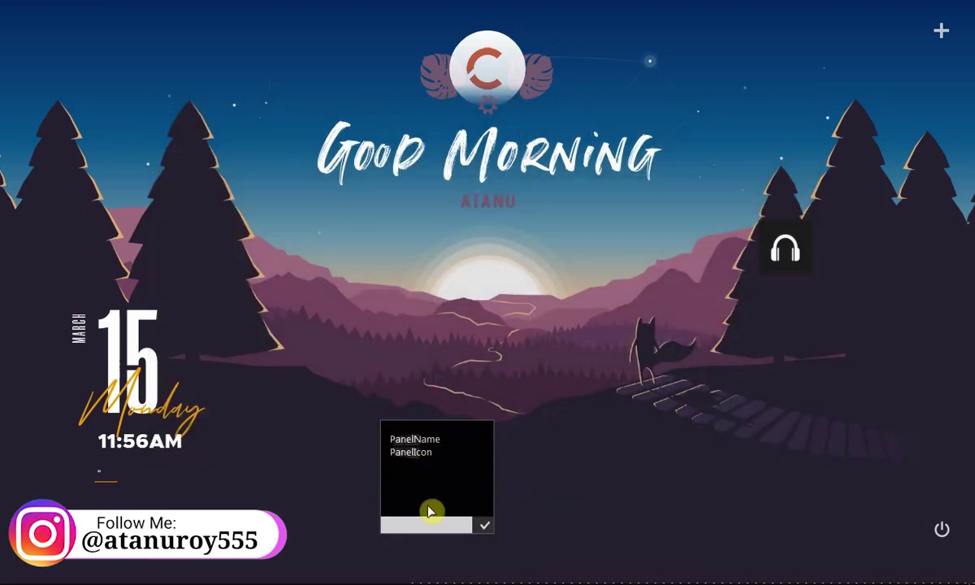
pyautogui.click(398, 520)
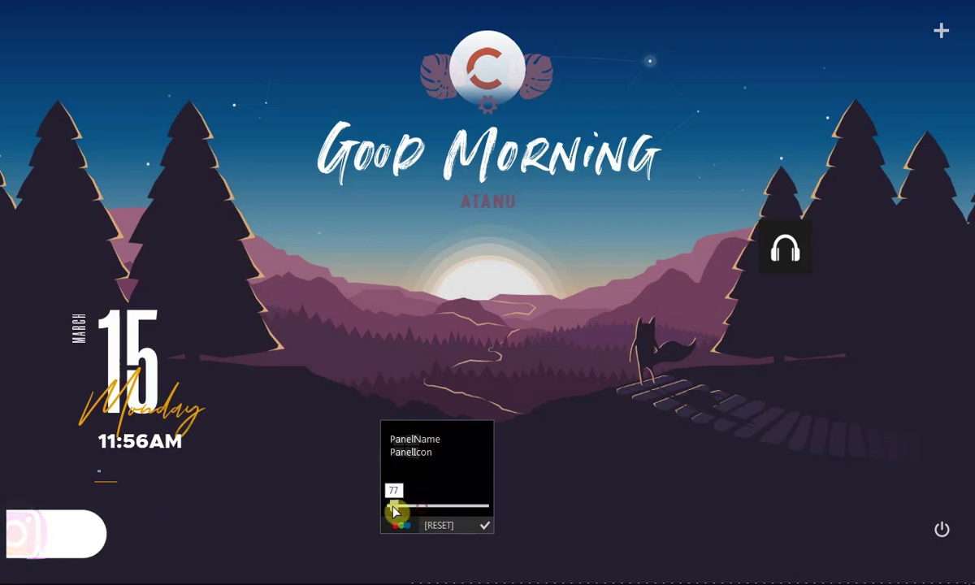
pyautogui.click(487, 526)
pyautogui.moveTo(398, 444); pyautogui.dragTo(118, 474)
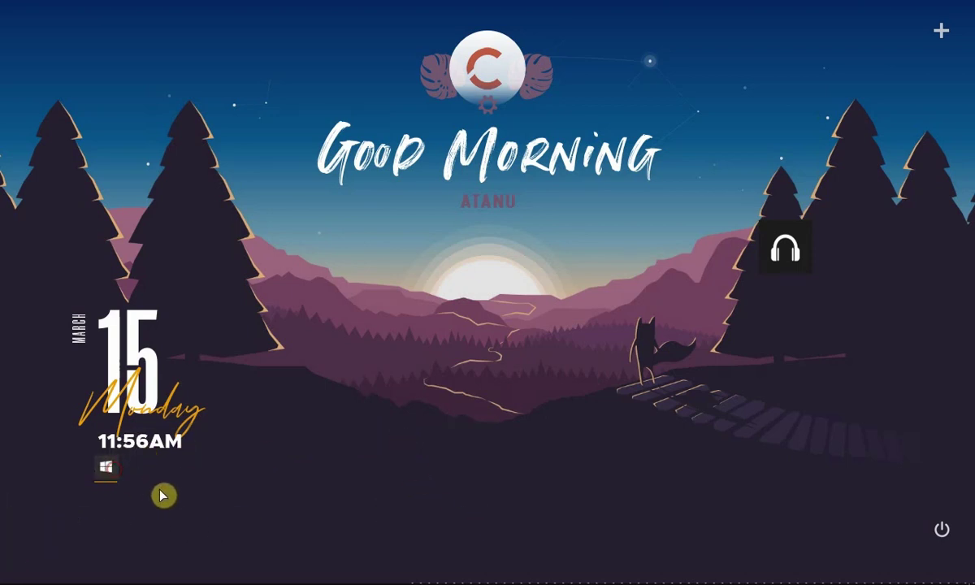
pyautogui.click(111, 480)
pyautogui.click(629, 376)
# - Change the headphones tile to the alternative with the Sound volume bar and move it slightly higher over the trees
pyautogui.rightClick(784, 256)
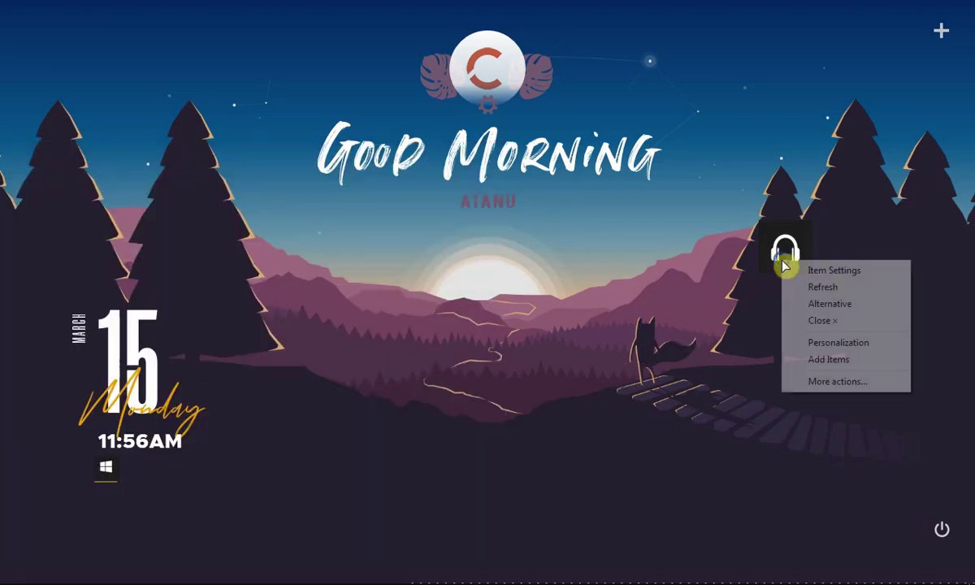
pyautogui.click(791, 304)
pyautogui.rightClick(814, 307)
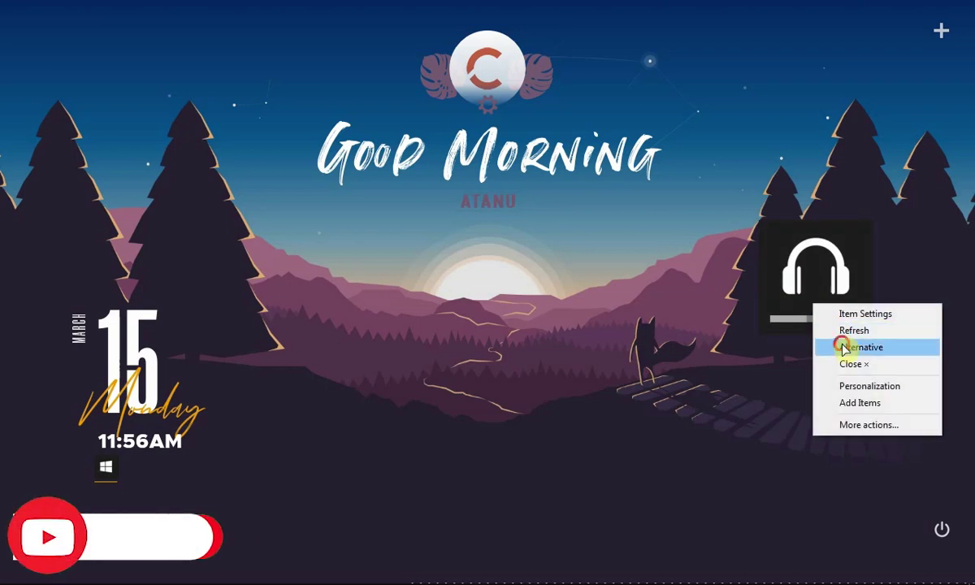
pyautogui.click(842, 342)
pyautogui.moveTo(824, 266); pyautogui.dragTo(848, 208)
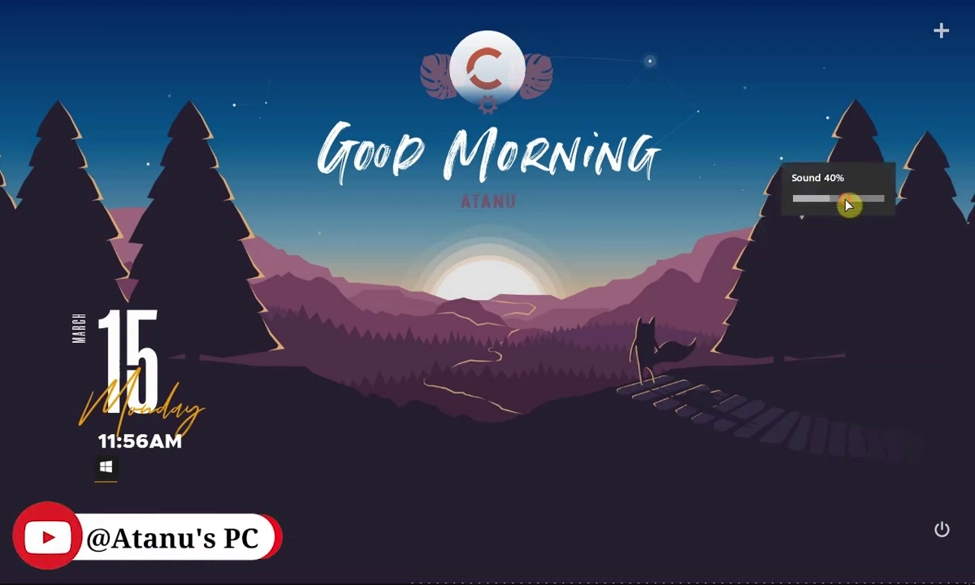
# - Add Photoshop, Illustrator, InDesign and Lightroom shortcut panels from the Omnimo gallery's common apps
pyautogui.click(940, 37)
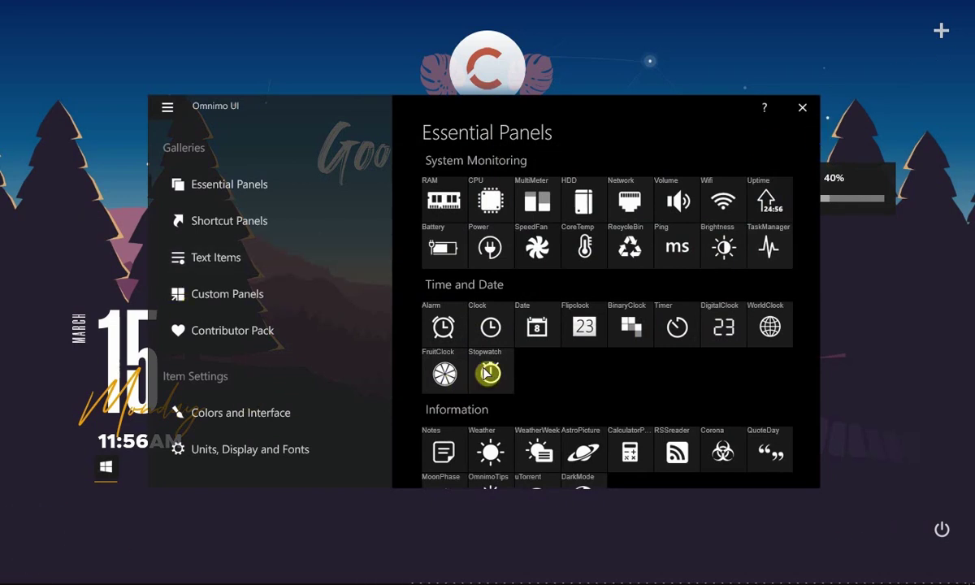
pyautogui.scroll(-4, 486, 374)
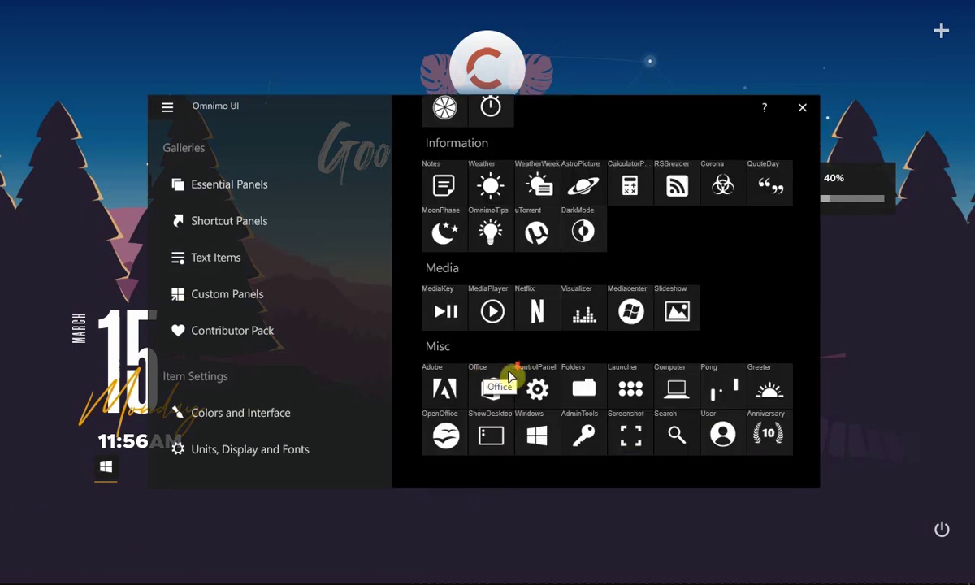
pyautogui.scroll(-1, 508, 376)
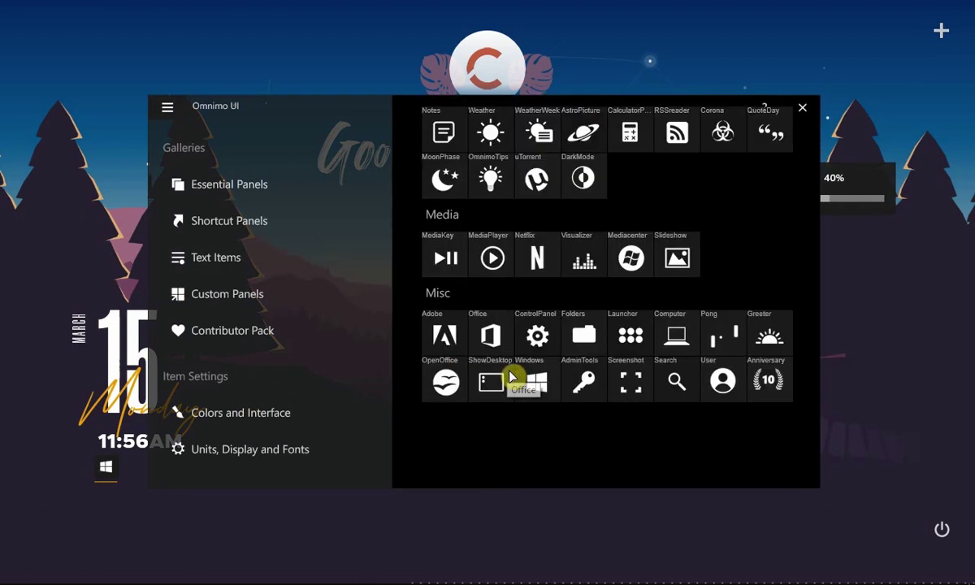
pyautogui.click(224, 193)
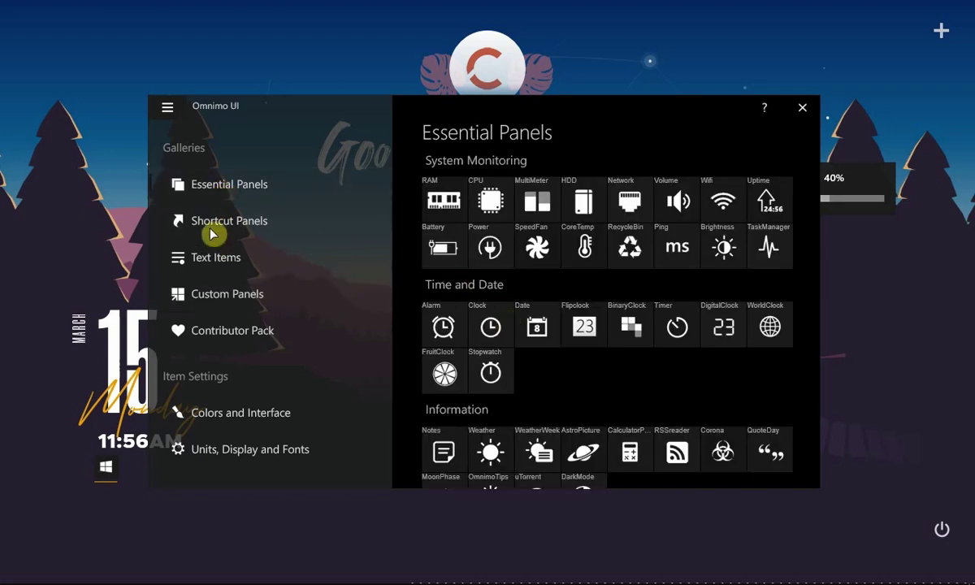
pyautogui.click(211, 221)
pyautogui.scroll(-1, 601, 277)
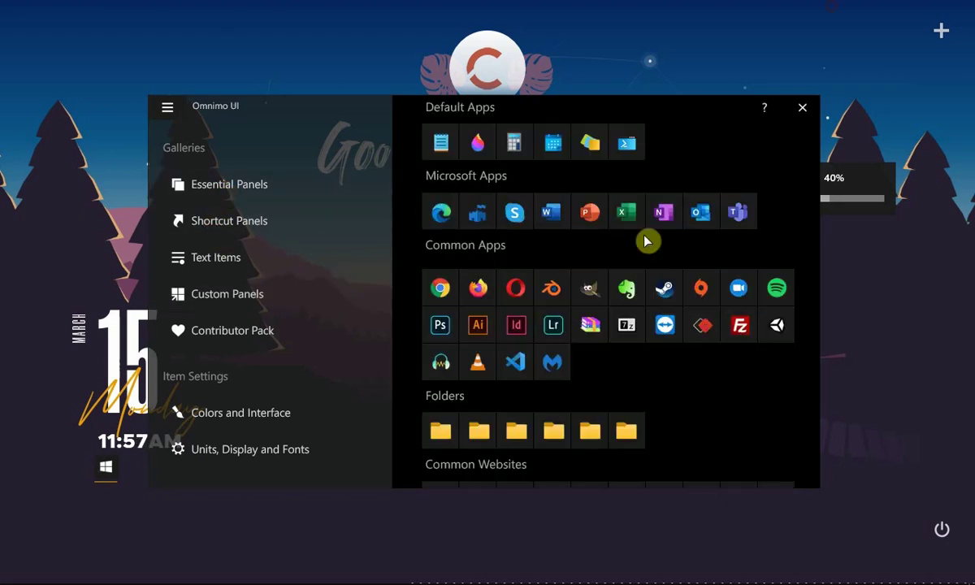
pyautogui.click(441, 328)
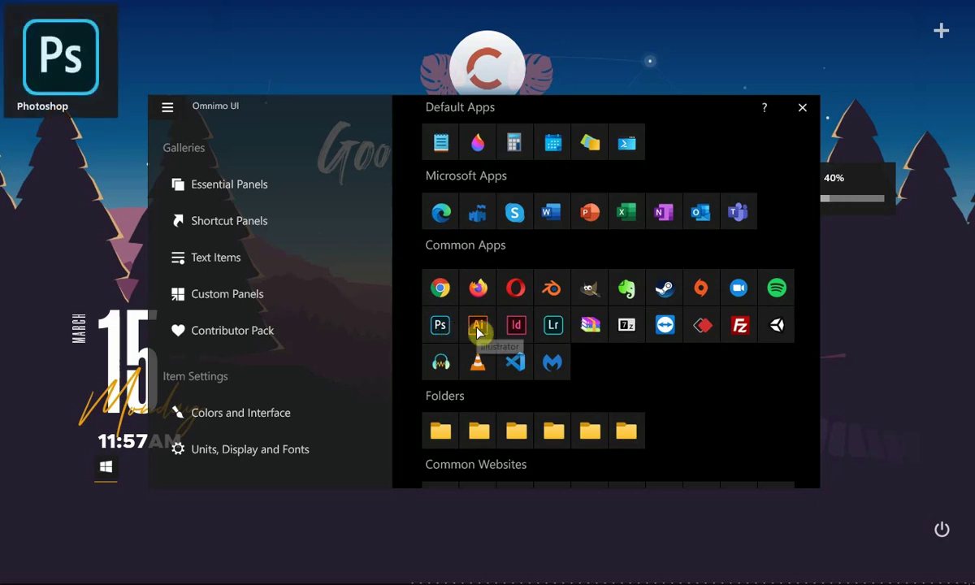
pyautogui.click(477, 329)
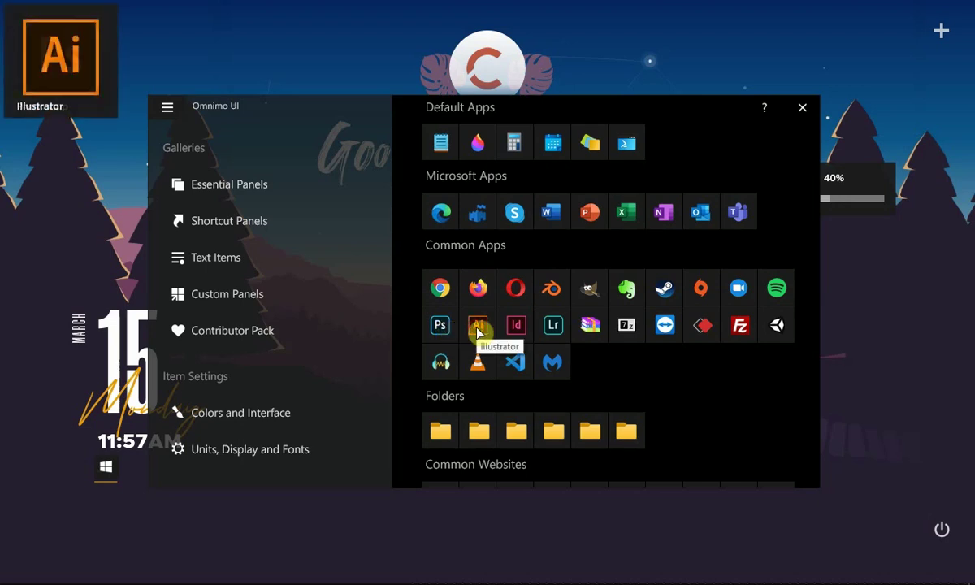
pyautogui.click(524, 331)
pyautogui.click(546, 331)
# - Add Word, PowerPoint, Excel and OneNote shortcut panels from the Microsoft apps and close the gallery
pyautogui.scroll(1, 609, 277)
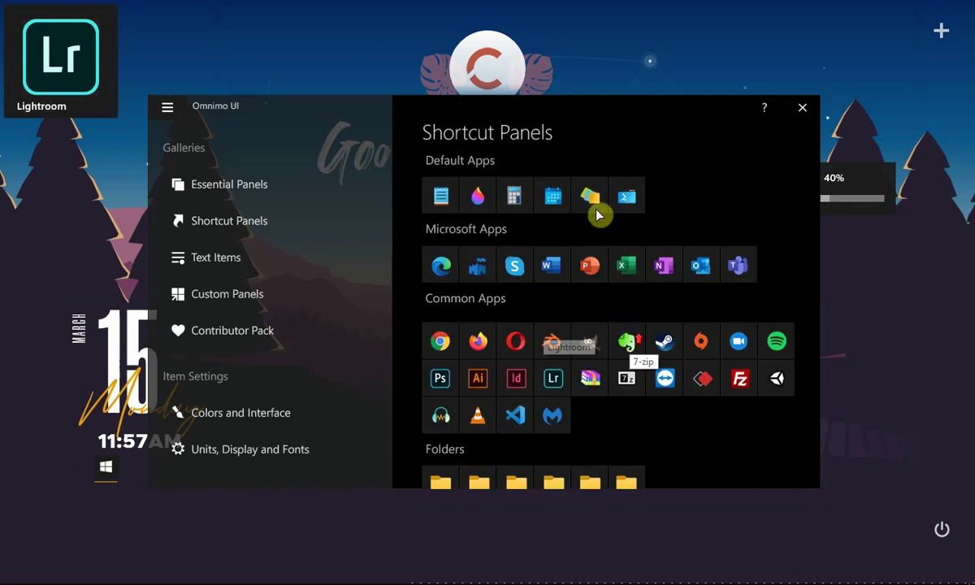
pyautogui.click(550, 267)
pyautogui.click(591, 267)
pyautogui.click(625, 268)
pyautogui.click(662, 268)
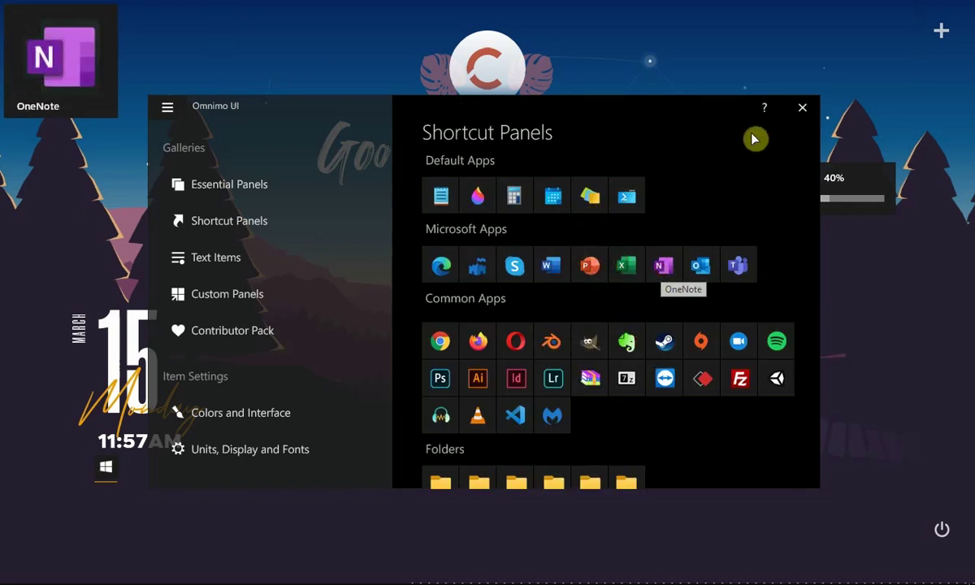
pyautogui.click(801, 107)
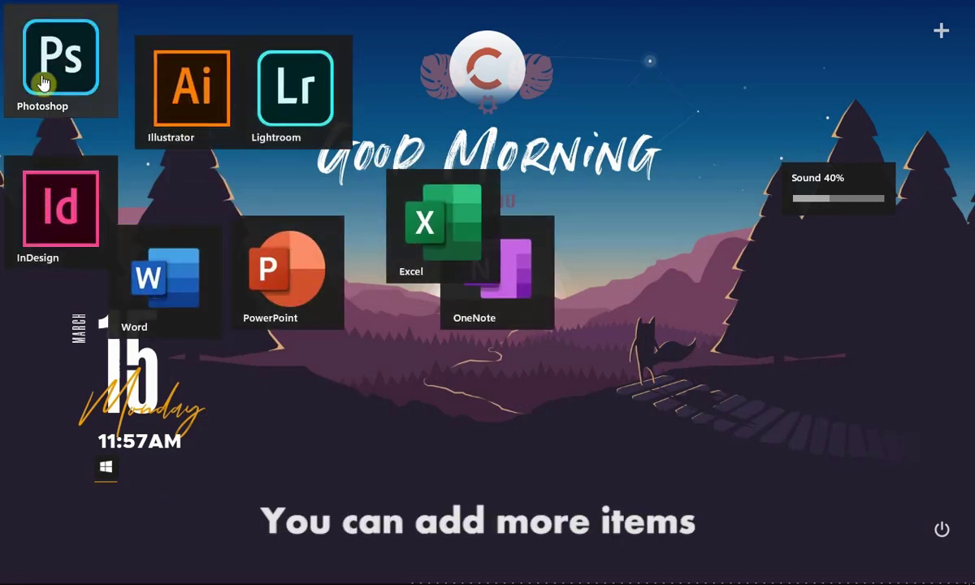
# - Switch the Photoshop, Illustrator, Lightroom and InDesign panels to their small alternative without labels
pyautogui.rightClick(39, 79)
pyautogui.click(47, 124)
pyautogui.rightClick(24, 36)
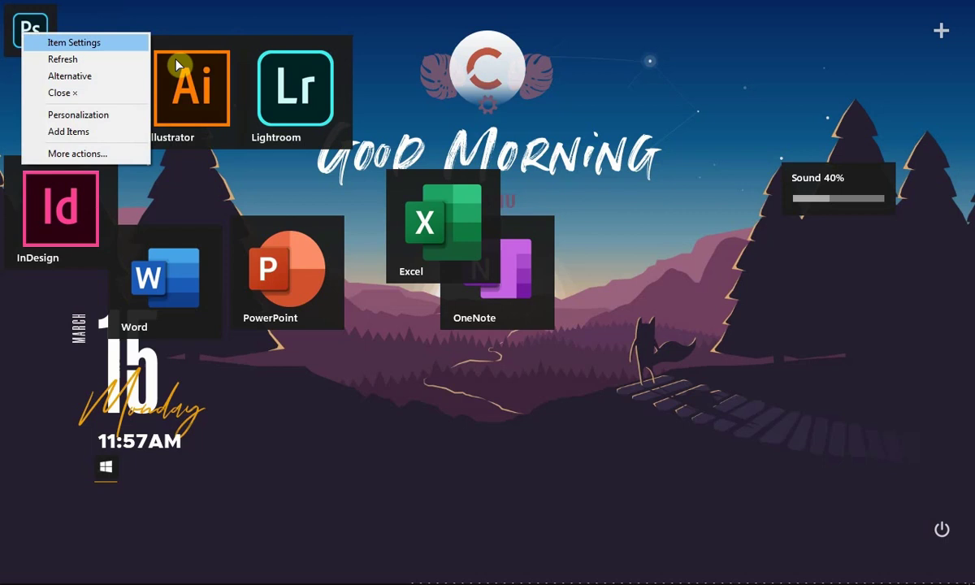
pyautogui.rightClick(179, 63)
pyautogui.click(219, 97)
pyautogui.rightClick(283, 96)
pyautogui.click(328, 134)
pyautogui.rightClick(18, 185)
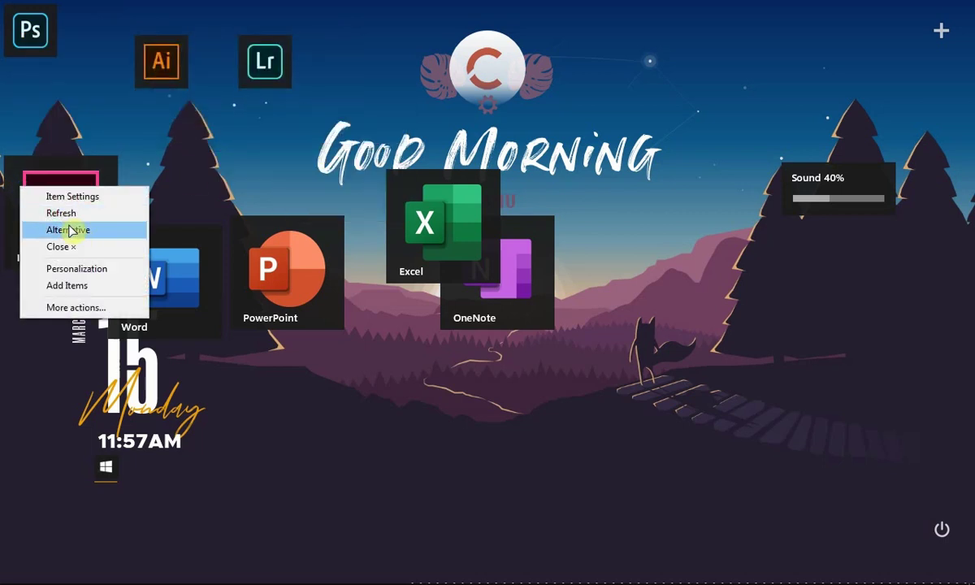
pyautogui.click(74, 226)
# - Switch the Word, PowerPoint, Excel and OneNote panels to their small alternative without labels
pyautogui.rightClick(147, 247)
pyautogui.click(218, 290)
pyautogui.rightClick(255, 272)
pyautogui.click(303, 313)
pyautogui.rightClick(421, 255)
pyautogui.click(455, 301)
pyautogui.rightClick(497, 285)
pyautogui.click(521, 329)
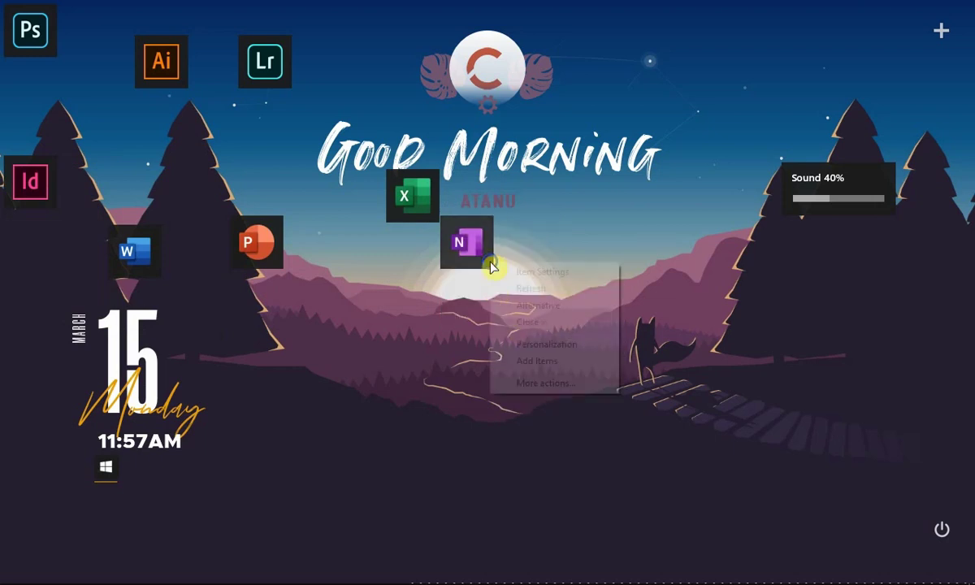
pyautogui.click(487, 264)
pyautogui.click(547, 321)
# - Reduce the OneNote, Excel and PowerPoint panels to the smallest scale in their item settings
pyautogui.rightClick(451, 226)
pyautogui.click(468, 217)
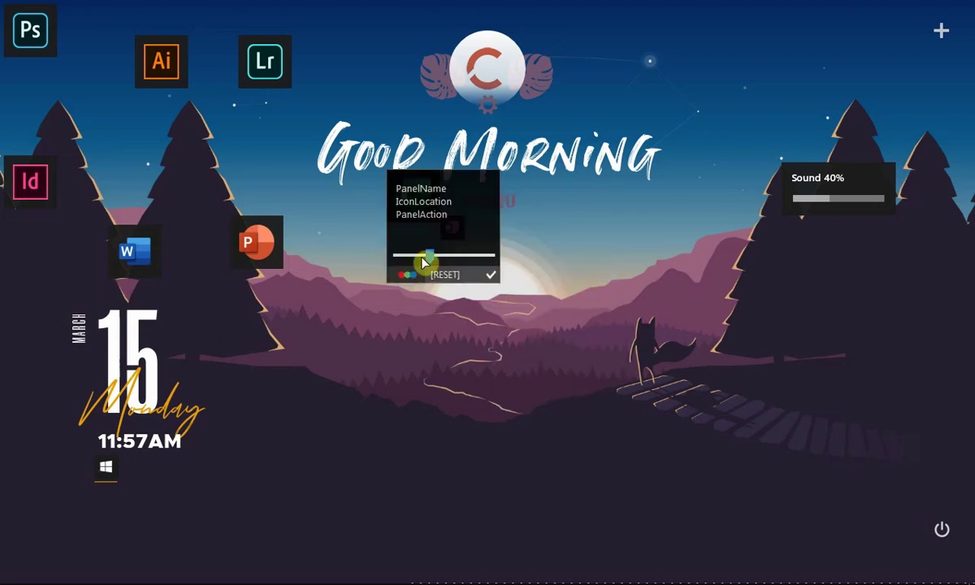
pyautogui.click(491, 281)
pyautogui.rightClick(286, 257)
pyautogui.click(325, 263)
pyautogui.moveTo(297, 305); pyautogui.dragTo(233, 304)
pyautogui.click(334, 321)
# - Reduce the Word and InDesign panels to the smallest scale in their item settings
pyautogui.rightClick(128, 261)
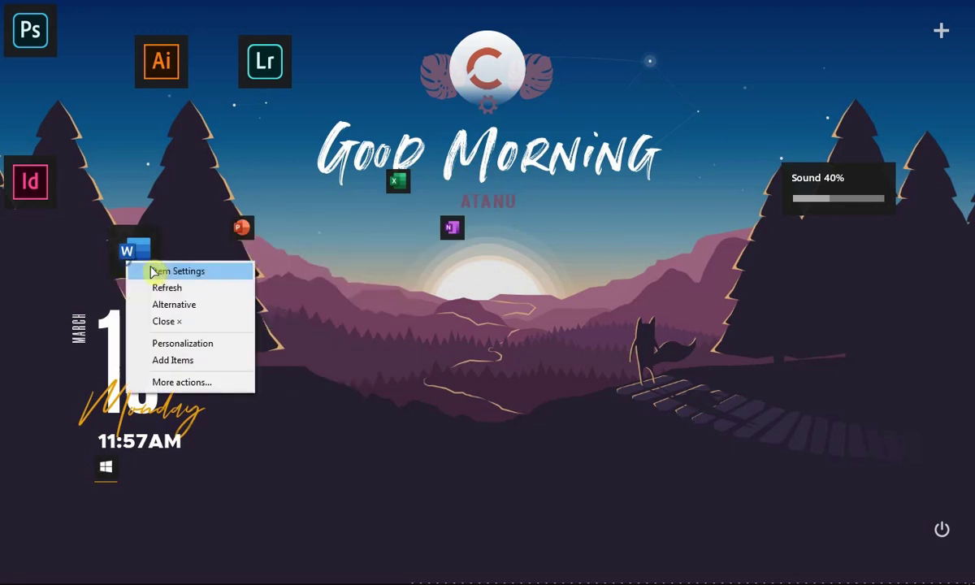
pyautogui.click(151, 272)
pyautogui.moveTo(155, 312); pyautogui.dragTo(119, 312)
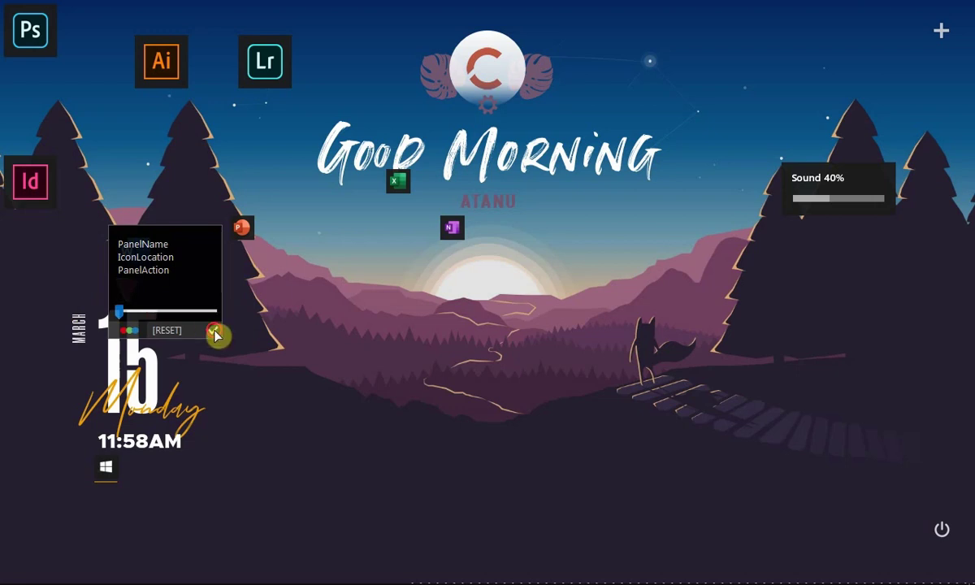
pyautogui.click(216, 334)
pyautogui.rightClick(32, 184)
pyautogui.click(59, 195)
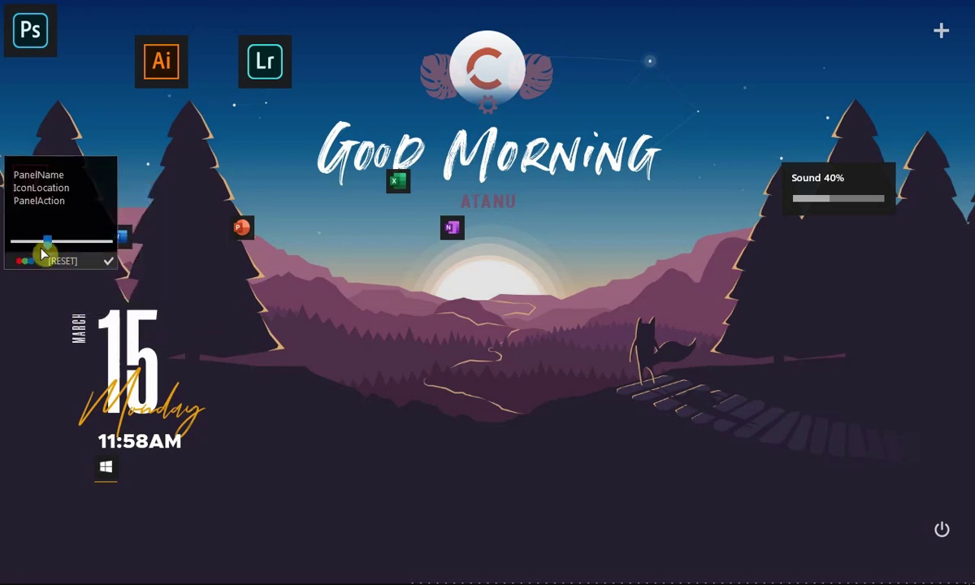
pyautogui.click(112, 258)
# - Reduce the Illustrator and Photoshop panels to the smallest scale, moving Photoshop out of the desktop corner to above the Word panel
pyautogui.rightClick(158, 76)
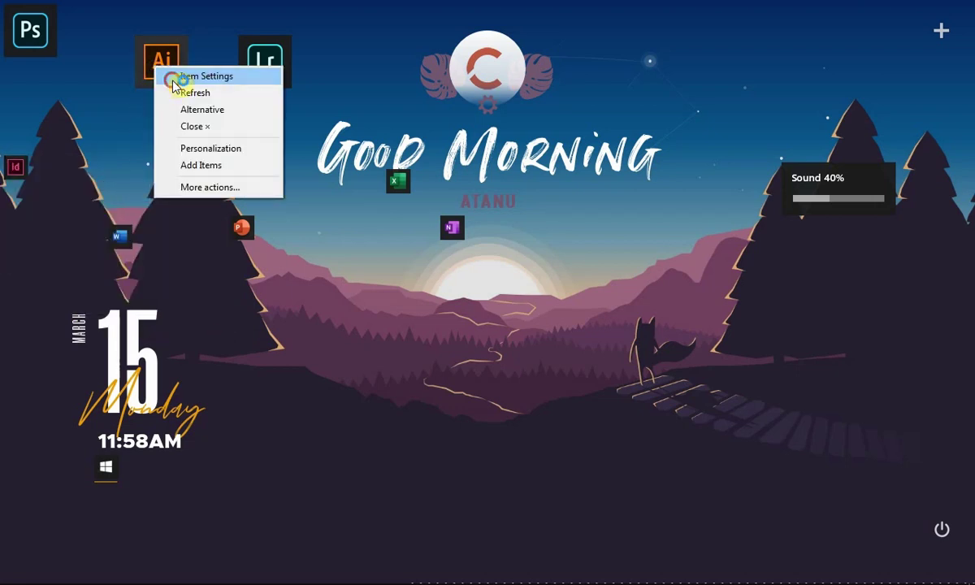
pyautogui.click(173, 77)
pyautogui.click(241, 149)
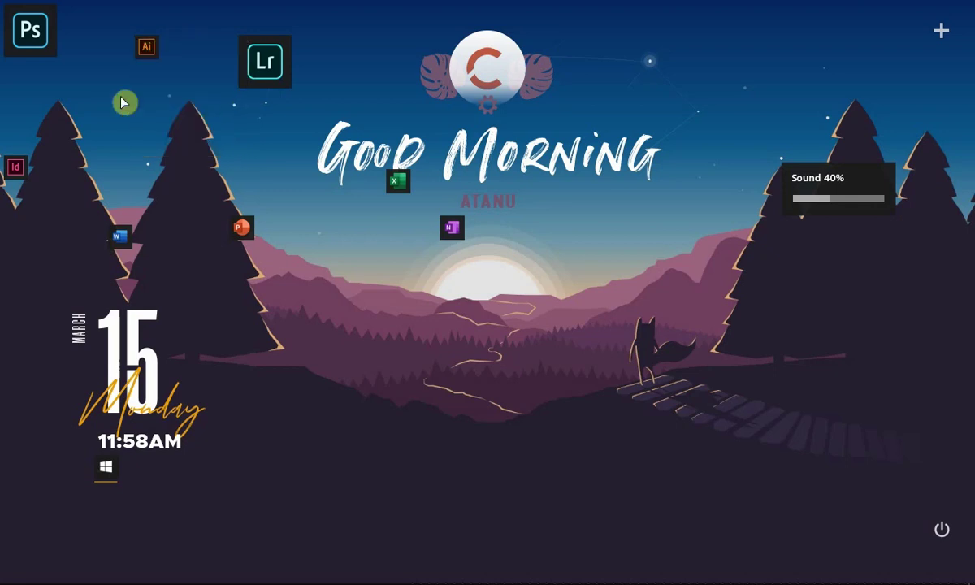
pyautogui.moveTo(32, 49); pyautogui.dragTo(157, 188)
pyautogui.rightClick(156, 182)
pyautogui.click(192, 185)
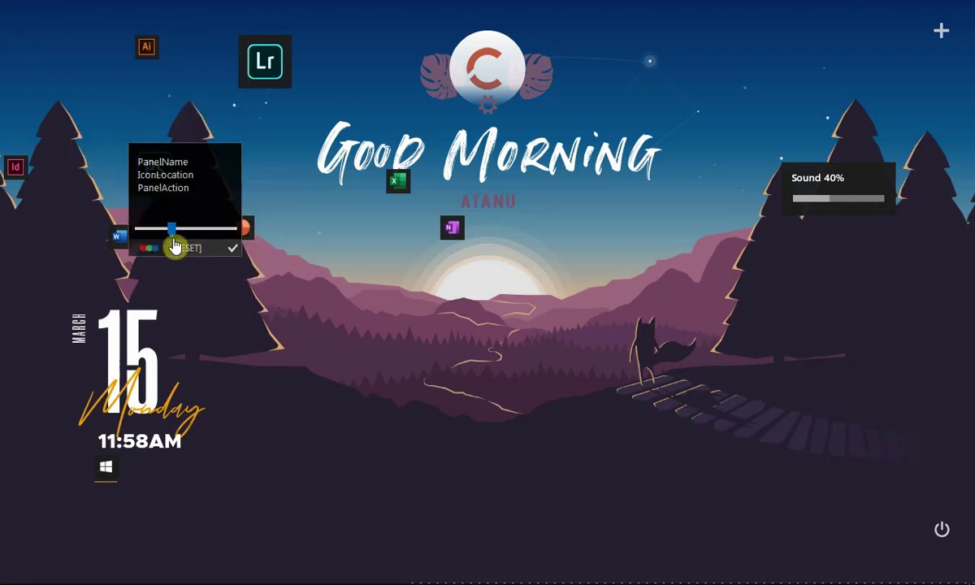
pyautogui.click(233, 248)
# - Shrink the Lightroom panel to the smallest scale and arrange the InDesign, Lightroom, Photoshop and Illustrator panels in a two-by-two grid below the sound panel
pyautogui.rightClick(271, 85)
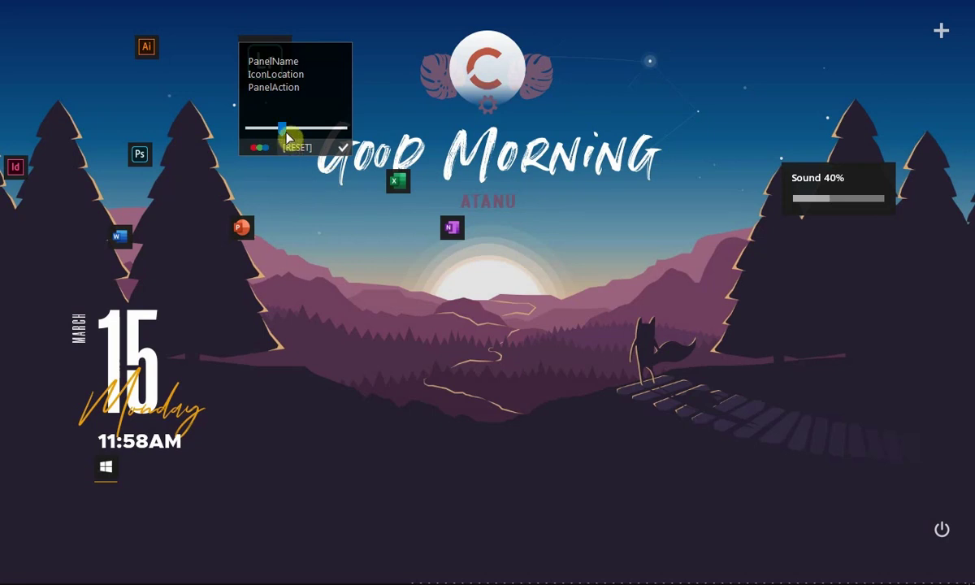
pyautogui.click(337, 148)
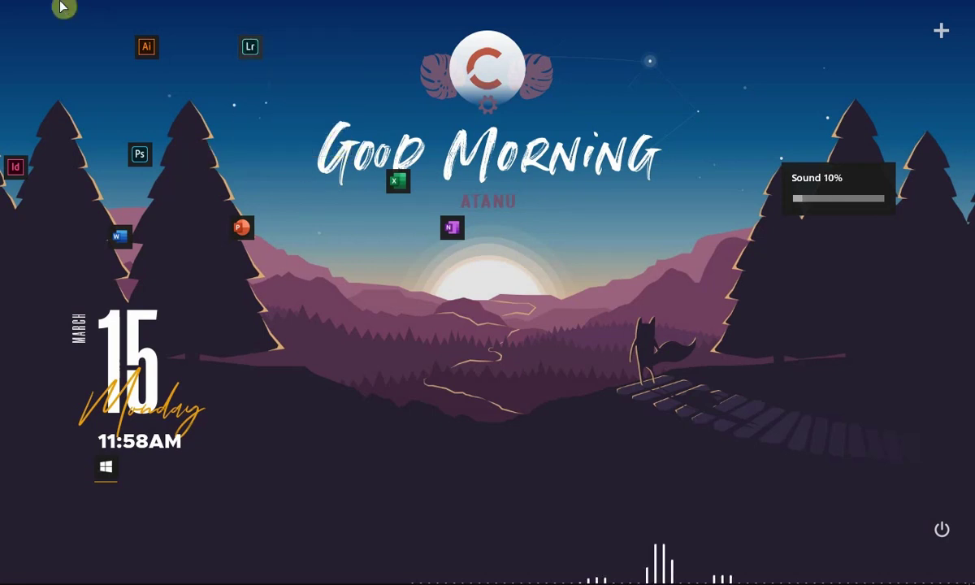
pyautogui.moveTo(143, 56); pyautogui.dragTo(797, 240)
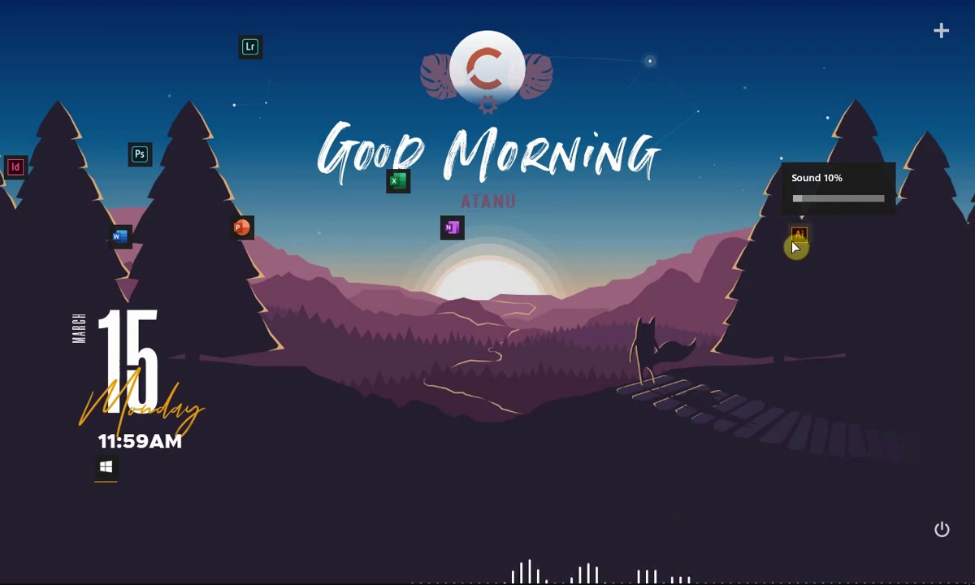
pyautogui.moveTo(251, 47); pyautogui.dragTo(827, 250)
pyautogui.moveTo(152, 165); pyautogui.dragTo(822, 321)
pyautogui.moveTo(17, 167); pyautogui.dragTo(804, 254)
pyautogui.moveTo(809, 315); pyautogui.dragTo(804, 281)
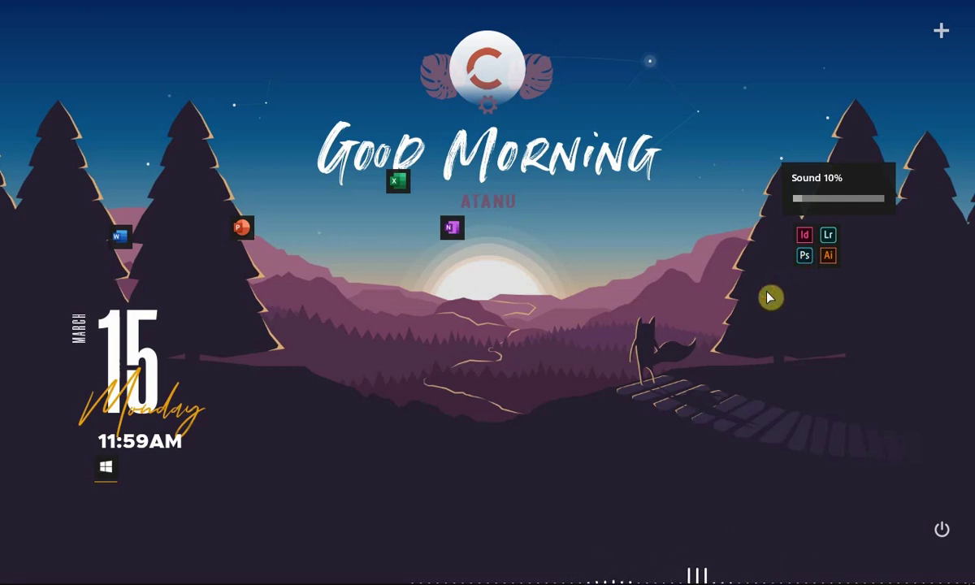
# - Arrange the Excel, OneNote, Word and PowerPoint panels in a two-by-two grid beside the Adobe panels, below the sound panel
pyautogui.moveTo(456, 235); pyautogui.dragTo(866, 242)
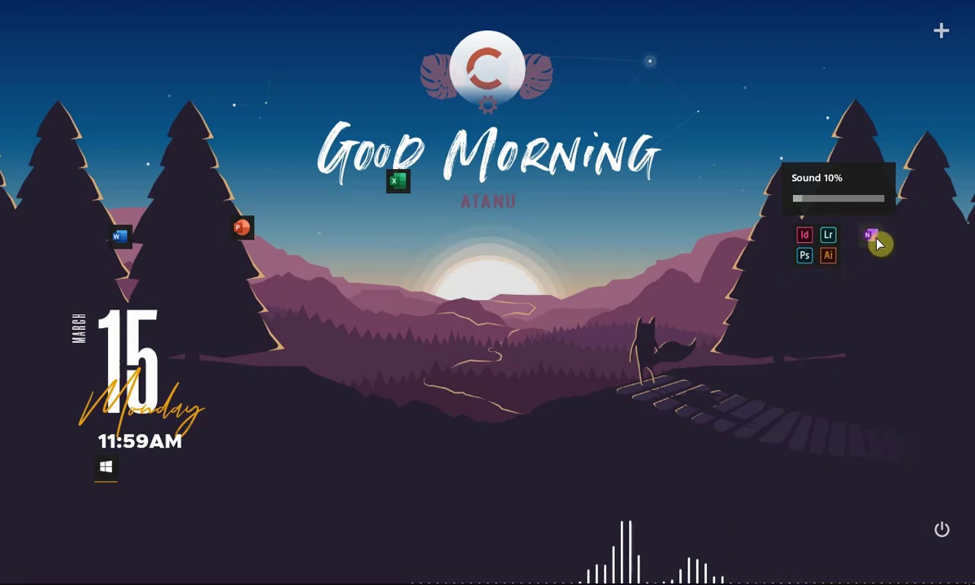
pyautogui.moveTo(396, 180); pyautogui.dragTo(860, 236)
pyautogui.moveTo(238, 234); pyautogui.dragTo(916, 284)
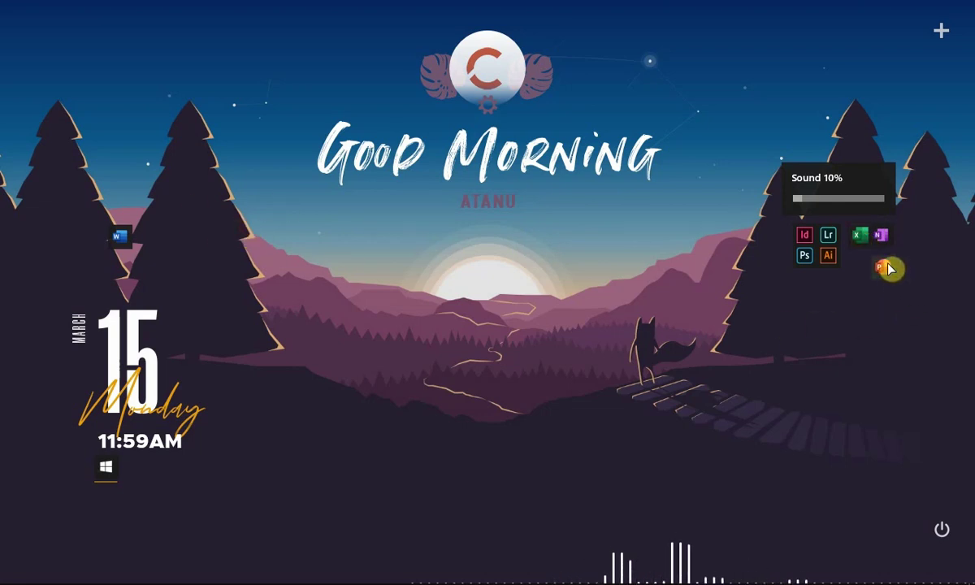
pyautogui.moveTo(114, 236); pyautogui.dragTo(861, 264)
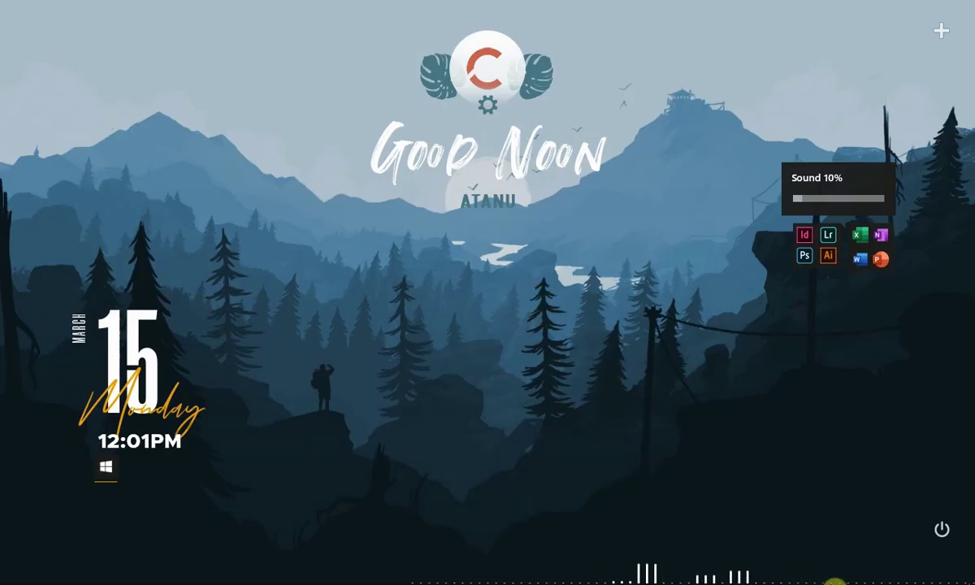
# - Open the Rainmeter manager and examine the ClockWorld Wallpapers skin against the desktop's current background and greeting
pyautogui.click(841, 570)
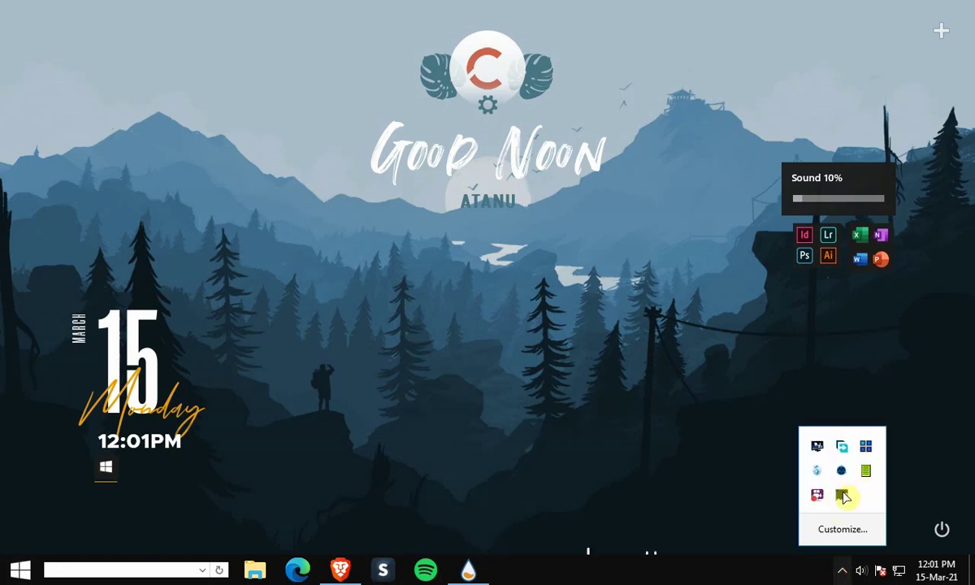
pyautogui.click(843, 496)
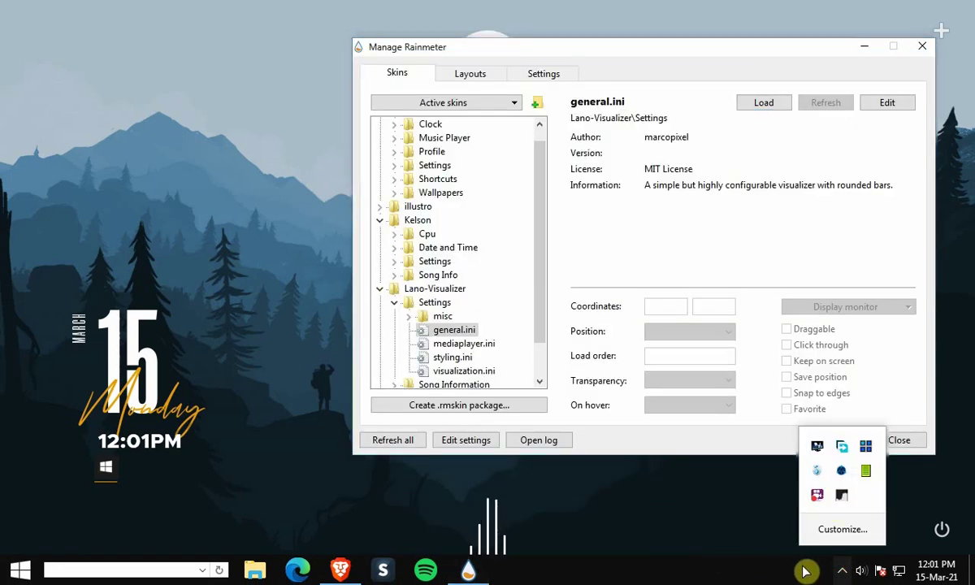
pyautogui.click(842, 570)
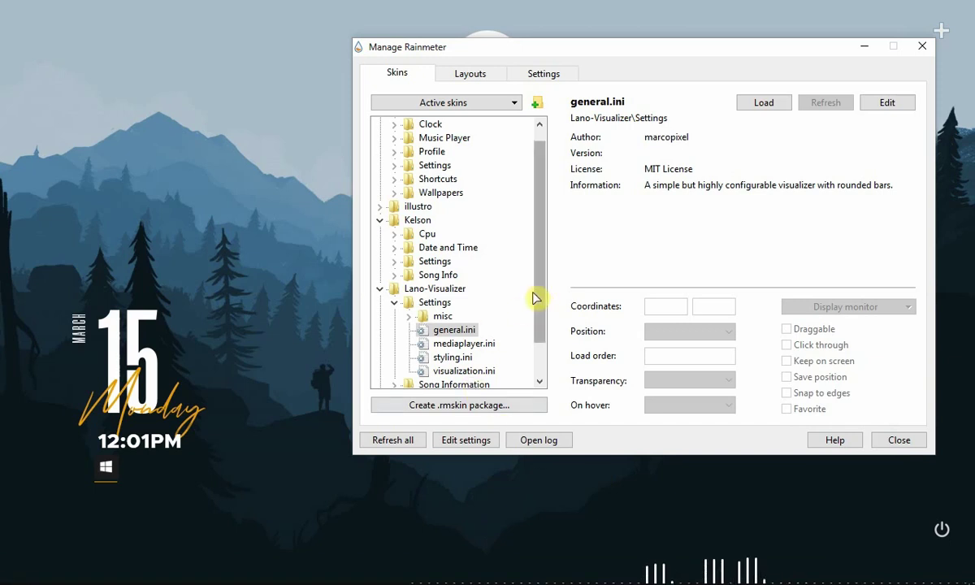
pyautogui.click(392, 303)
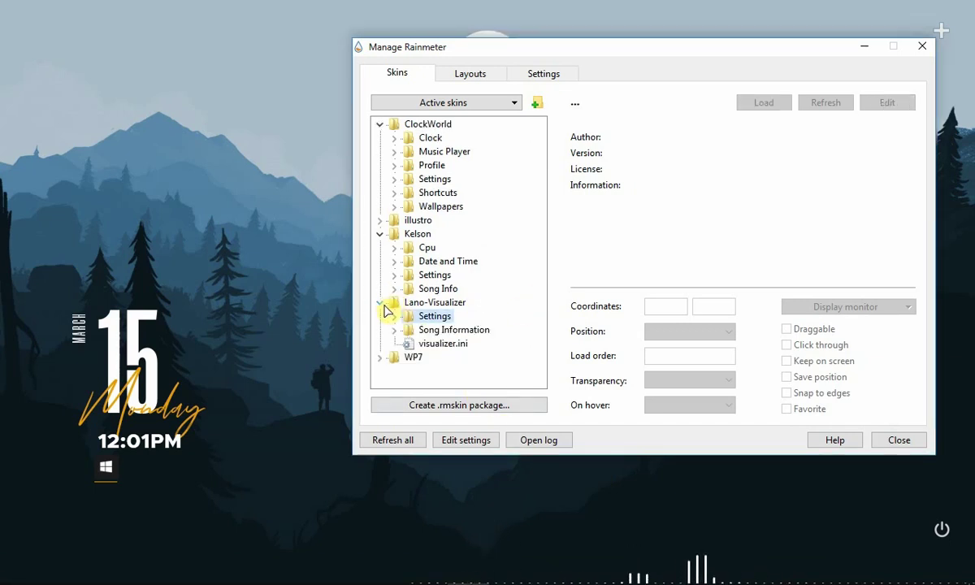
pyautogui.click(385, 302)
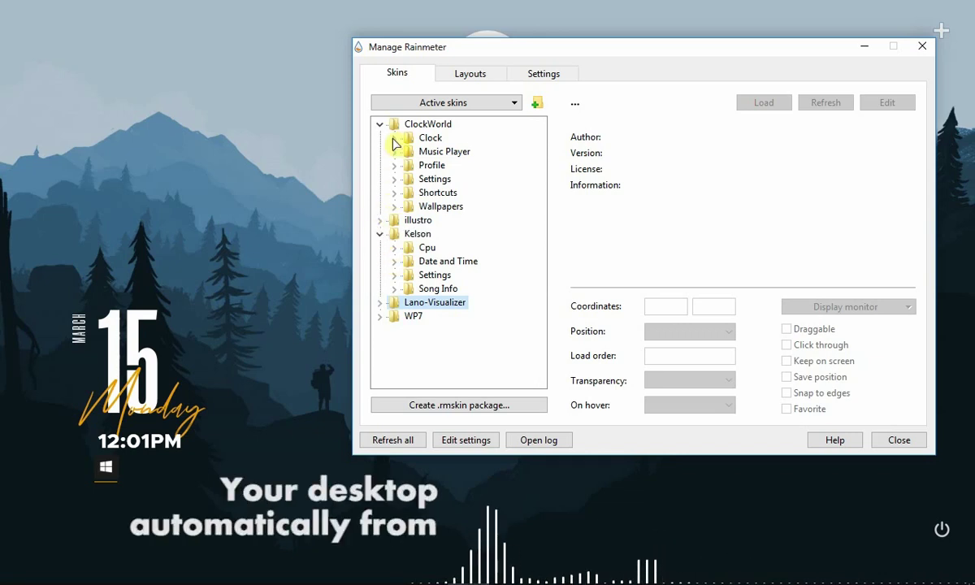
pyautogui.click(392, 214)
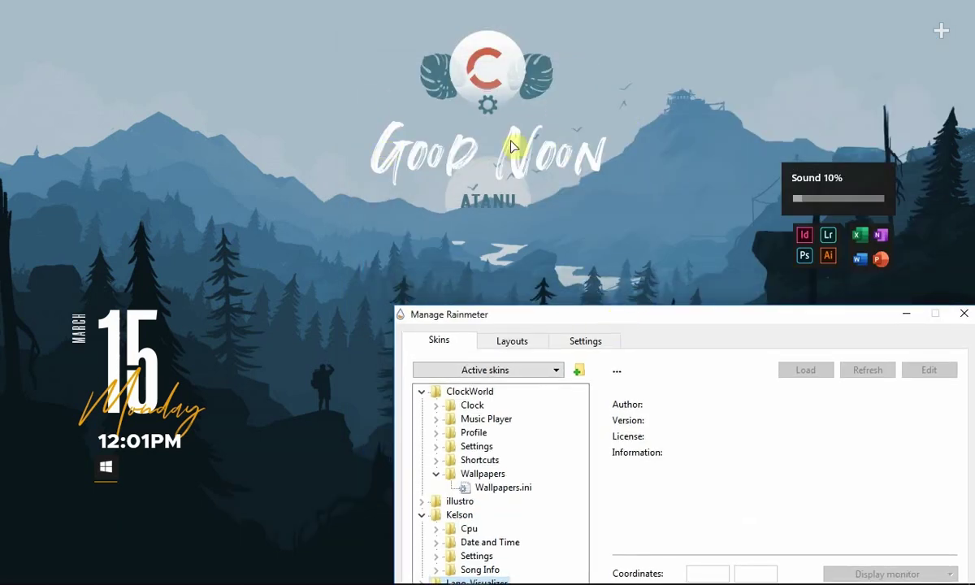
pyautogui.moveTo(851, 319); pyautogui.dragTo(717, 125)
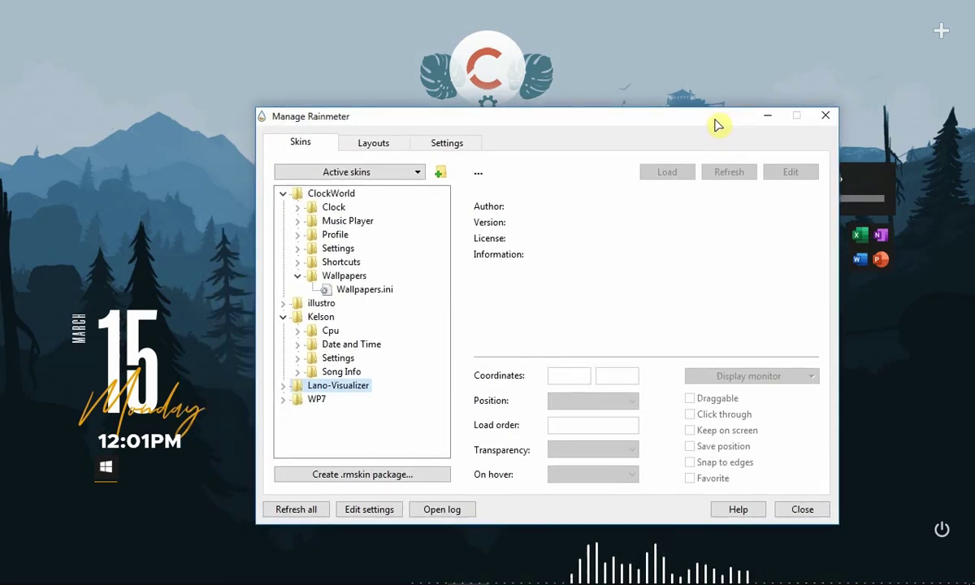
pyautogui.click(767, 117)
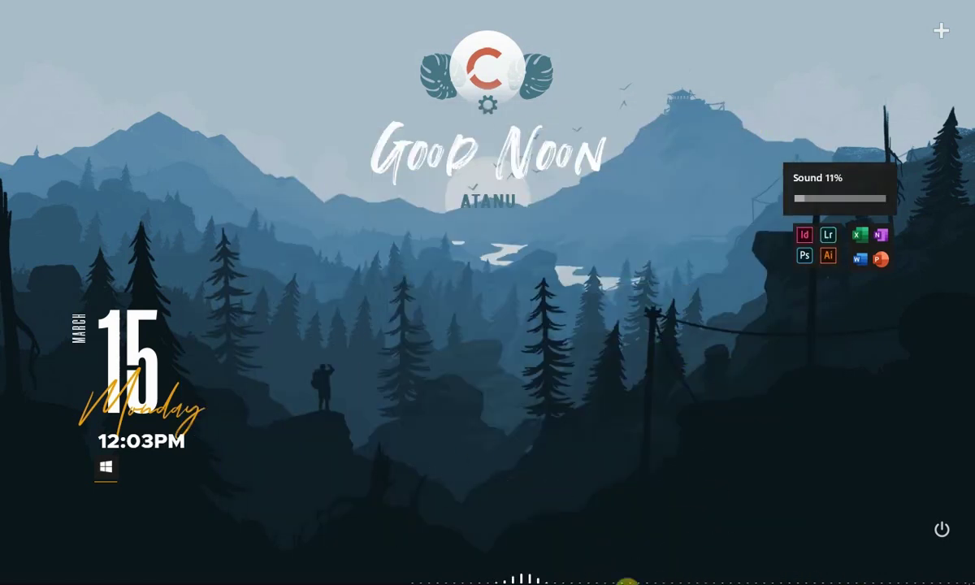
# - Extract the nexus archive directly into the Downloads folder
pyautogui.moveTo(362, 572)
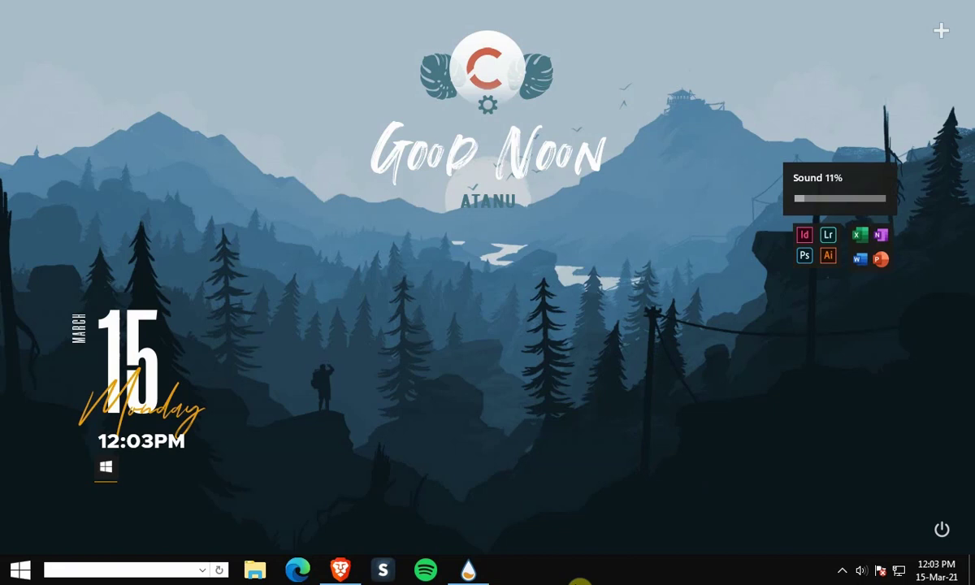
pyautogui.click(254, 572)
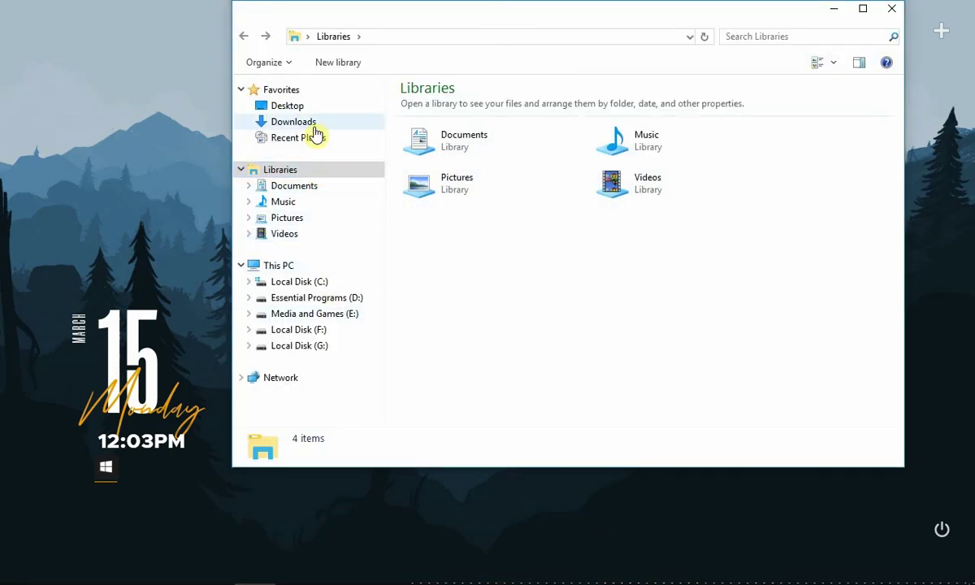
pyautogui.click(315, 130)
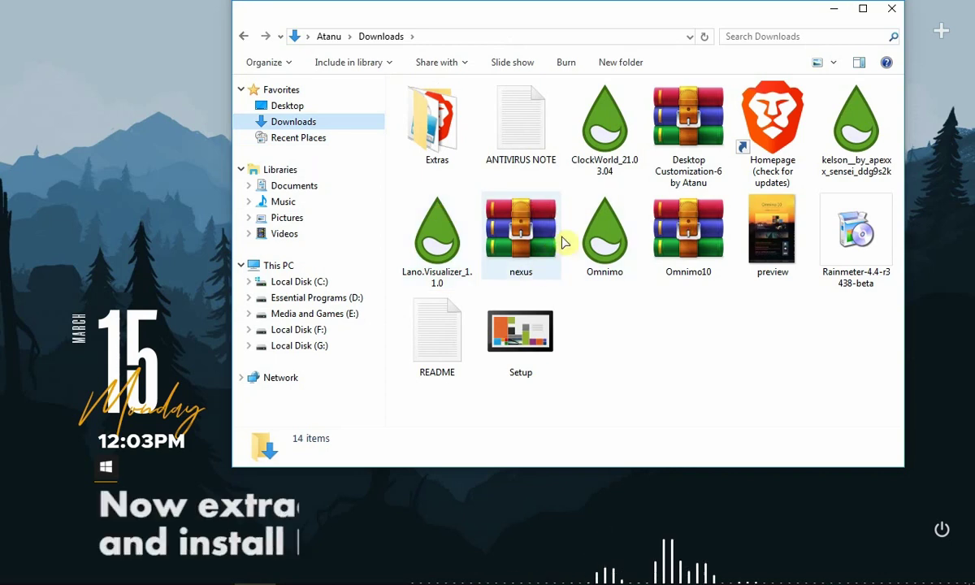
pyautogui.click(510, 271)
pyautogui.rightClick(510, 271)
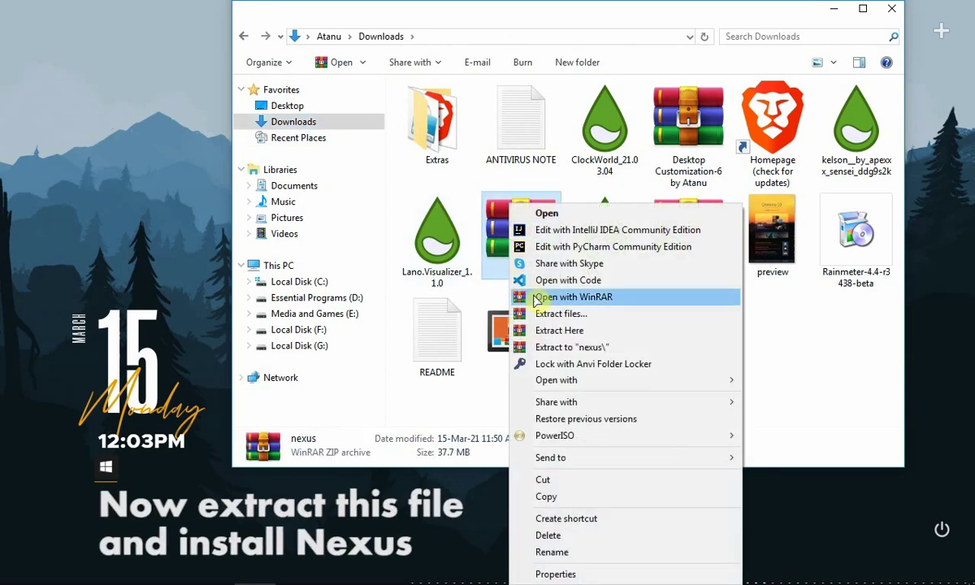
pyautogui.click(540, 334)
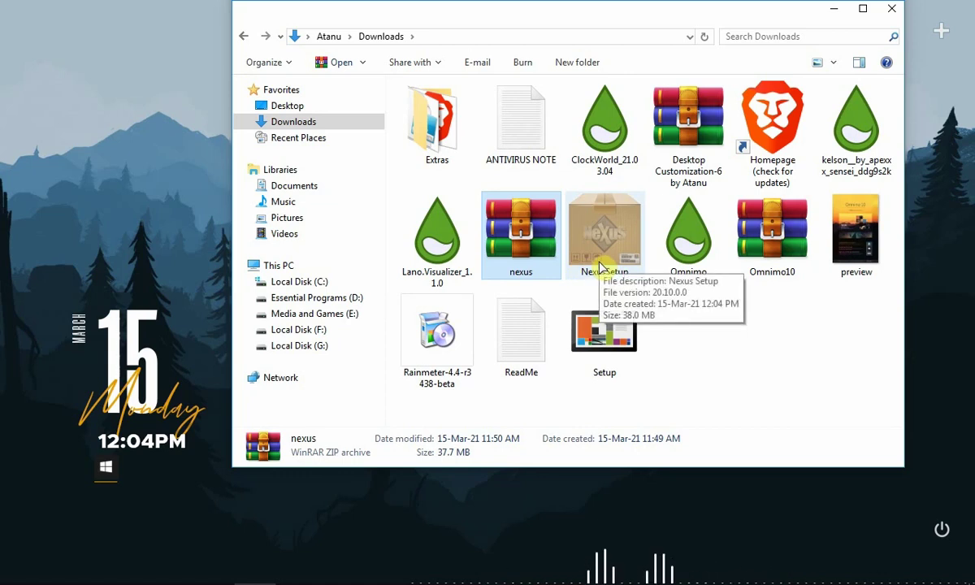
# - Install Nexus 20.10 from NexusSetup into C:\Program Files (x86)\Winstep, finishing the setup without launching it
pyautogui.doubleClick(600, 267)
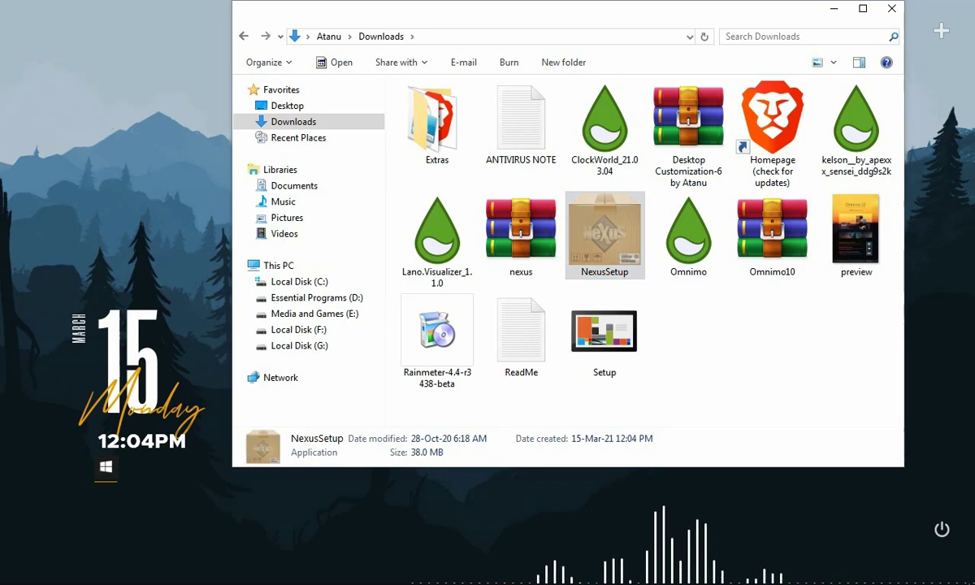
pyautogui.click(508, 330)
pyautogui.click(569, 422)
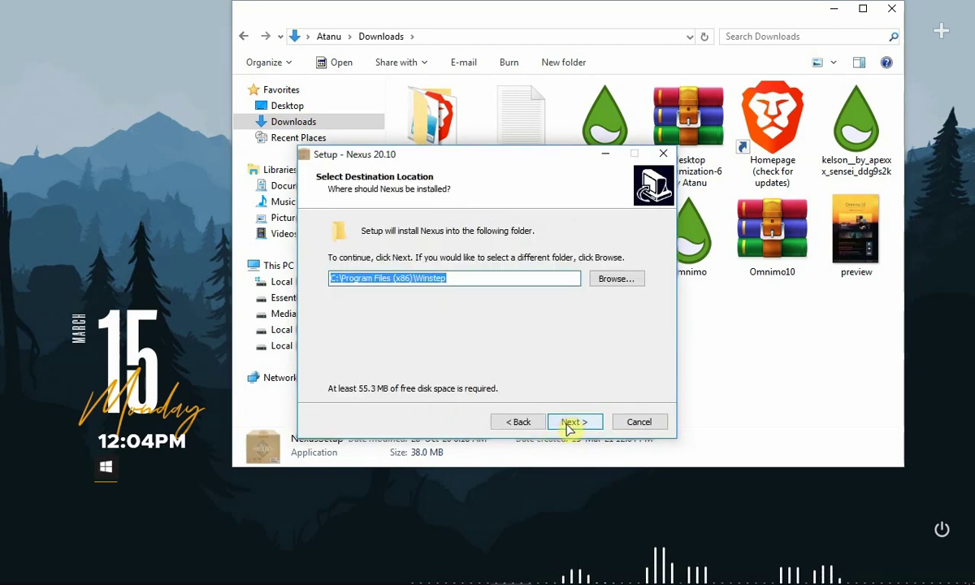
pyautogui.click(570, 424)
pyautogui.click(570, 423)
pyautogui.click(570, 423)
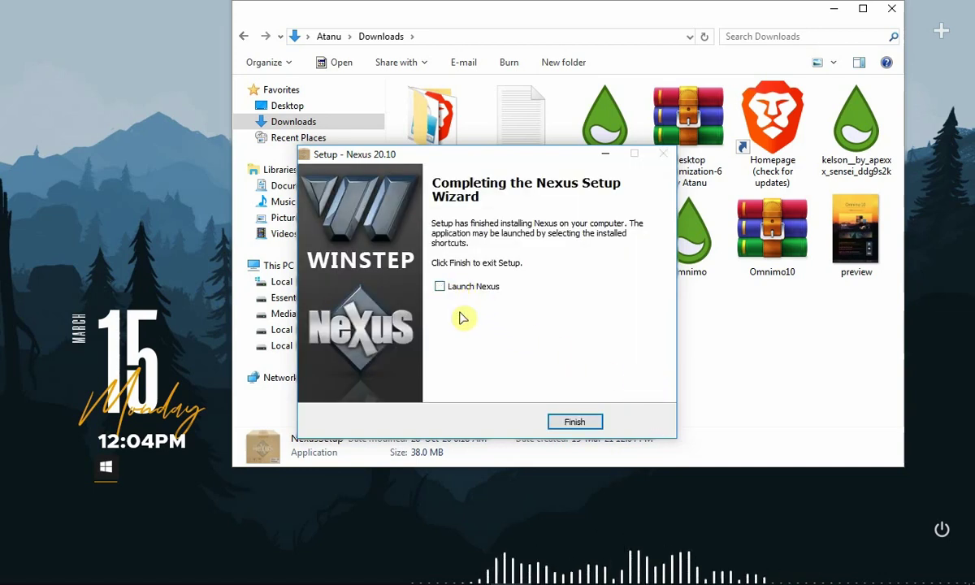
pyautogui.click(577, 424)
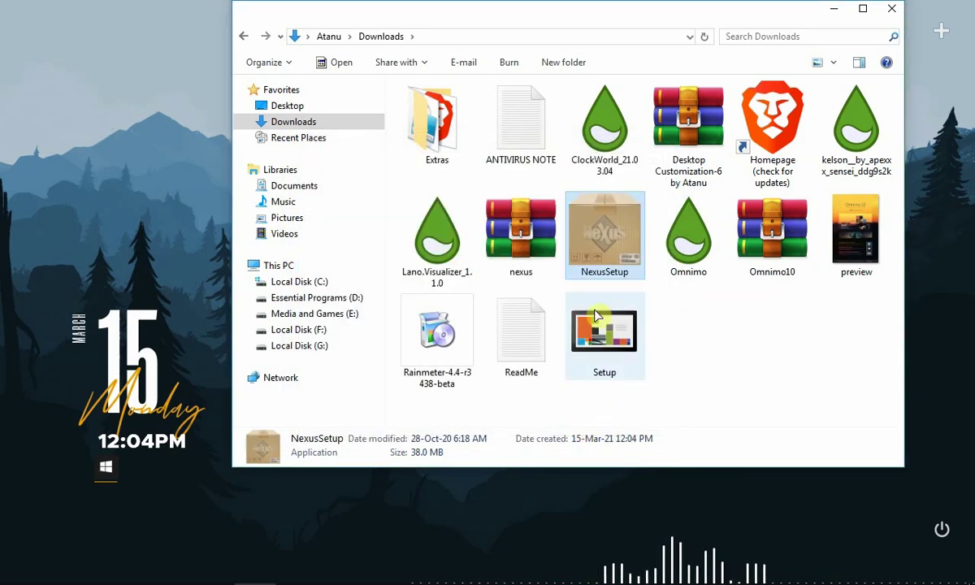
# - Extract the Desktop Customization-6 archive directly into the Downloads folder
pyautogui.click(717, 182)
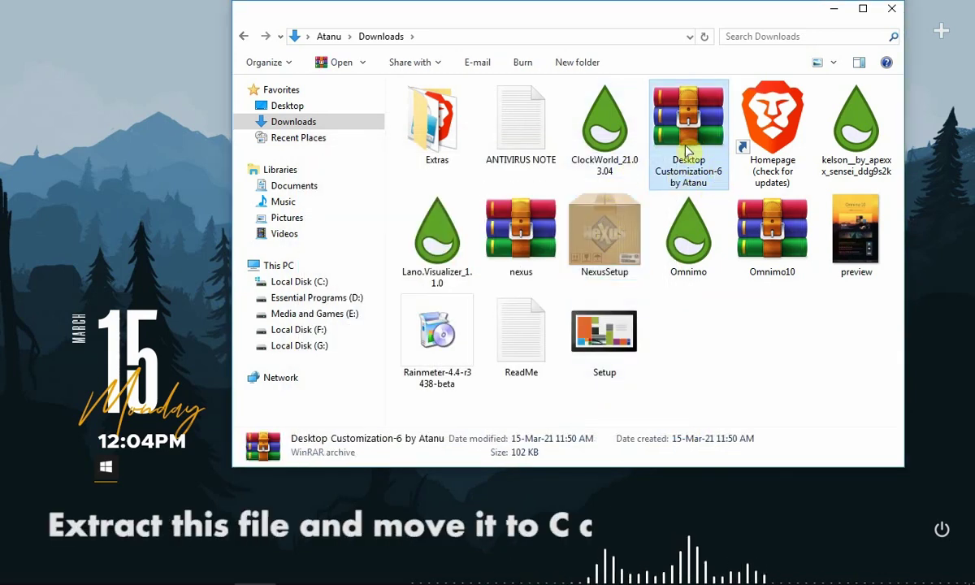
pyautogui.rightClick(685, 163)
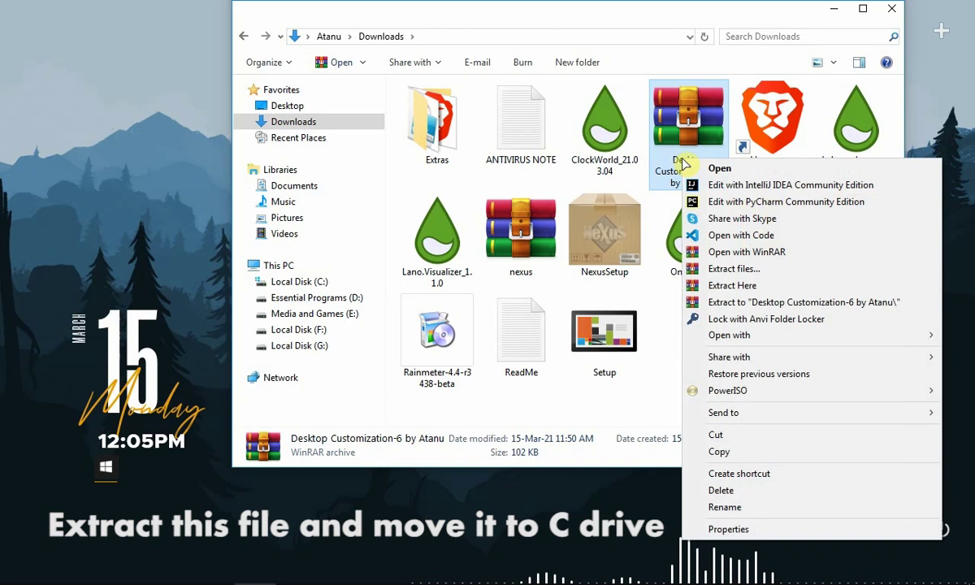
pyautogui.click(725, 286)
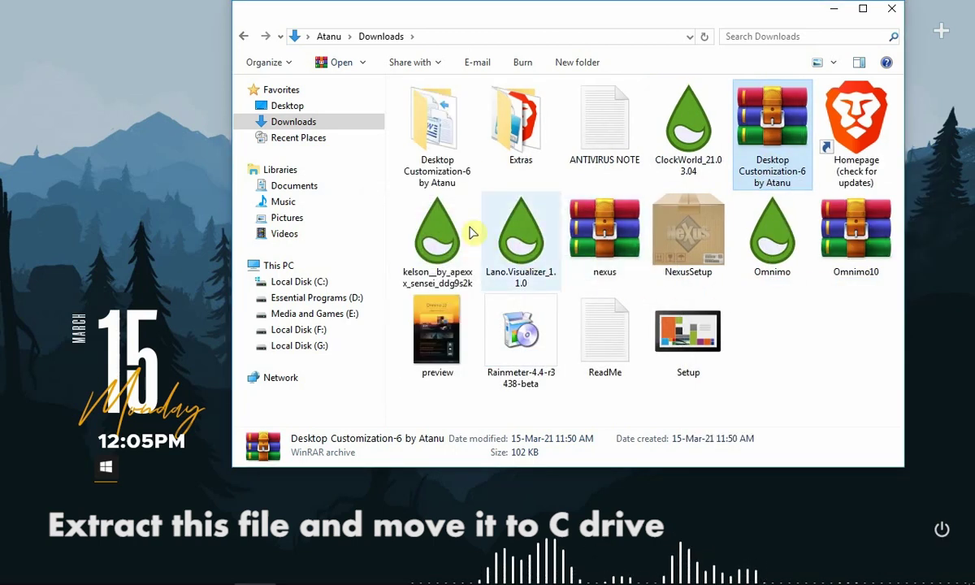
# - Move the extracted Desktop Customization-6 folder from Downloads to the root of Local Disk (C:)
pyautogui.click(448, 172)
pyautogui.rightClick(449, 172)
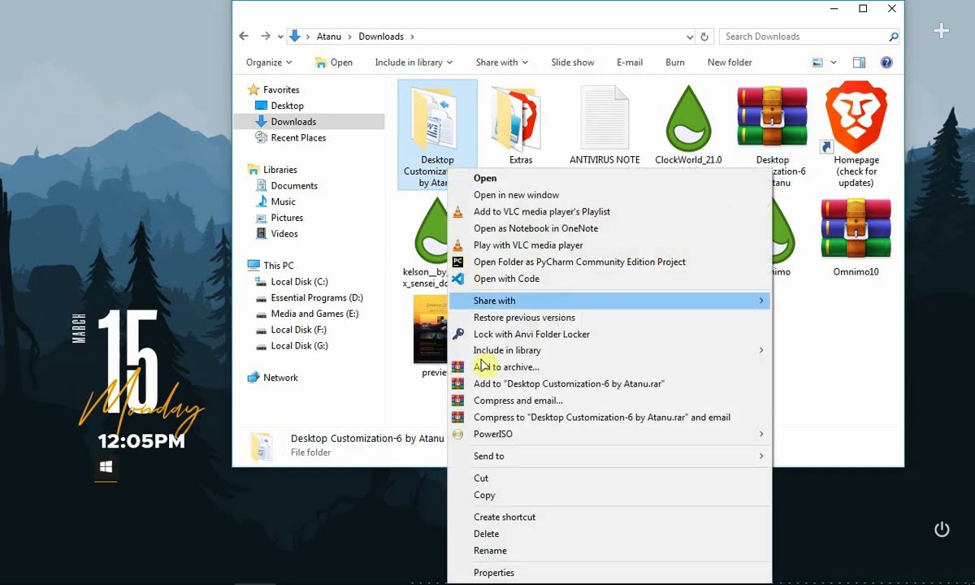
pyautogui.click(481, 481)
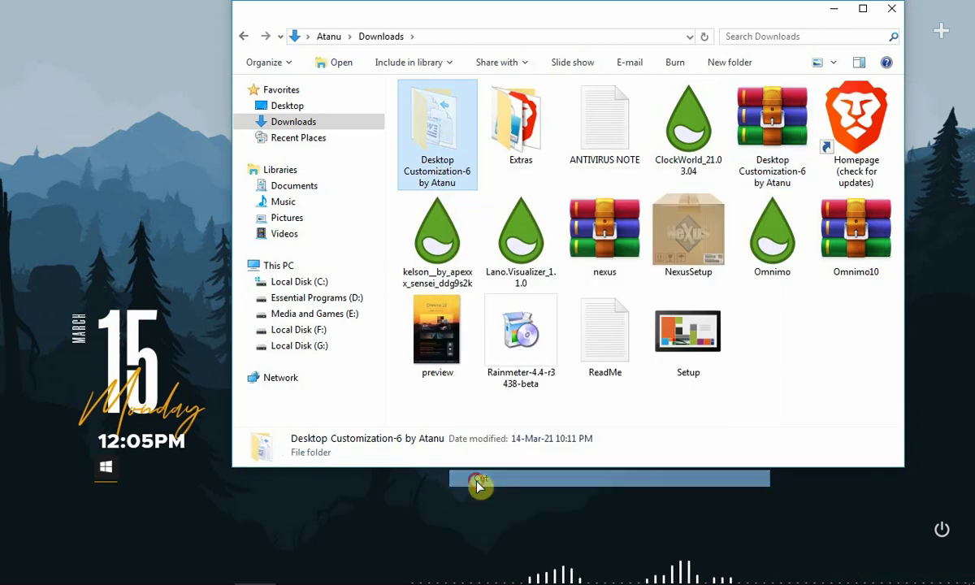
pyautogui.click(319, 284)
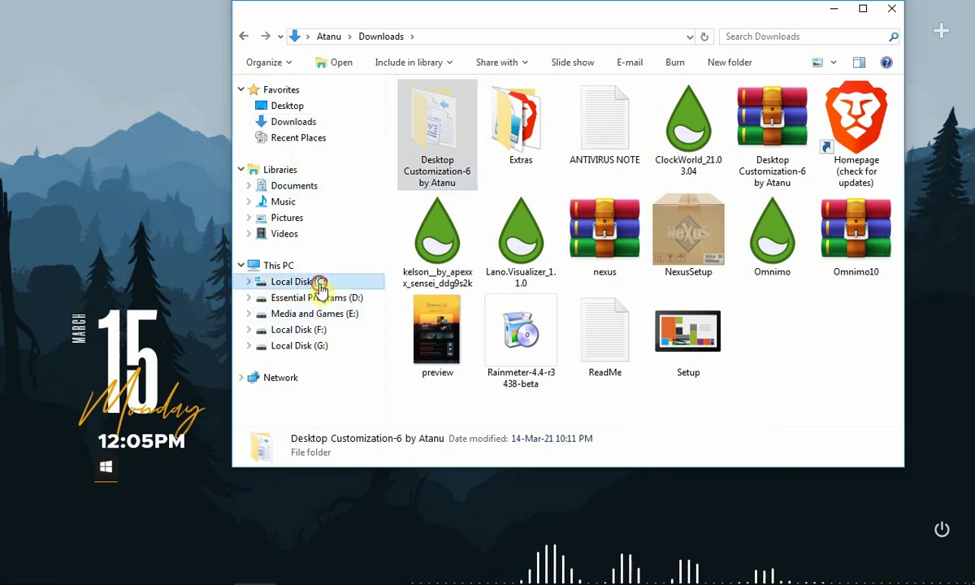
pyautogui.rightClick(475, 258)
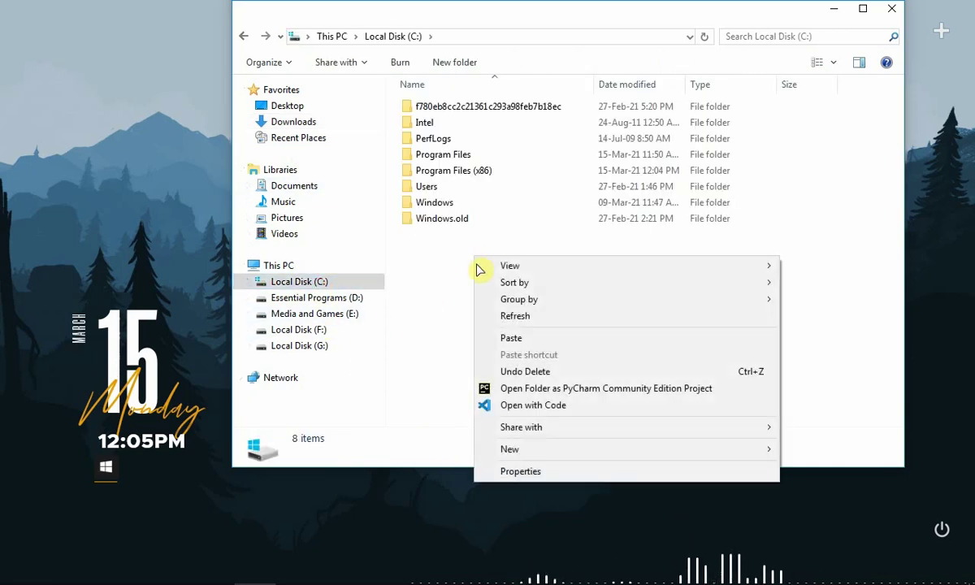
pyautogui.click(515, 341)
pyautogui.click(528, 288)
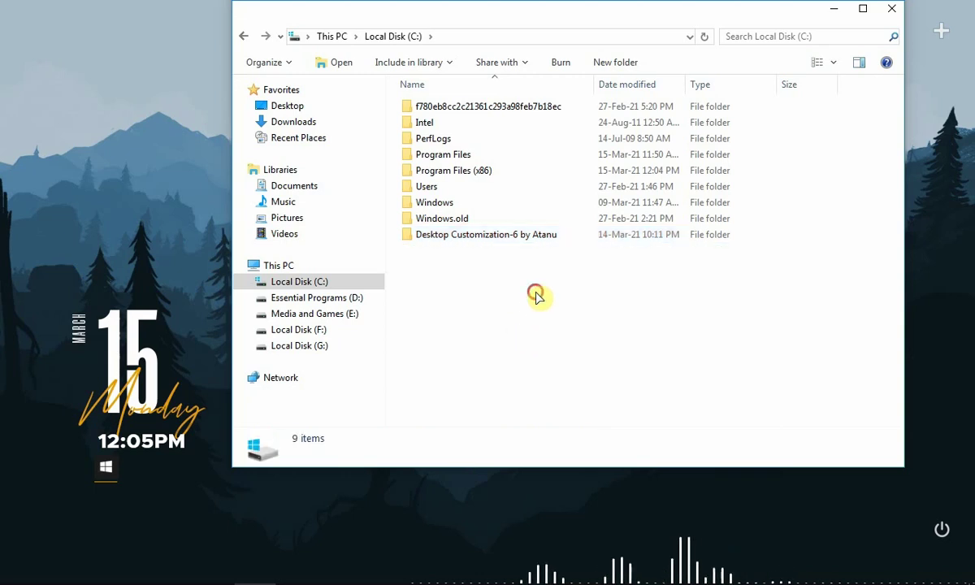
# - Minimize the file window and turn on the display of desktop icons
pyautogui.click(839, 9)
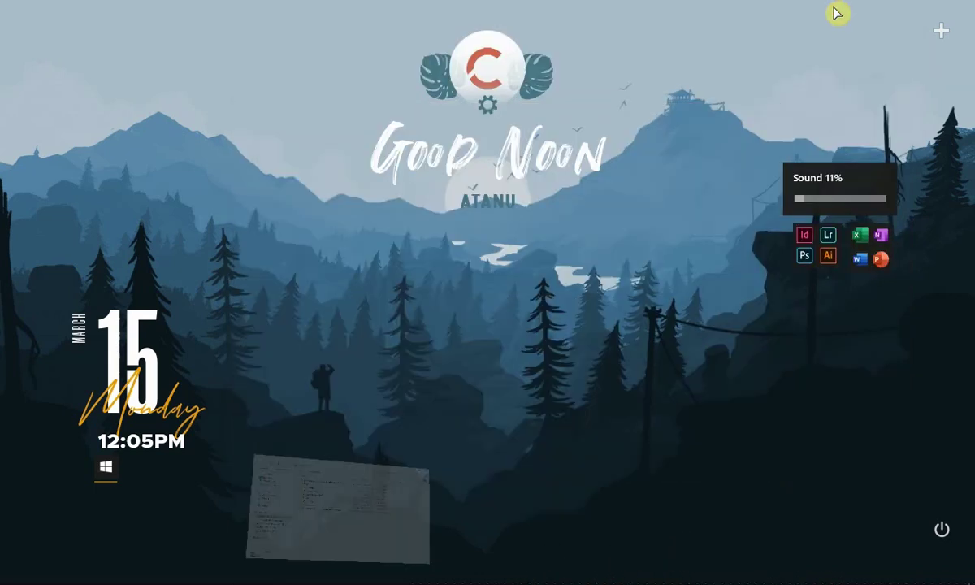
pyautogui.rightClick(321, 84)
pyautogui.moveTo(350, 89)
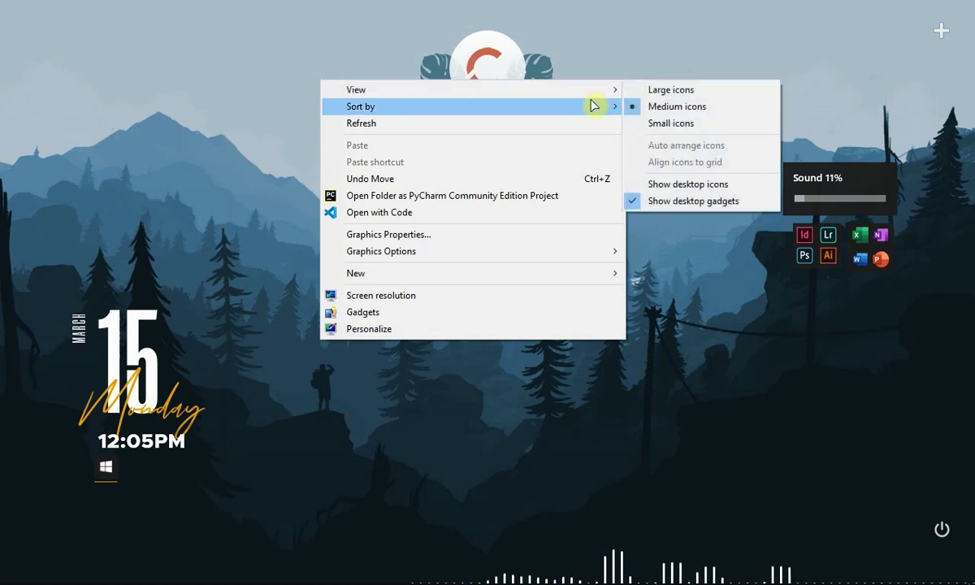
pyautogui.click(662, 183)
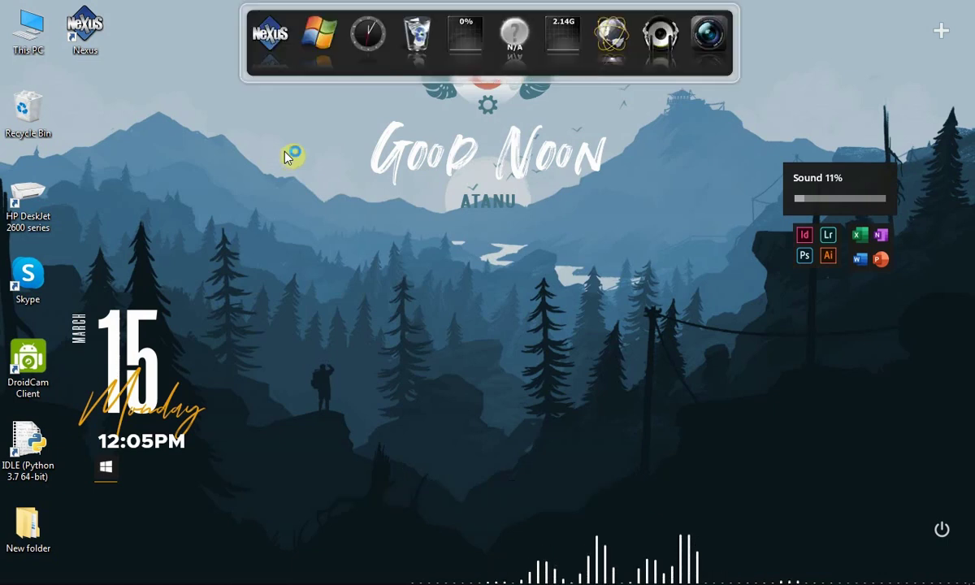
# - Restore the Nexus configuration from the backup file in the Desktop Customization-6 folder on Local Disk (C:) and accept the preferences
pyautogui.click(268, 57)
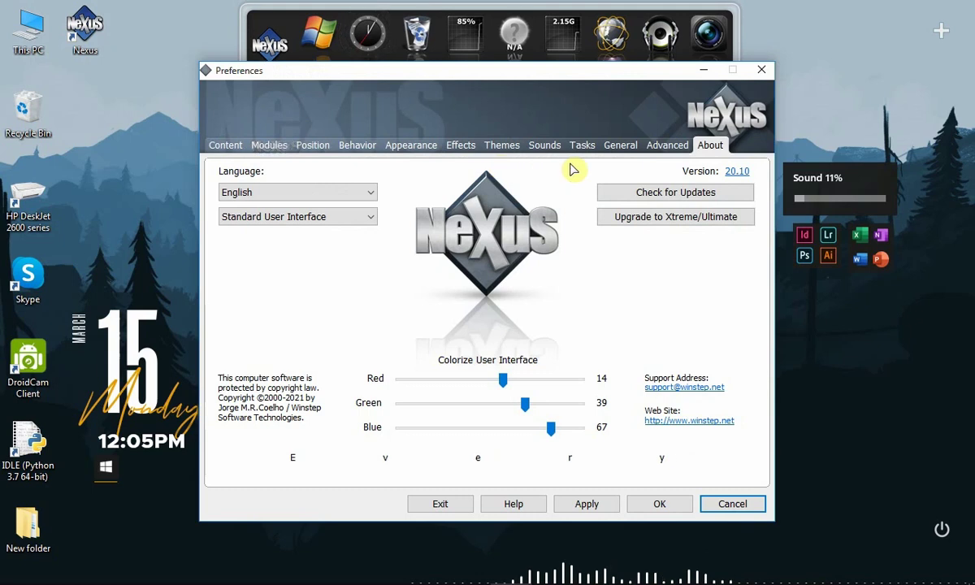
pyautogui.click(666, 148)
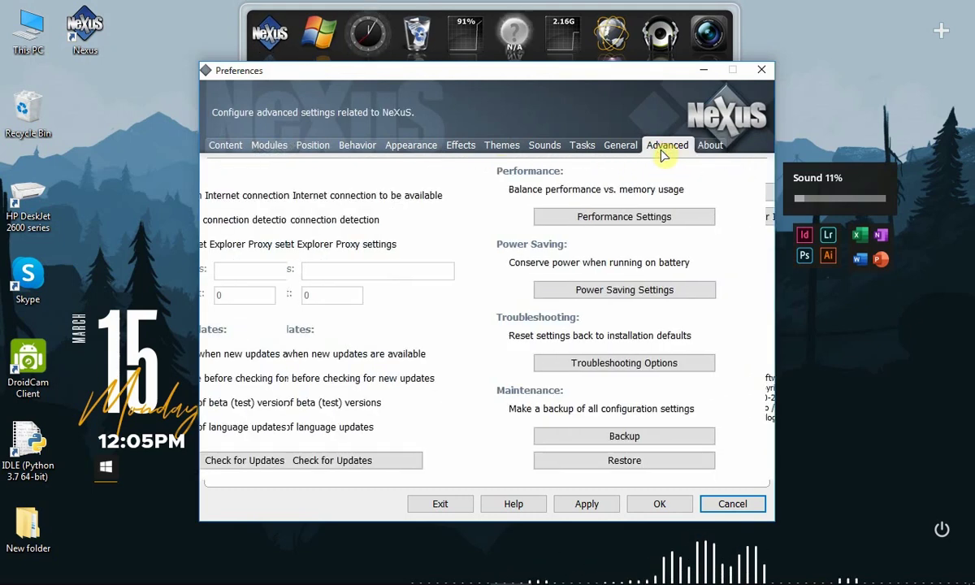
pyautogui.click(636, 460)
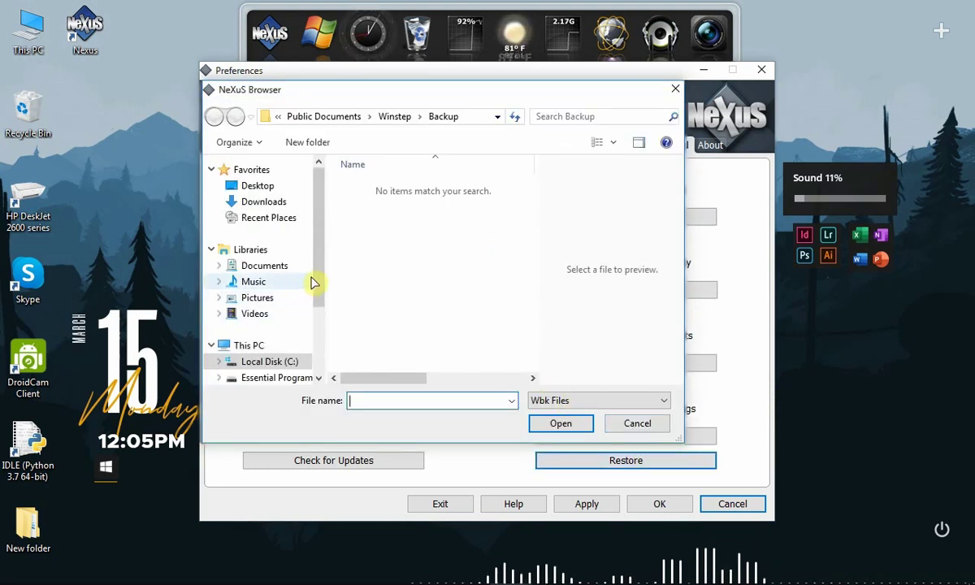
pyautogui.scroll(-1, 315, 276)
pyautogui.click(294, 308)
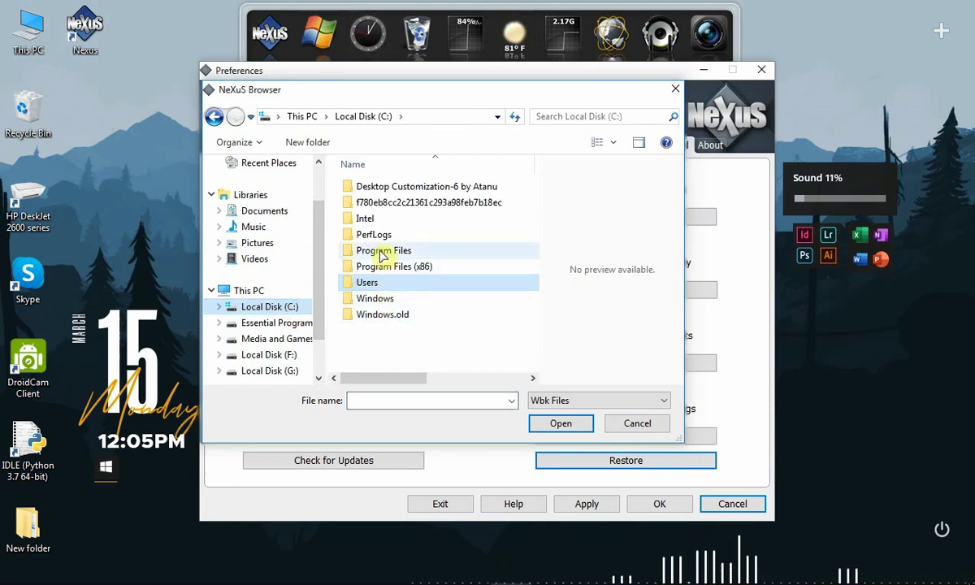
pyautogui.doubleClick(370, 186)
pyautogui.click(388, 210)
pyautogui.click(561, 427)
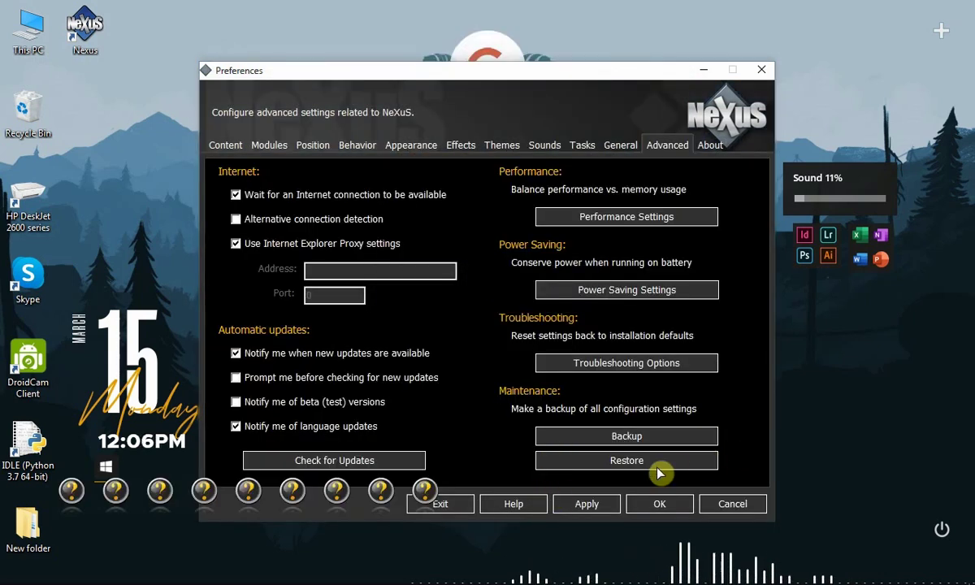
pyautogui.click(648, 507)
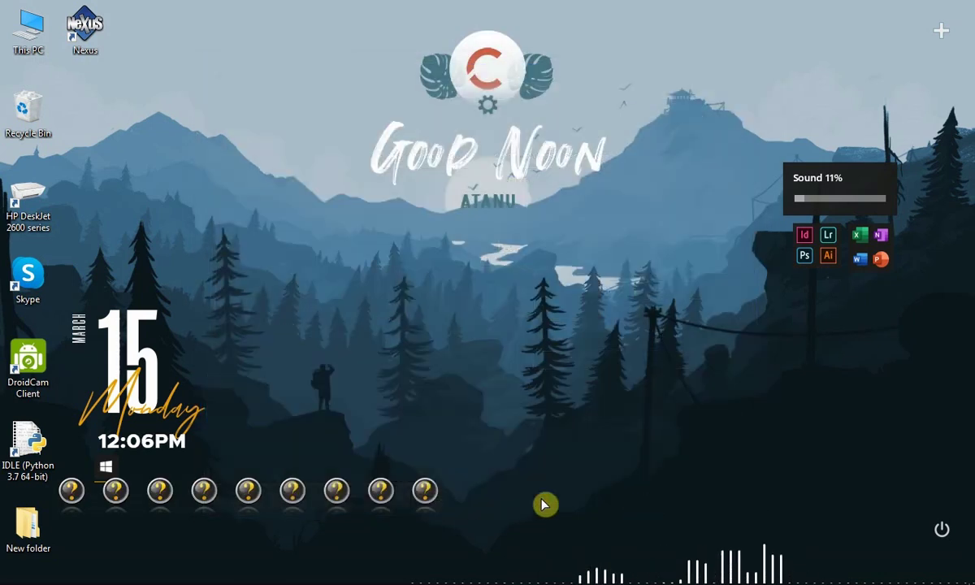
# - Move the dock to the lower centre of the desktop and turn off the display of desktop icons
pyautogui.click(218, 492)
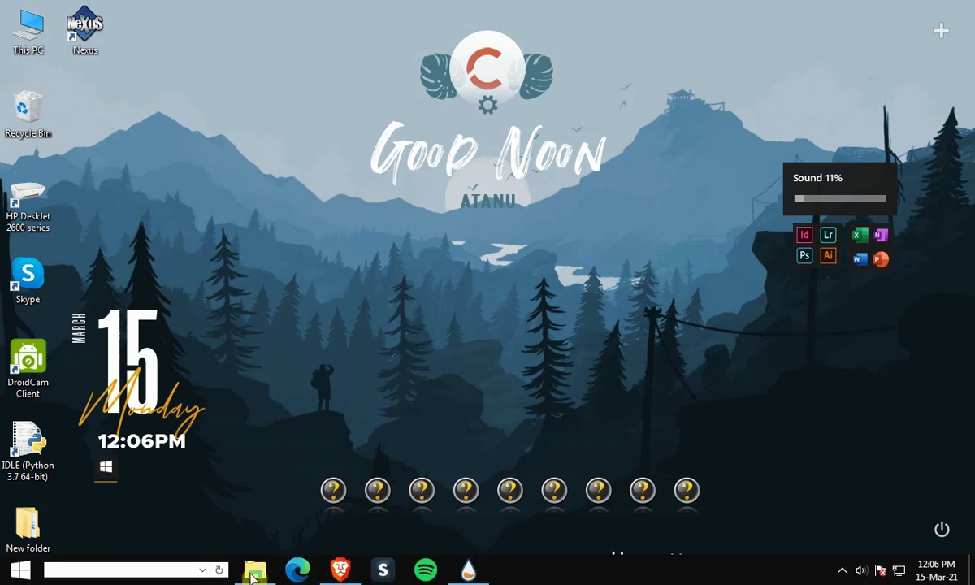
pyautogui.click(254, 571)
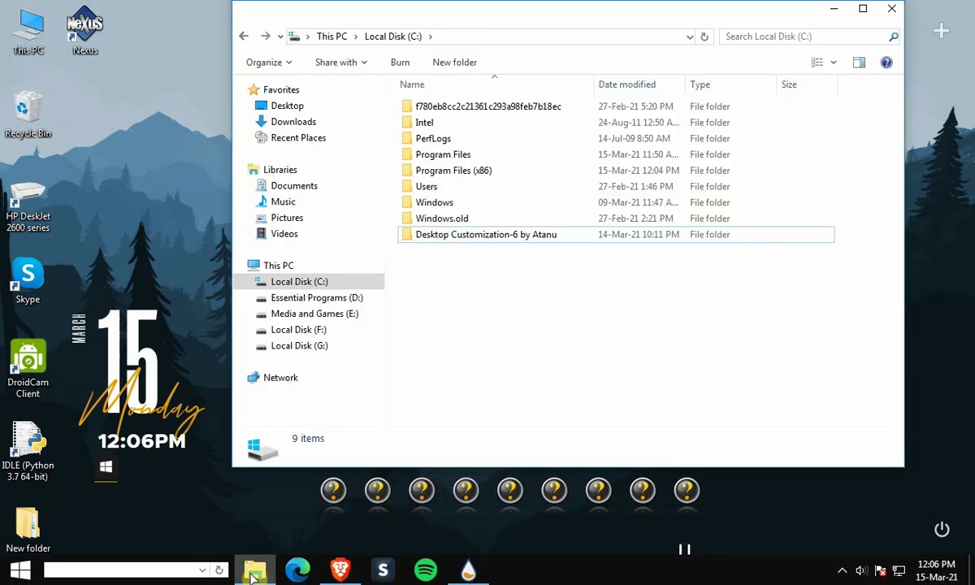
pyautogui.rightClick(201, 301)
pyautogui.moveTo(230, 315)
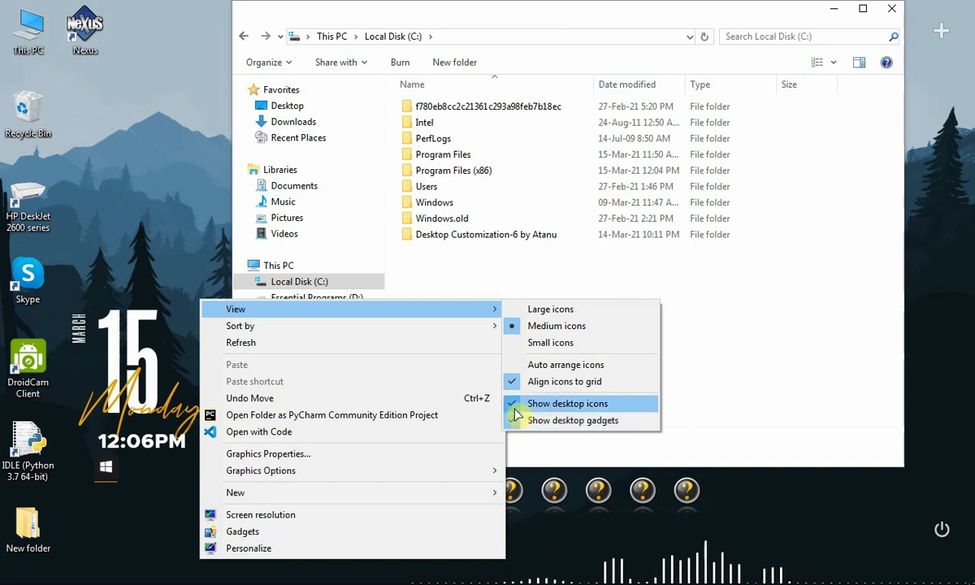
pyautogui.click(517, 404)
pyautogui.click(836, 9)
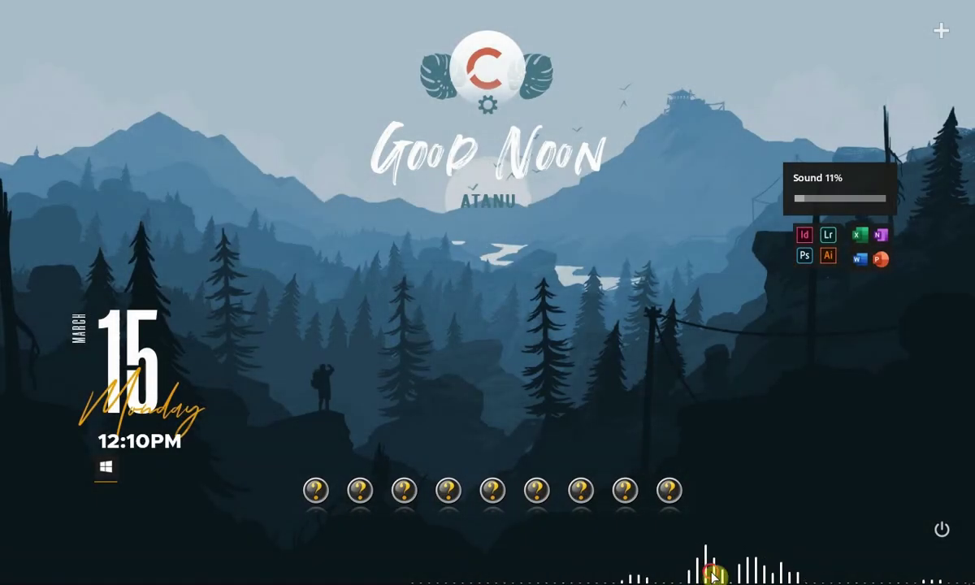
# - Move the audio visualizer up to the greeting text and add Microsoft Edge from the Start menu to the dock
pyautogui.moveTo(714, 575); pyautogui.dragTo(477, 178)
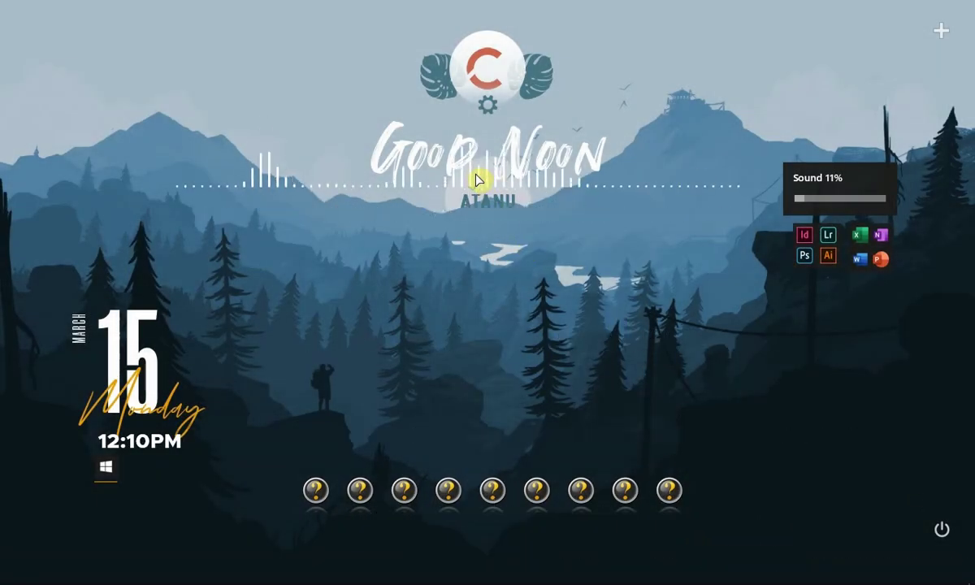
pyautogui.click(19, 570)
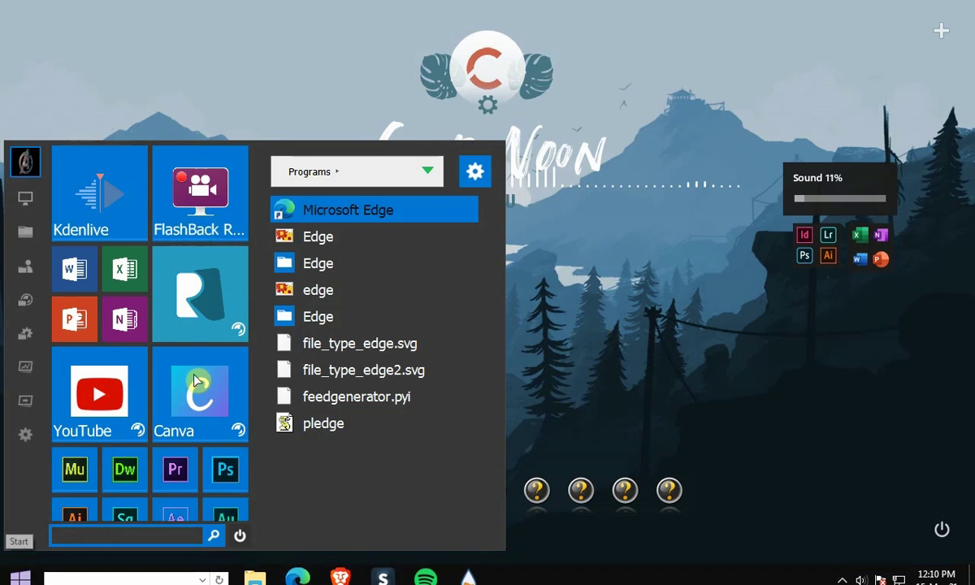
pyautogui.moveTo(283, 211); pyautogui.dragTo(624, 495)
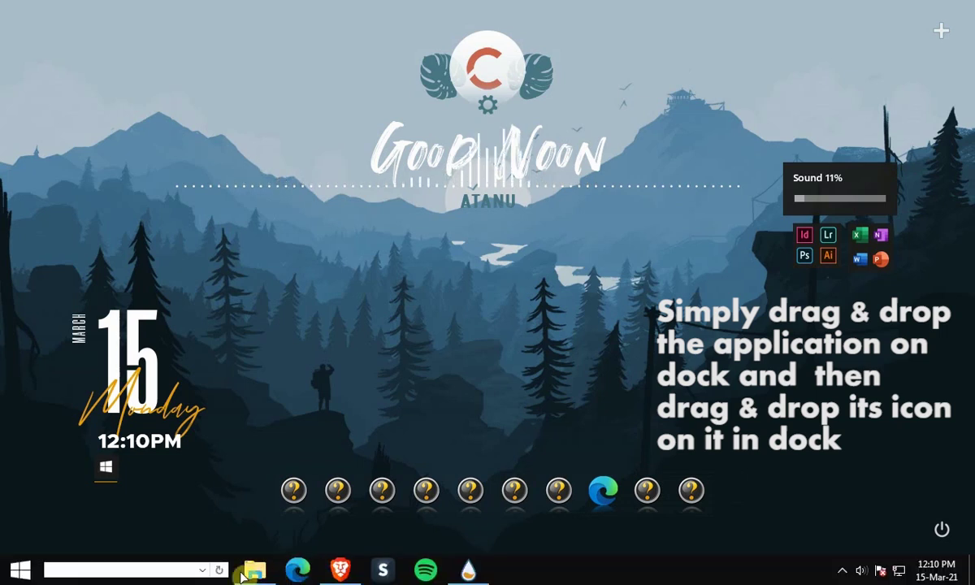
# - Apply the edge image from the Dock Icons folder in Desktop Customization-6 to the Microsoft Edge dock item
pyautogui.click(254, 571)
pyautogui.doubleClick(217, 106)
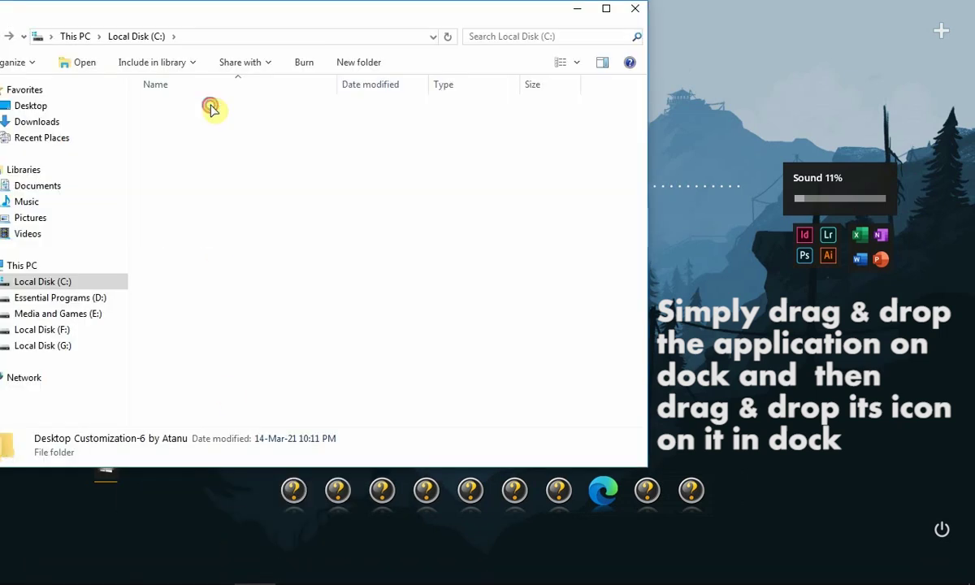
pyautogui.doubleClick(276, 116)
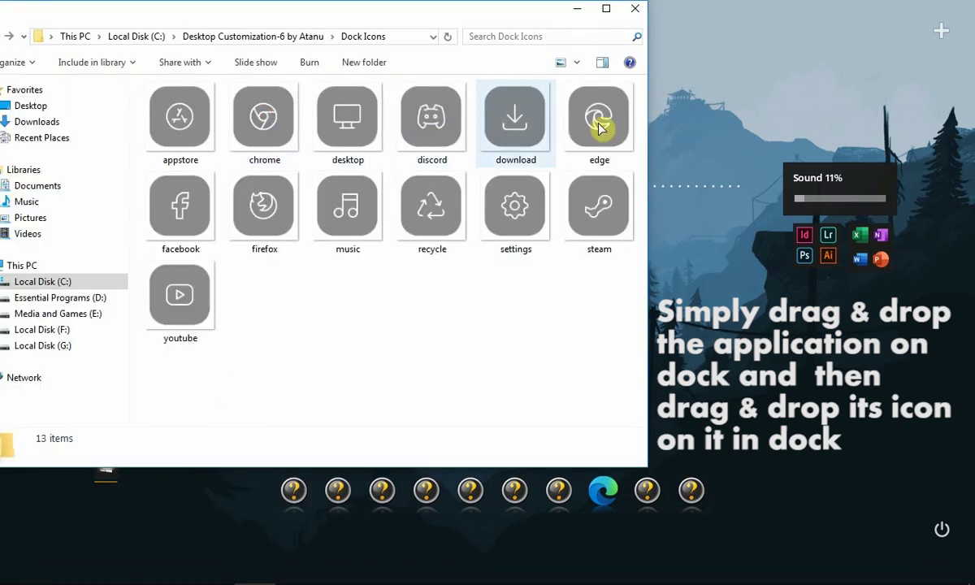
pyautogui.moveTo(536, 15); pyautogui.dragTo(431, 11)
pyautogui.moveTo(481, 125); pyautogui.dragTo(611, 510)
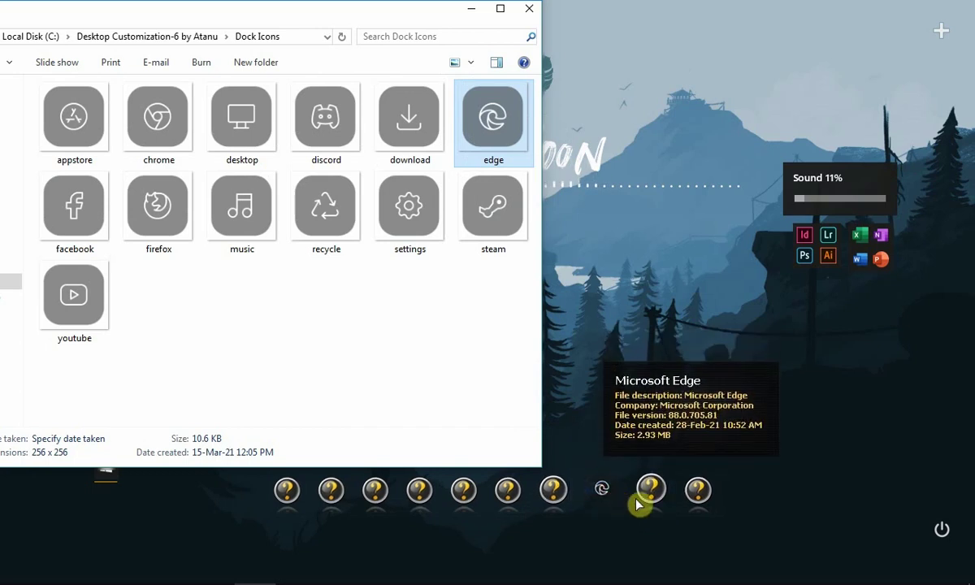
# - Remove the Youtube placeholder from the dock and turn off the confirmation dialog before deleting
pyautogui.rightClick(642, 489)
pyautogui.click(665, 418)
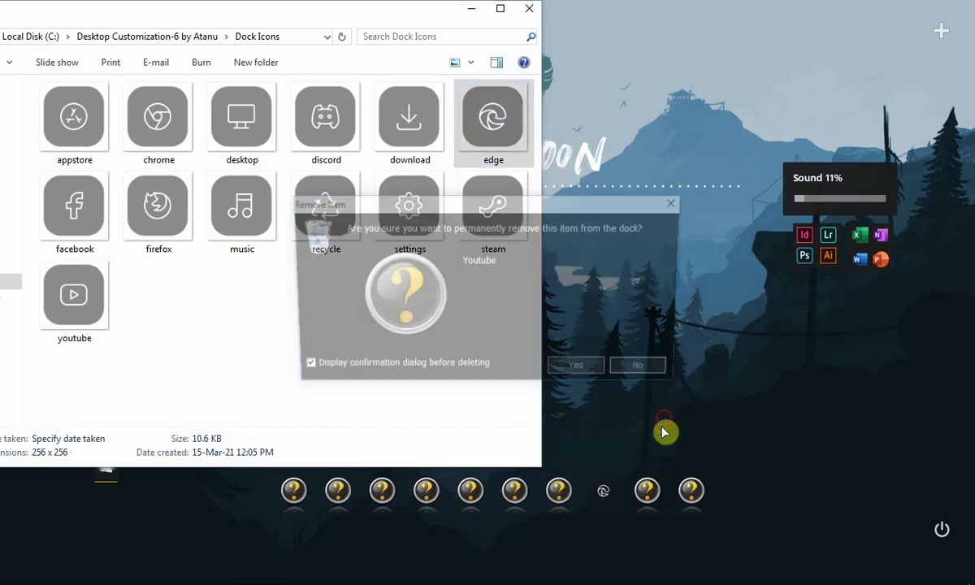
pyautogui.click(578, 375)
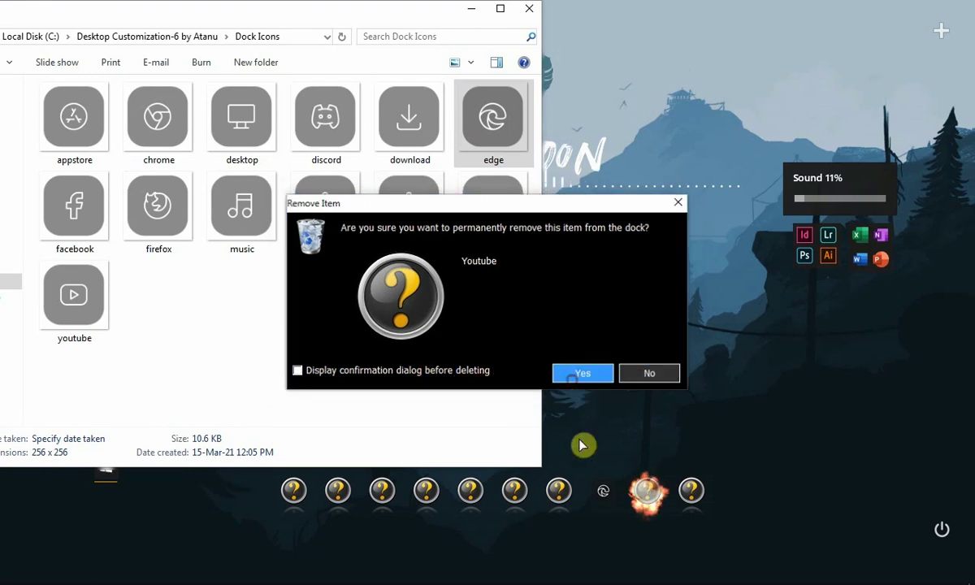
# - Remove all remaining question-mark placeholder items from the dock, keeping only Microsoft Edge
pyautogui.rightClick(652, 489)
pyautogui.click(684, 414)
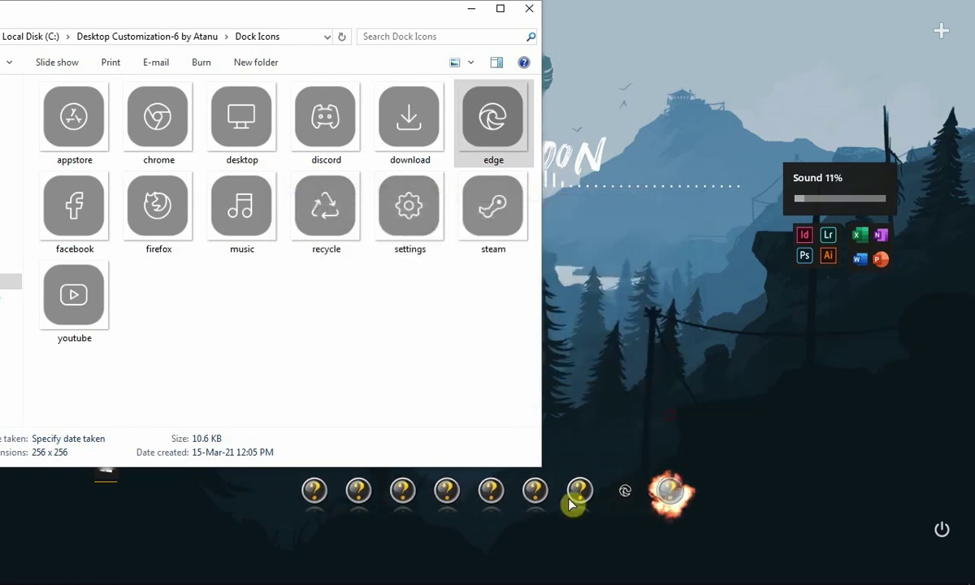
pyautogui.rightClick(563, 490)
pyautogui.click(517, 490)
pyautogui.rightClick(517, 490)
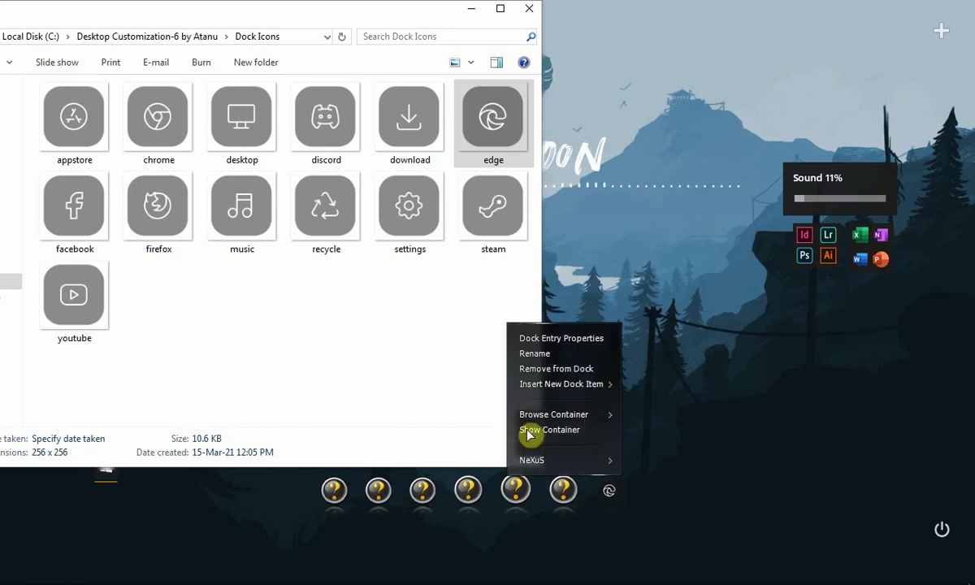
pyautogui.click(544, 370)
pyautogui.rightClick(451, 487)
pyautogui.click(490, 369)
pyautogui.rightClick(426, 490)
pyautogui.click(455, 414)
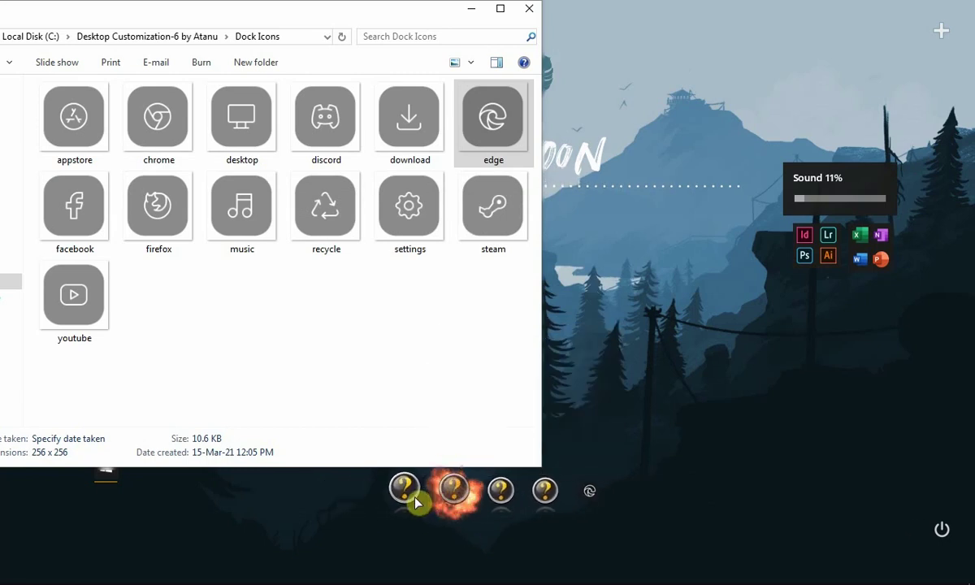
pyautogui.rightClick(405, 487)
pyautogui.click(430, 414)
pyautogui.rightClick(476, 490)
pyautogui.click(488, 413)
pyautogui.rightClick(448, 487)
pyautogui.click(487, 369)
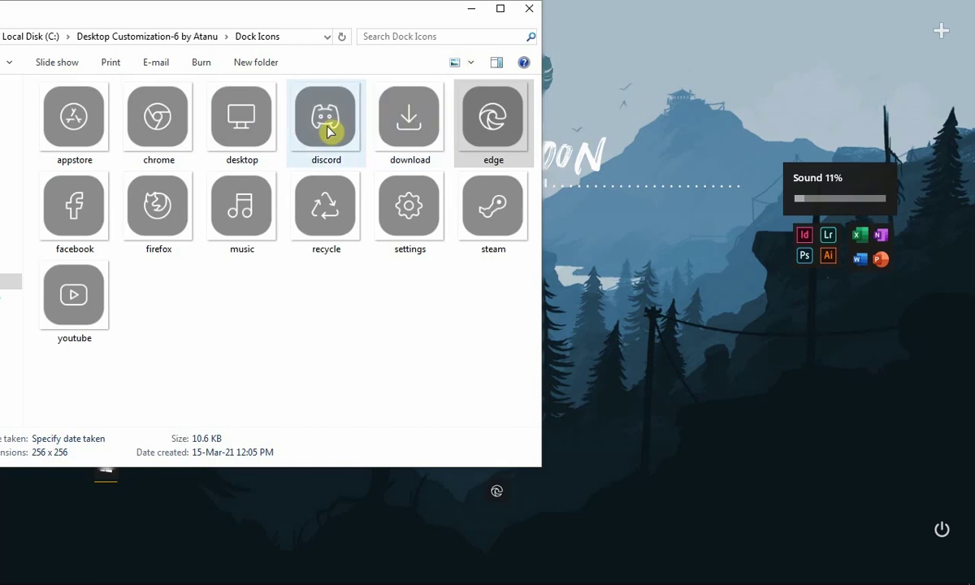
# - Turn the display of desktop icons back on and add This PC from the desktop to the dock
pyautogui.click(473, 11)
pyautogui.rightClick(456, 289)
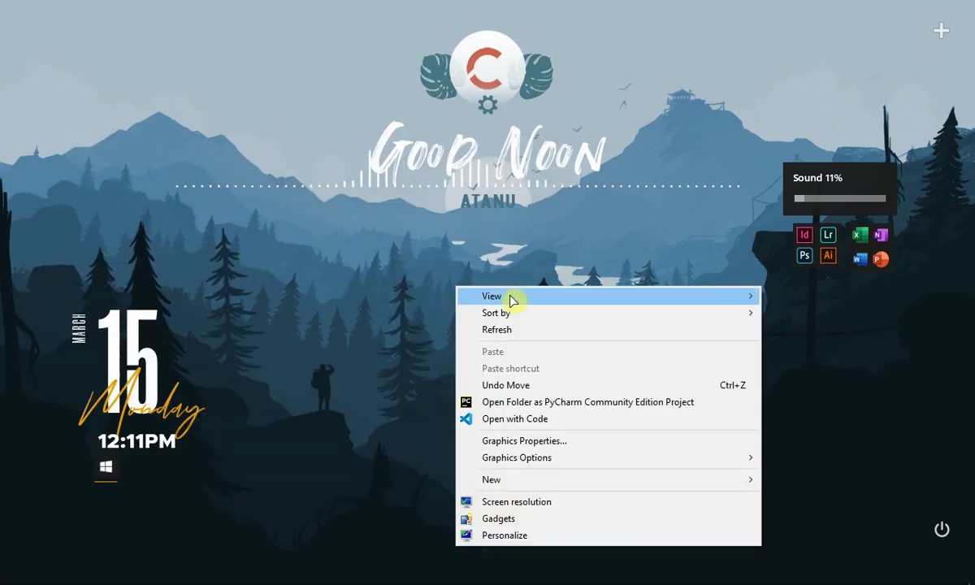
pyautogui.moveTo(514, 298)
pyautogui.click(792, 391)
pyautogui.moveTo(33, 36)
pyautogui.mouseDown()
pyautogui.moveTo(474, 511)
pyautogui.moveTo(474, 490)
pyautogui.moveTo(532, 492)
pyautogui.moveTo(544, 502)
pyautogui.moveTo(514, 506)
pyautogui.moveTo(533, 461)
pyautogui.moveTo(514, 440)
pyautogui.moveTo(27, 55)
pyautogui.mouseUp()
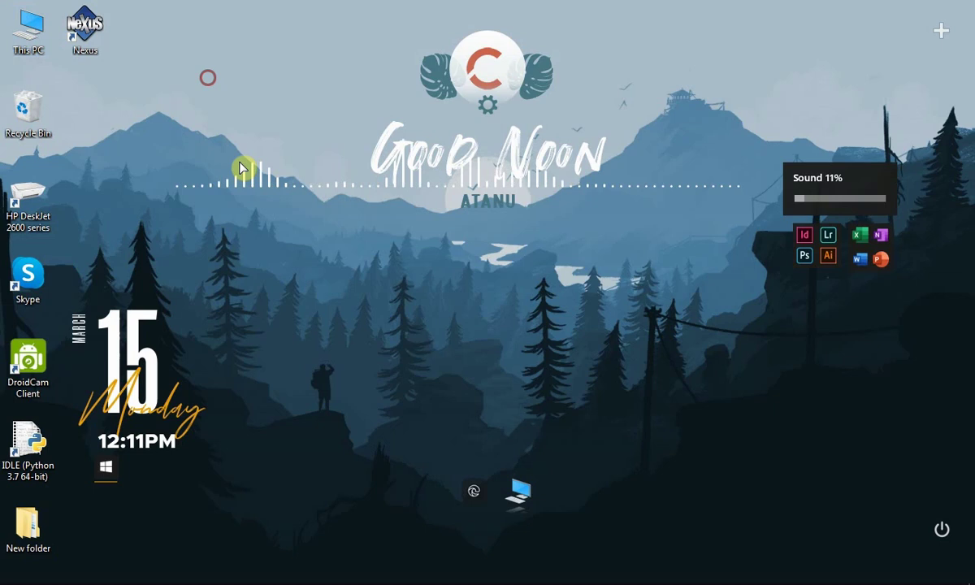
# - Apply the desktop image from the Dock Icons folder to the This PC dock item and minimize the folder window
pyautogui.click(255, 568)
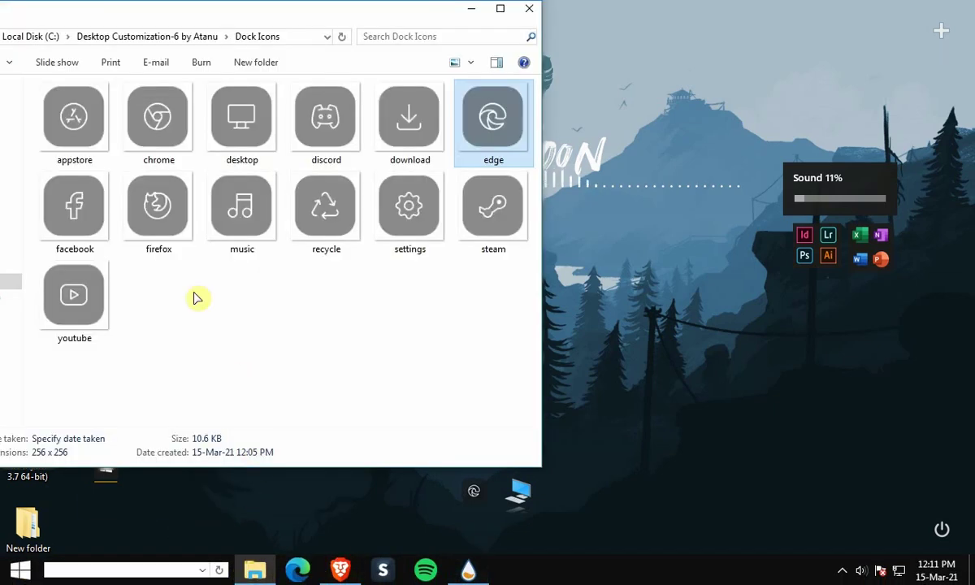
pyautogui.click(219, 131)
pyautogui.moveTo(228, 130); pyautogui.dragTo(536, 510)
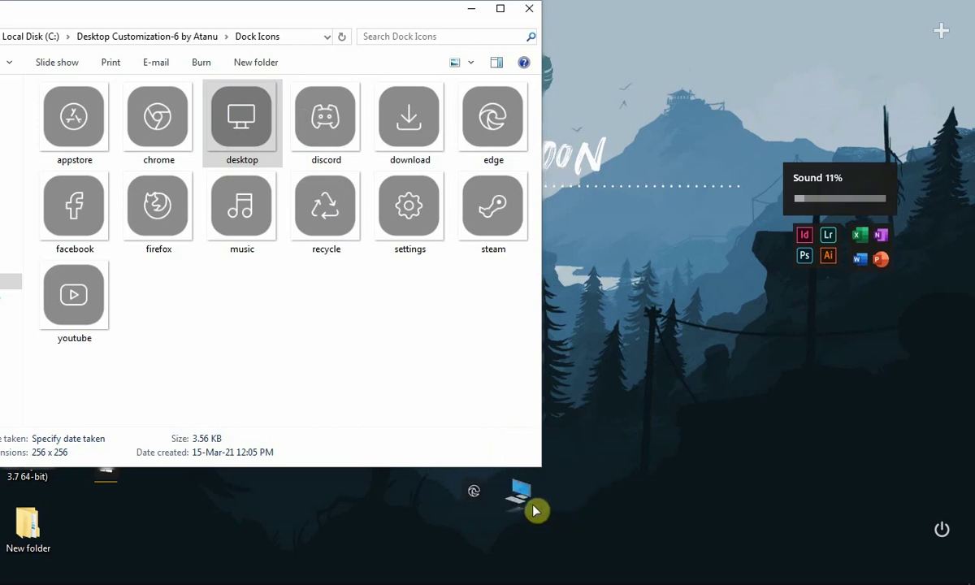
pyautogui.click(469, 8)
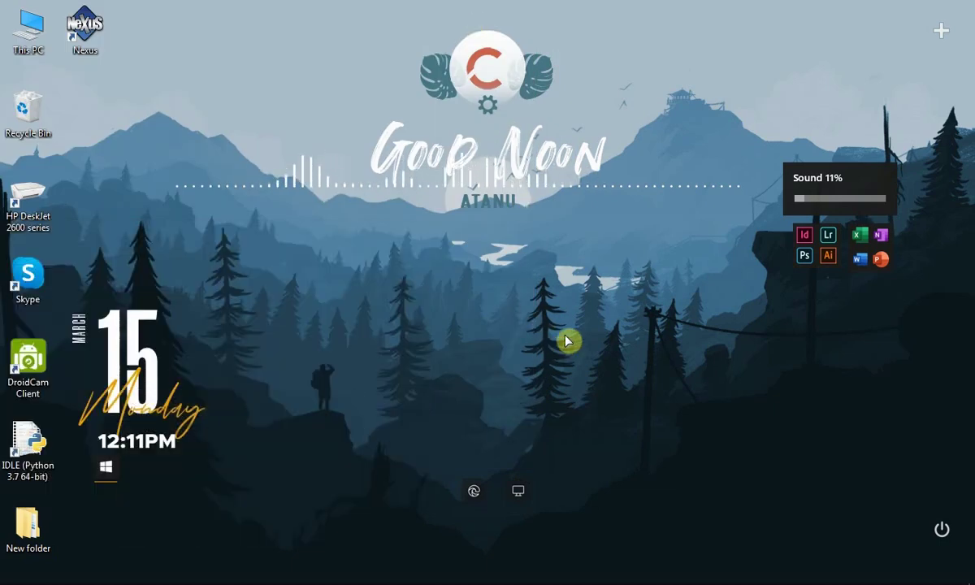
# - Hide the desktop icons and move the audio visualizer up to the area below the greeting text
pyautogui.rightClick(463, 314)
pyautogui.moveTo(518, 321)
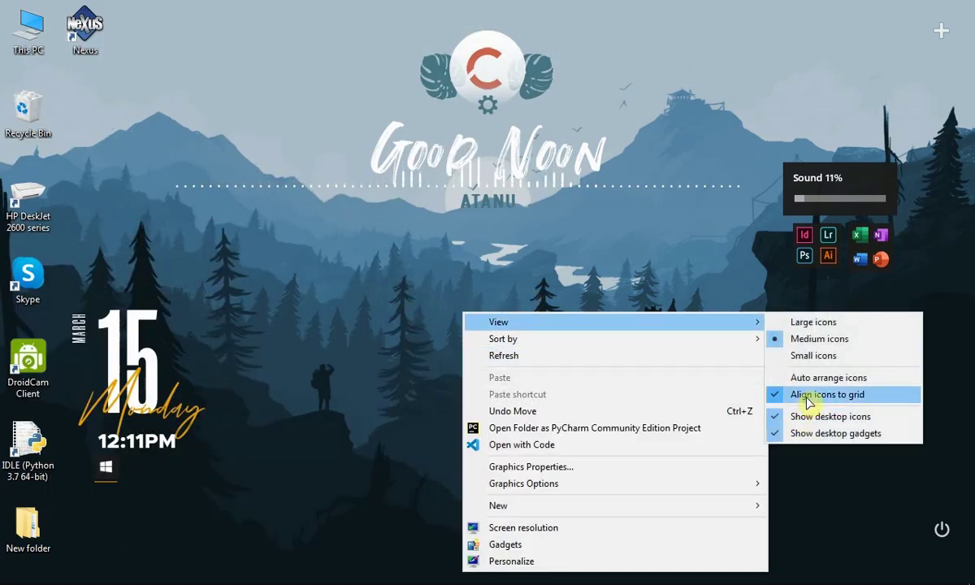
pyautogui.click(818, 419)
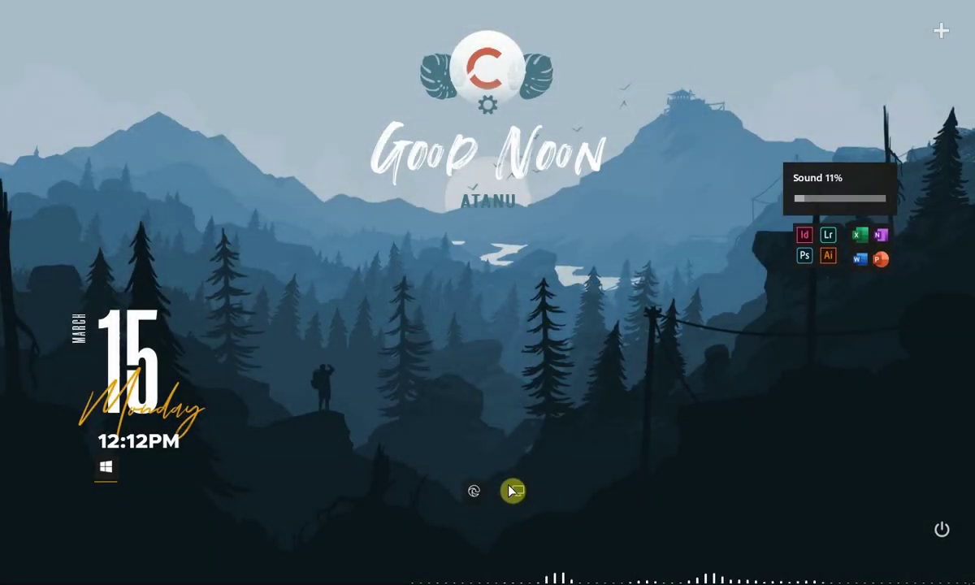
pyautogui.moveTo(573, 583)
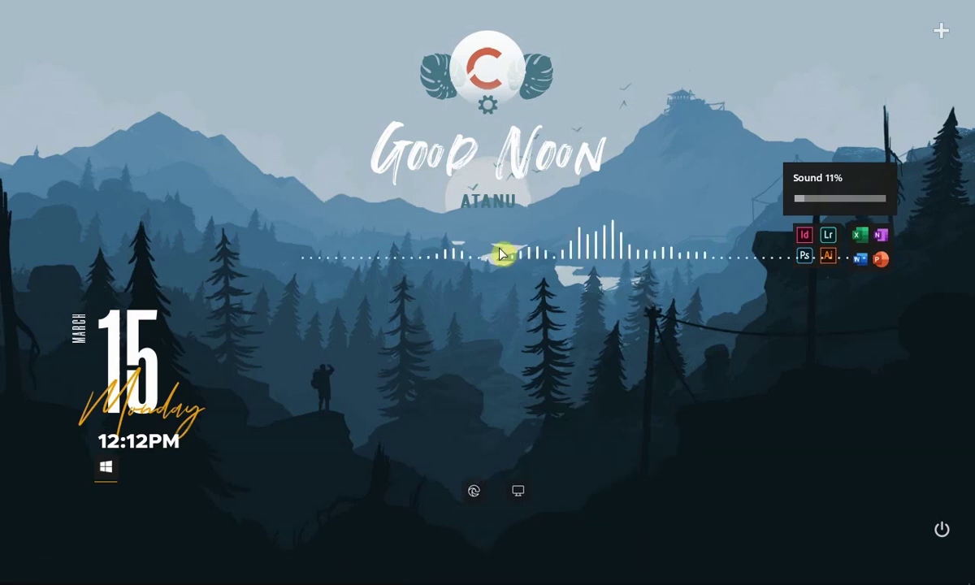
pyautogui.rightClick(504, 498)
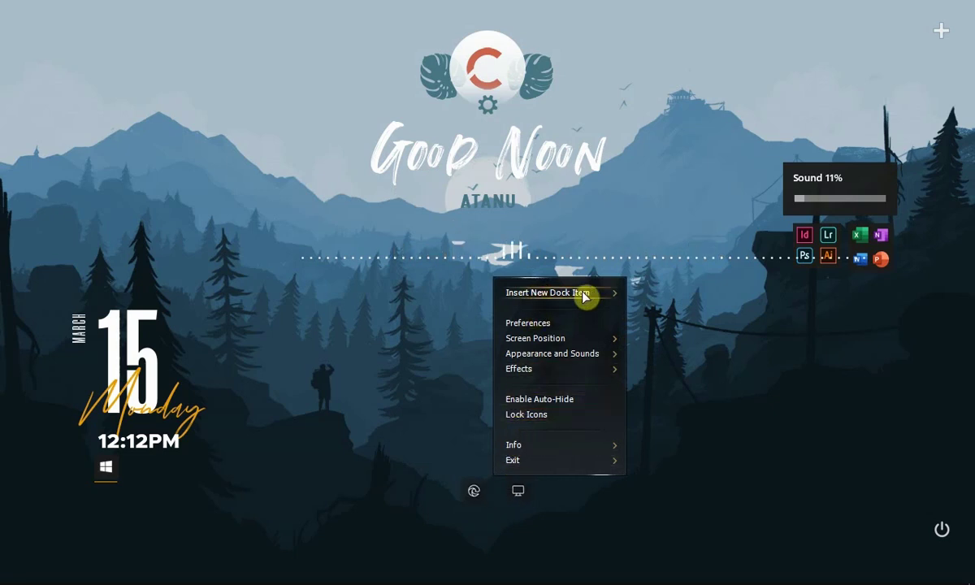
pyautogui.moveTo(609, 293)
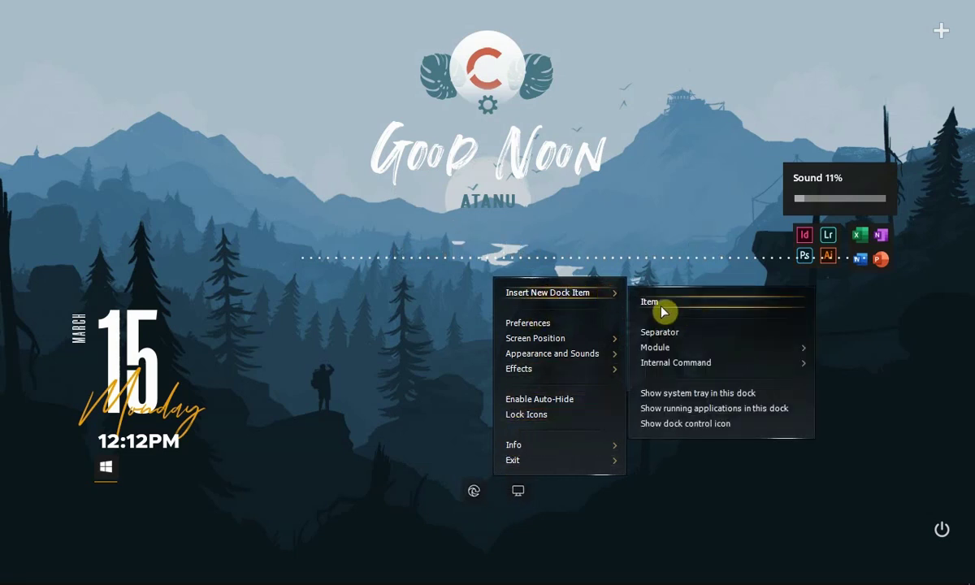
pyautogui.click(659, 304)
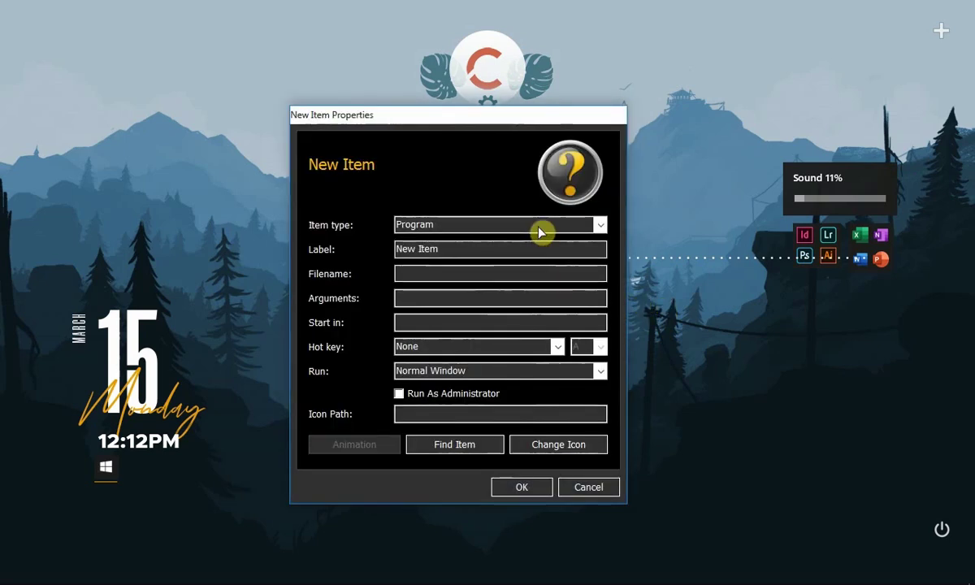
pyautogui.click(598, 225)
pyautogui.click(437, 301)
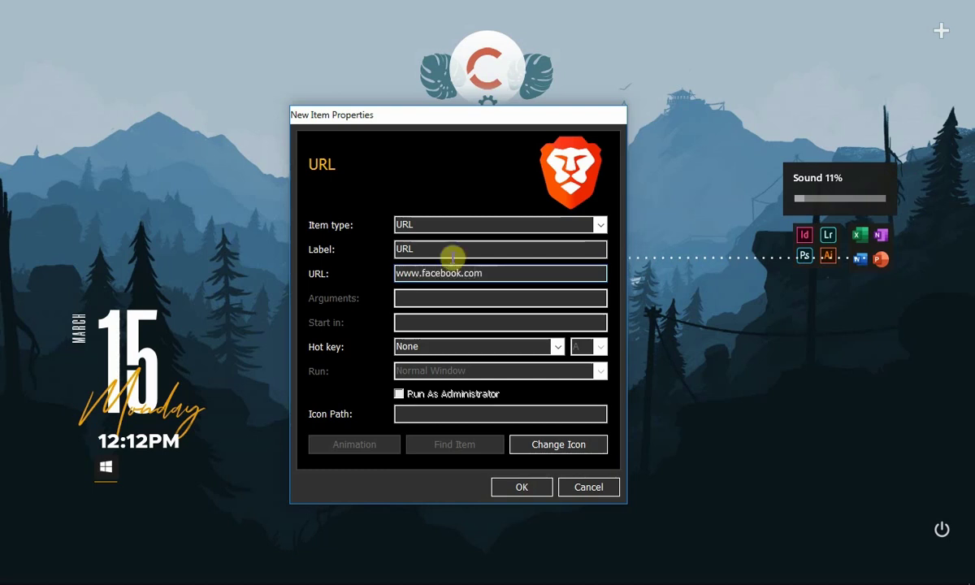
pyautogui.click(517, 487)
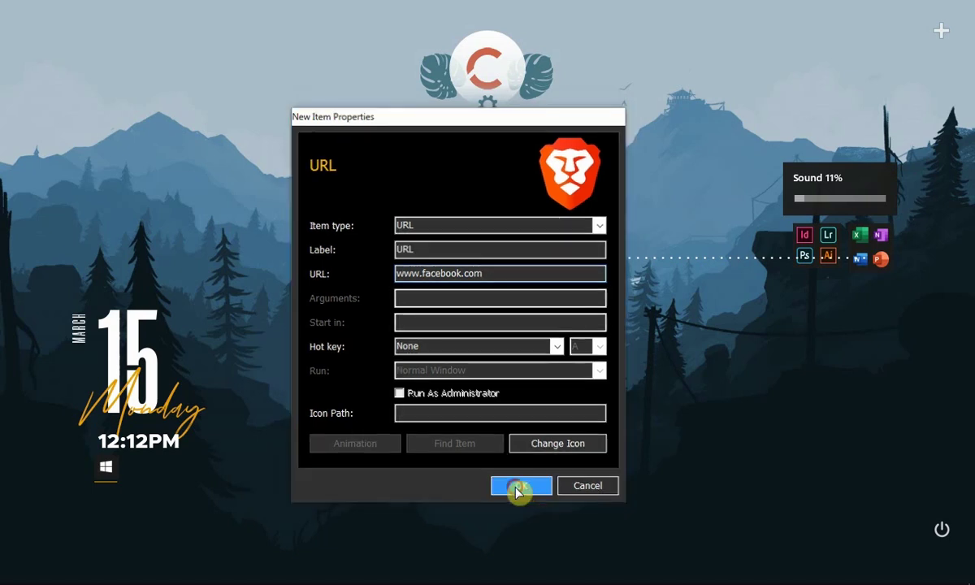
# - Apply the facebook image from the Dock Icons folder to the new Facebook URL item in the dock
pyautogui.click(254, 571)
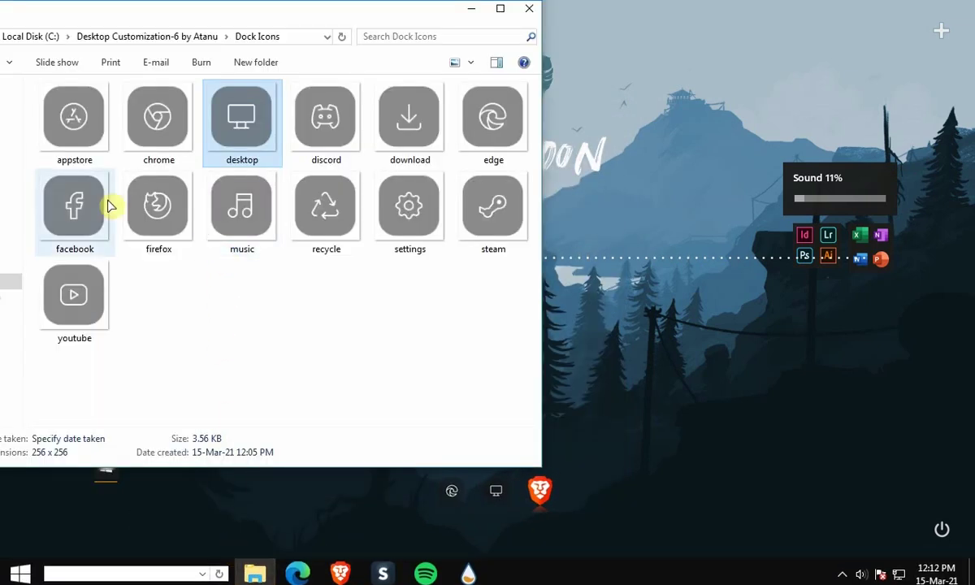
pyautogui.moveTo(76, 211); pyautogui.dragTo(586, 509)
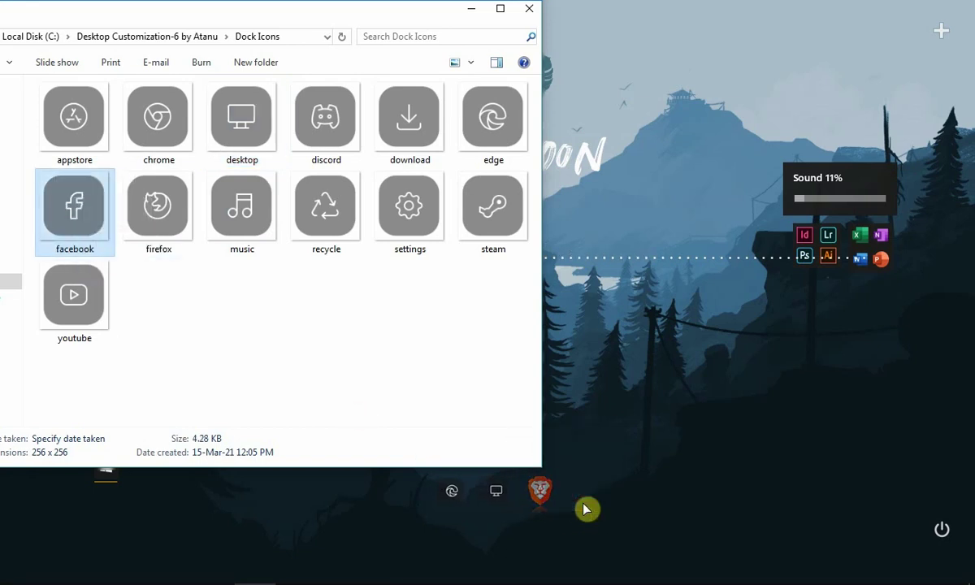
pyautogui.rightClick(539, 493)
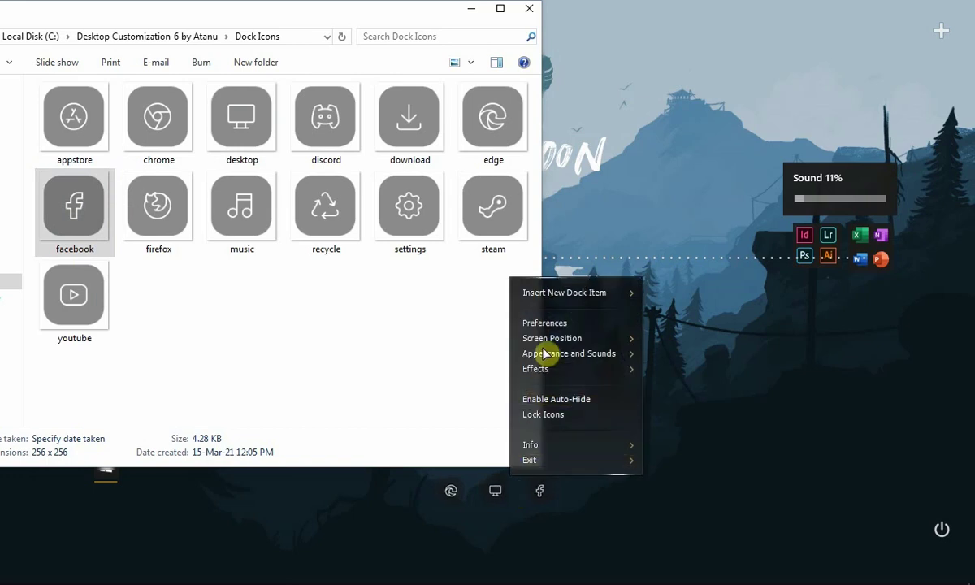
pyautogui.moveTo(552, 291)
pyautogui.click(679, 303)
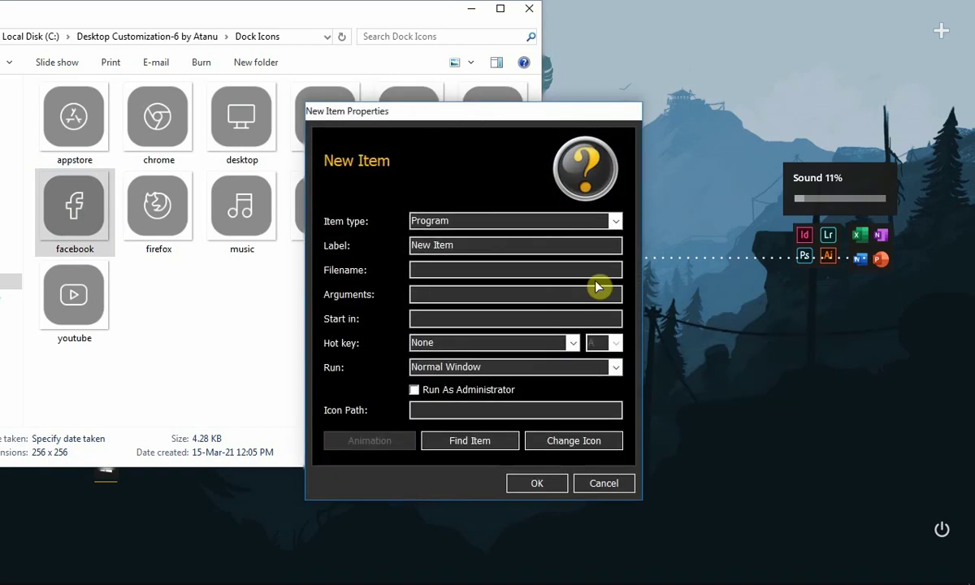
pyautogui.click(594, 219)
pyautogui.click(443, 299)
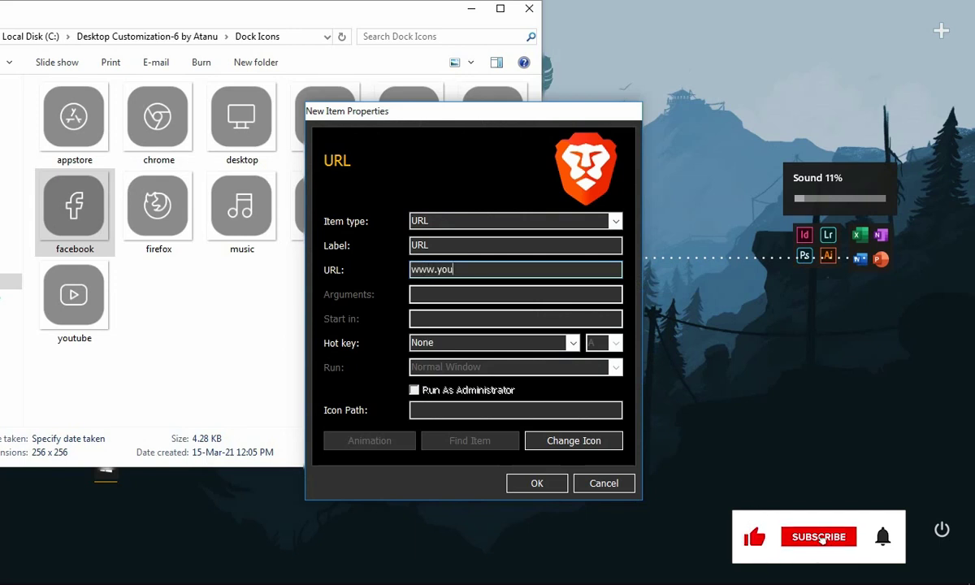
pyautogui.click(538, 474)
# - Apply the youtube image from the Dock Icons folder to the new YouTube dock item and minimize the folder window
pyautogui.click(71, 311)
pyautogui.moveTo(71, 311); pyautogui.dragTo(549, 505)
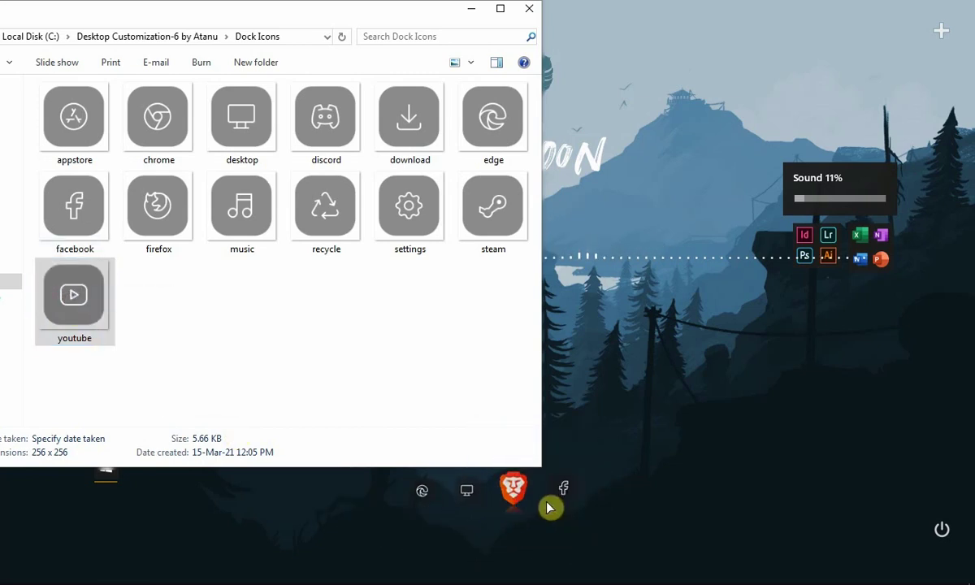
pyautogui.click(475, 11)
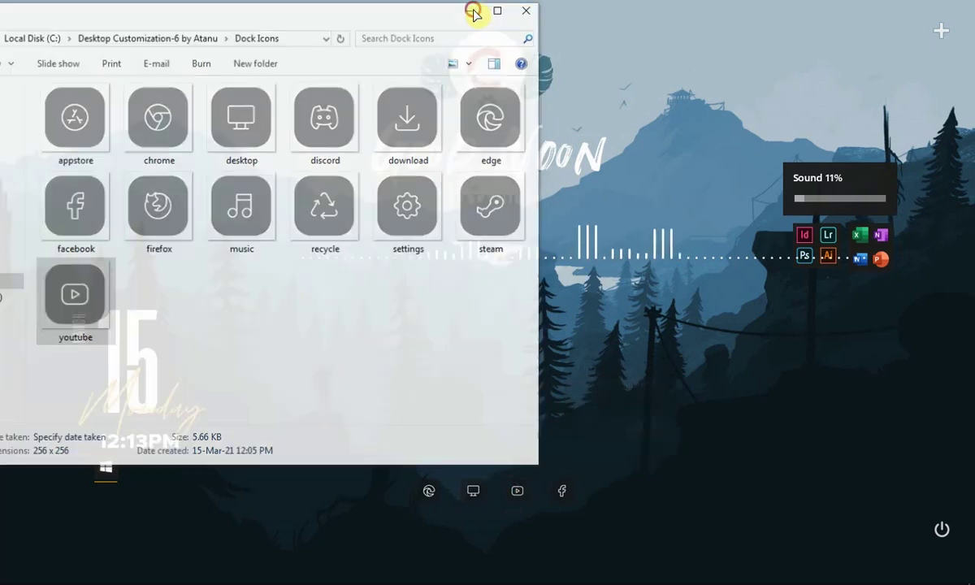
# - Test the YouTube dock item by opening its link in the browser, and minimize the browser window
pyautogui.click(520, 487)
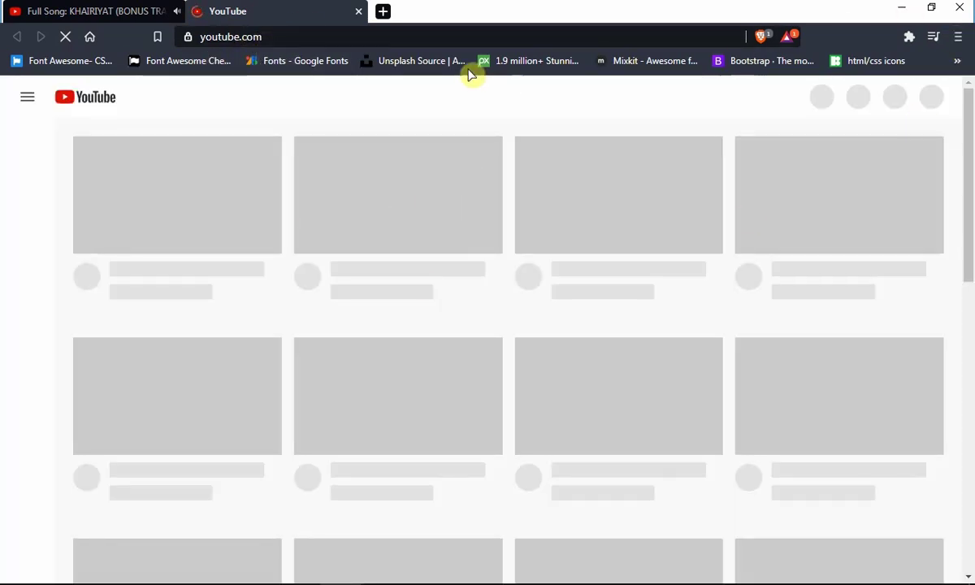
pyautogui.click(899, 10)
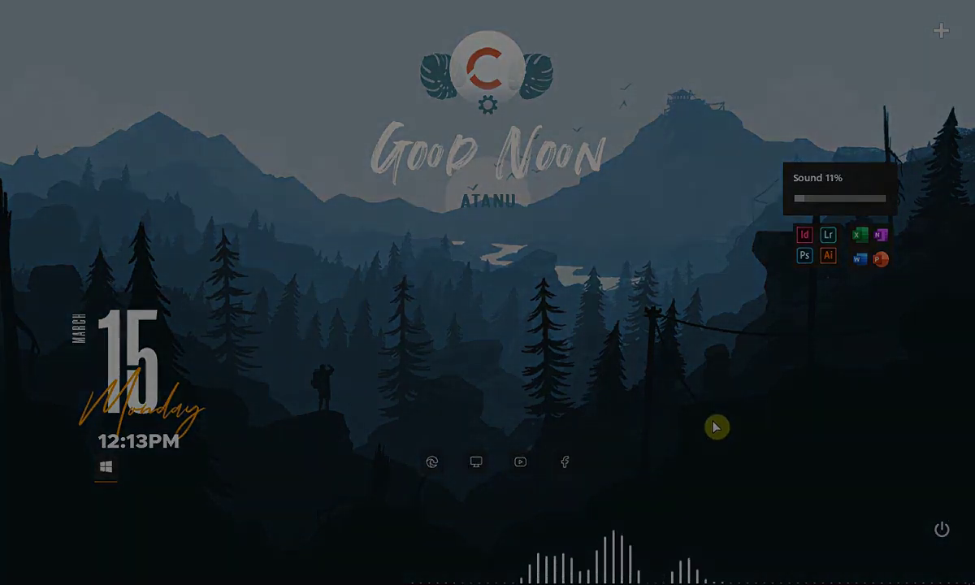
pyautogui.moveTo(804, 579)
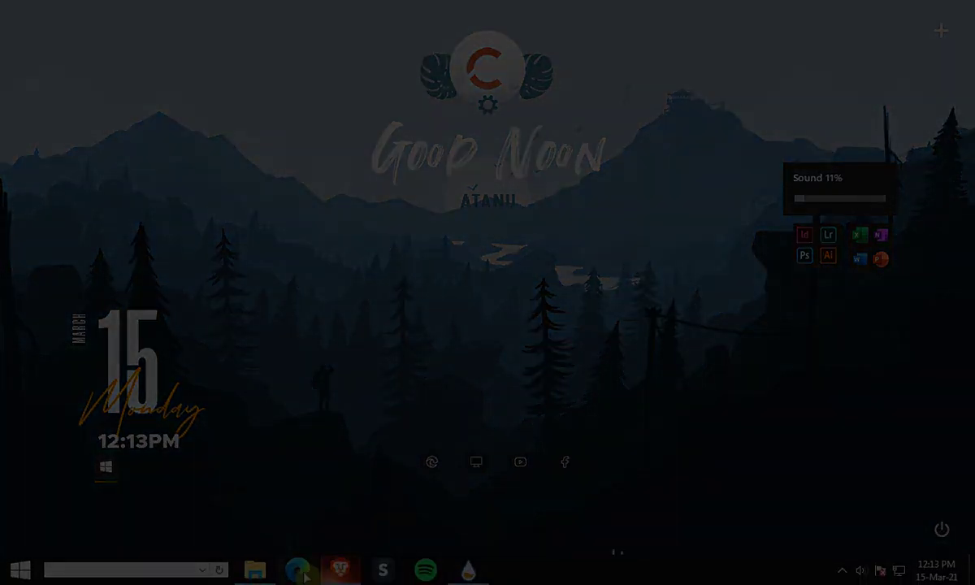